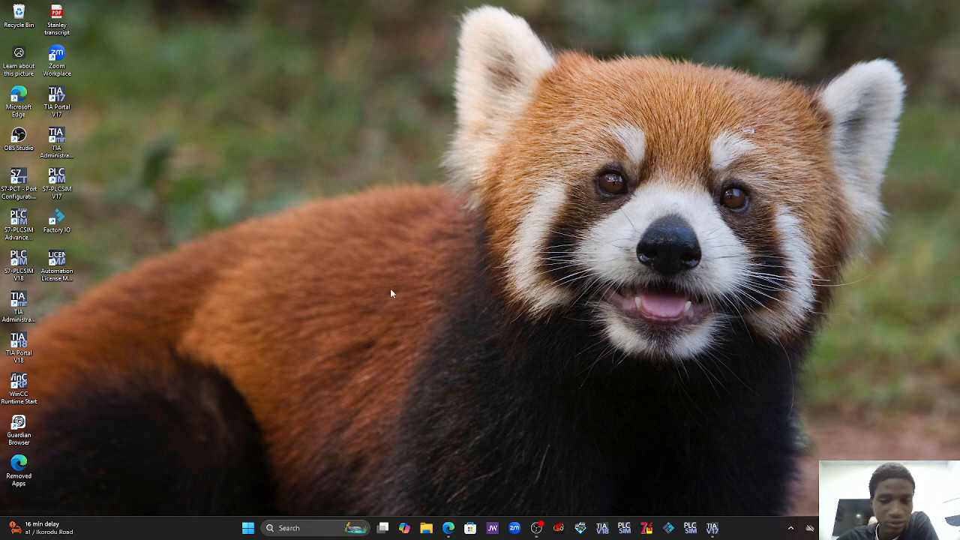
Open TIA Portal V17 and start a new project named "connecting PLC to HMI".
right_click(712, 528)
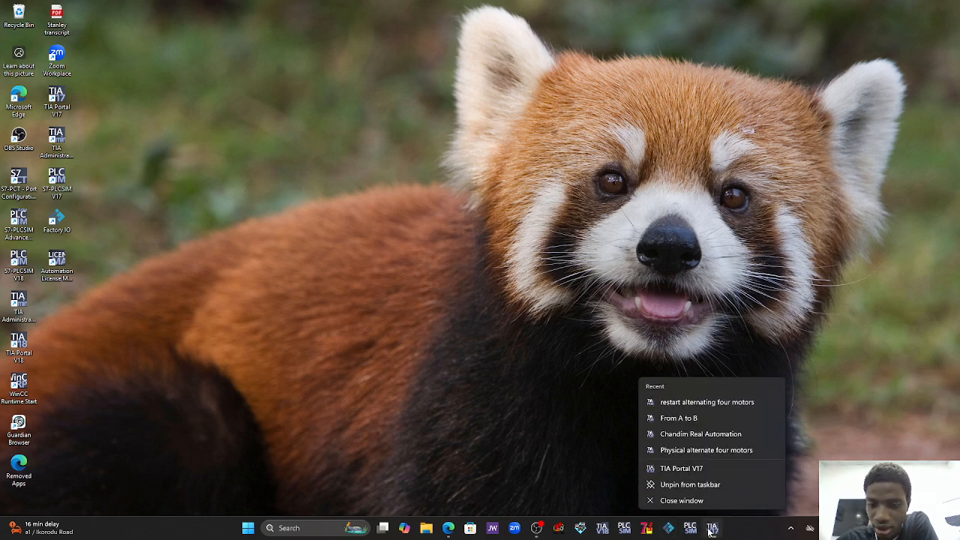
left_click(680, 467)
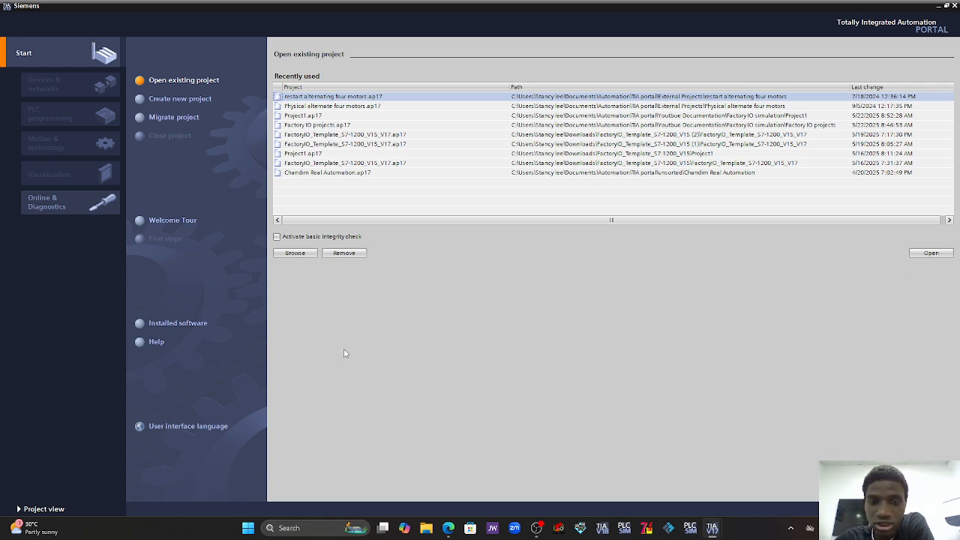
left_click(173, 99)
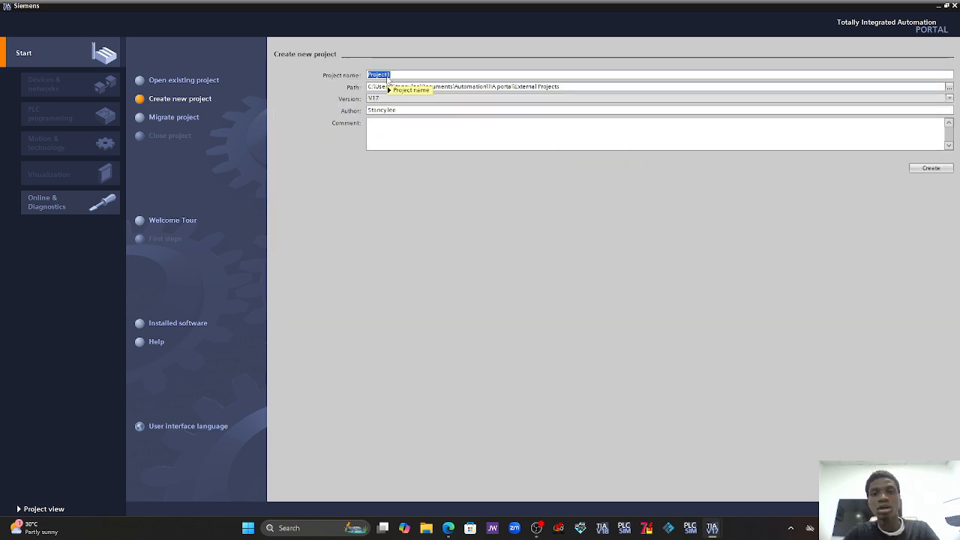
type("tes")
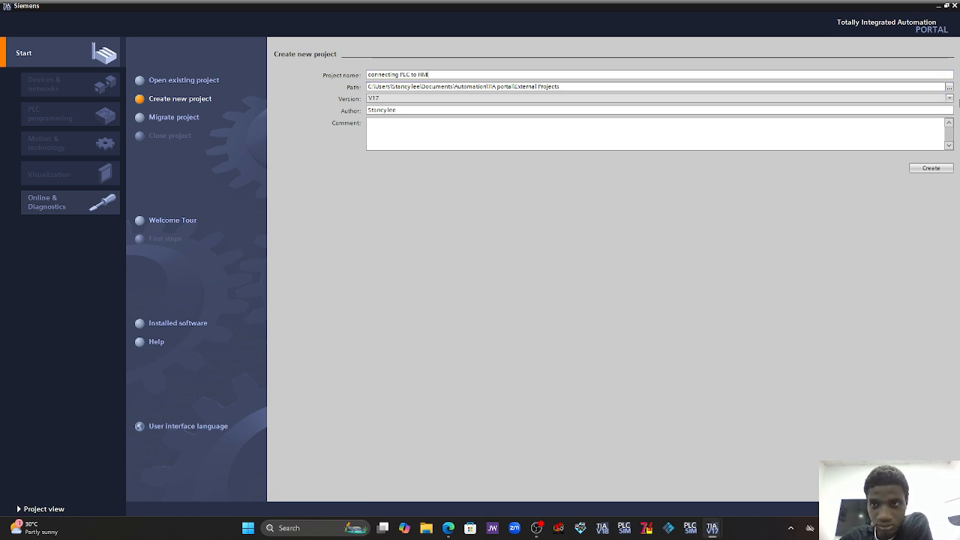
Set the project's path to the "Youtbue Documentation" folder and create the project.
left_click(948, 87)
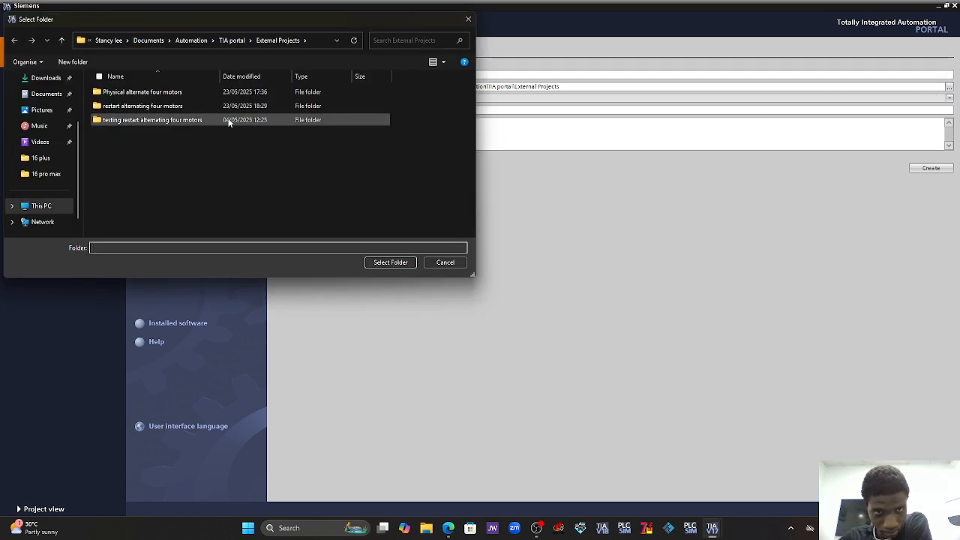
left_click(231, 43)
double_click(143, 119)
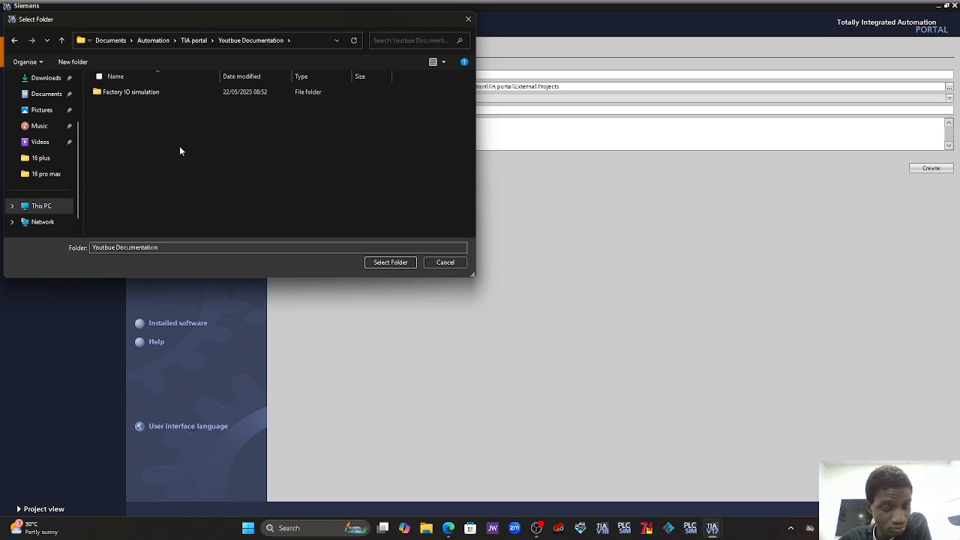
left_click(389, 263)
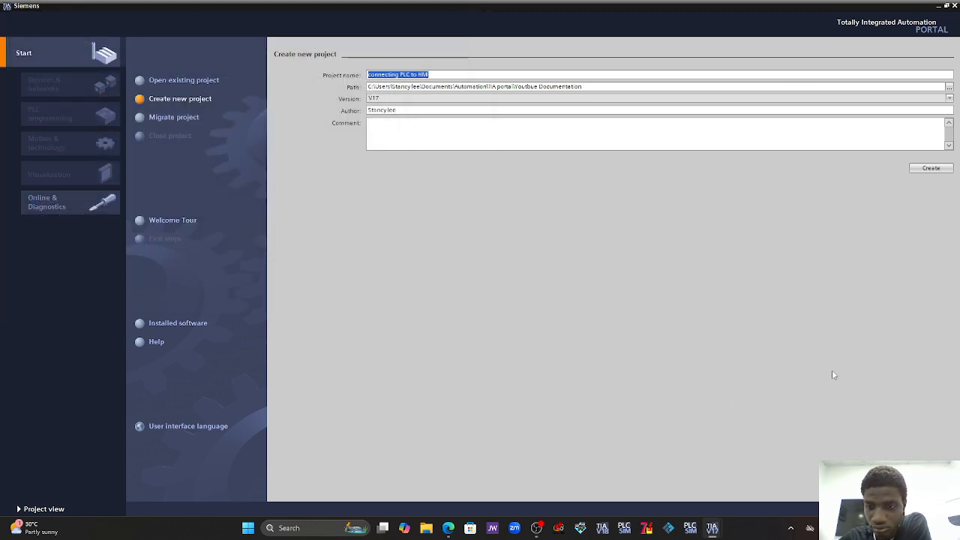
left_click(934, 177)
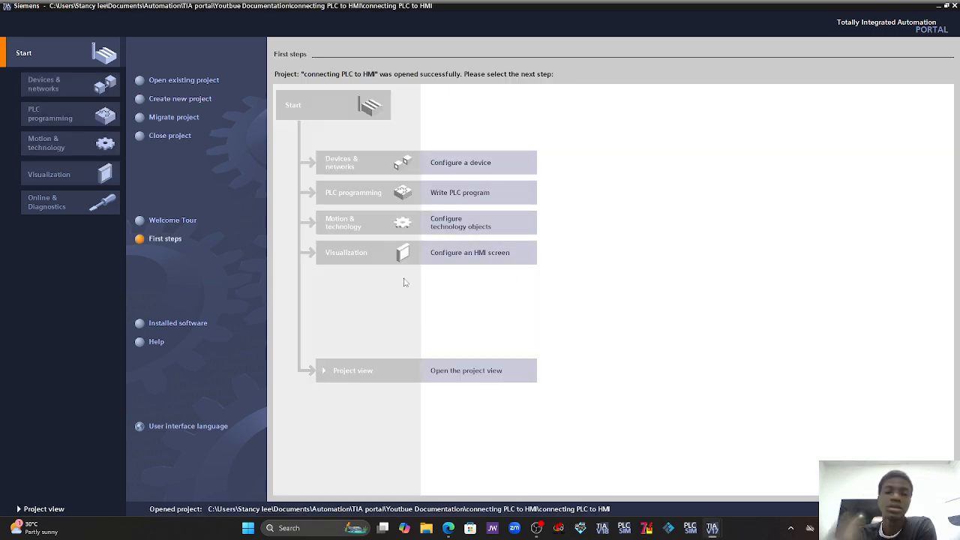
Add a SIMATIC S7-1200 CPU 1211C AC/DC/Rly controller, article 6ES7 211-1BE40-0XB0, with version V4.2, to the project.
left_click(461, 171)
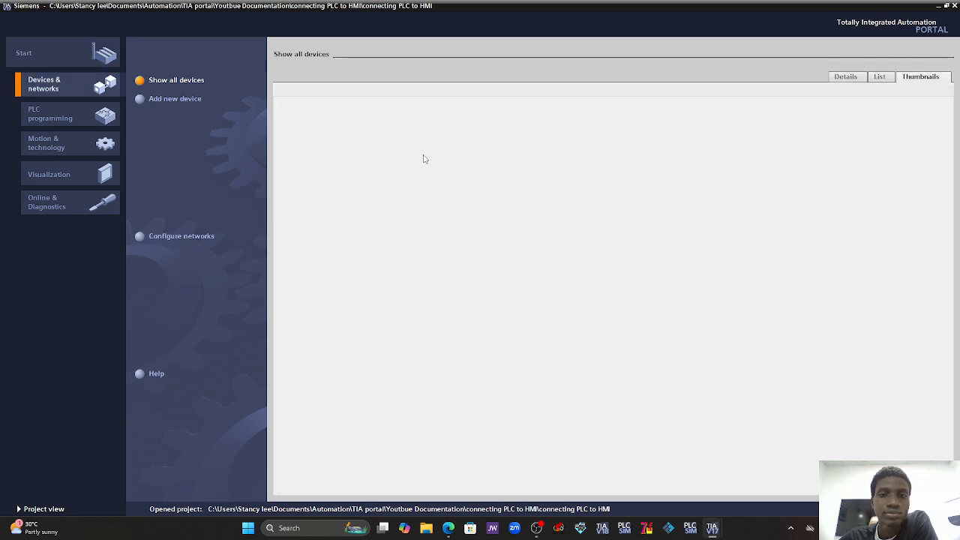
left_click(190, 101)
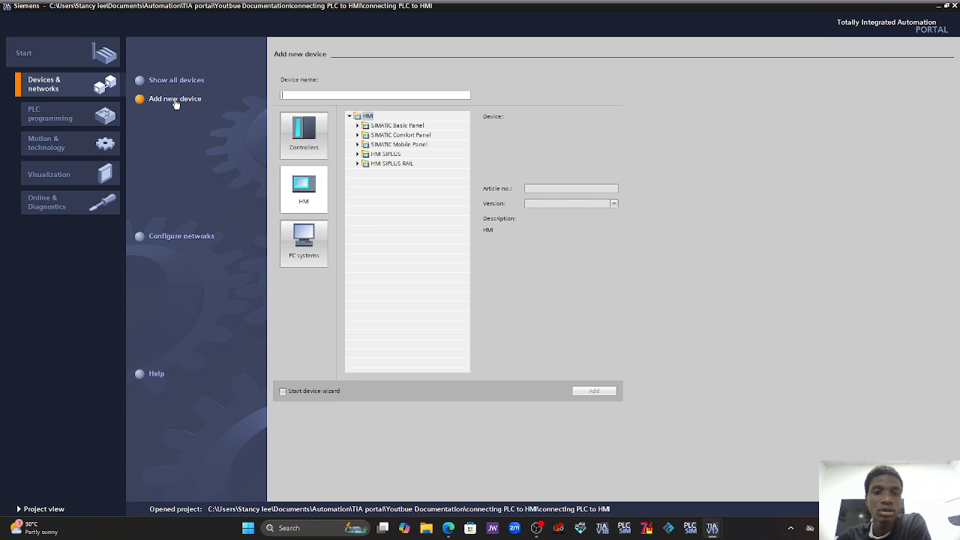
left_click(323, 130)
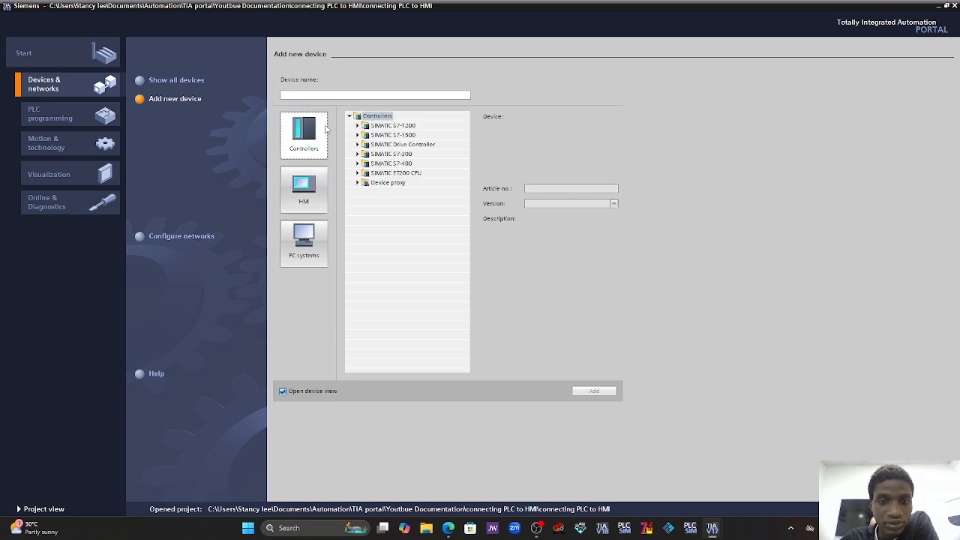
left_click(356, 125)
left_click(365, 135)
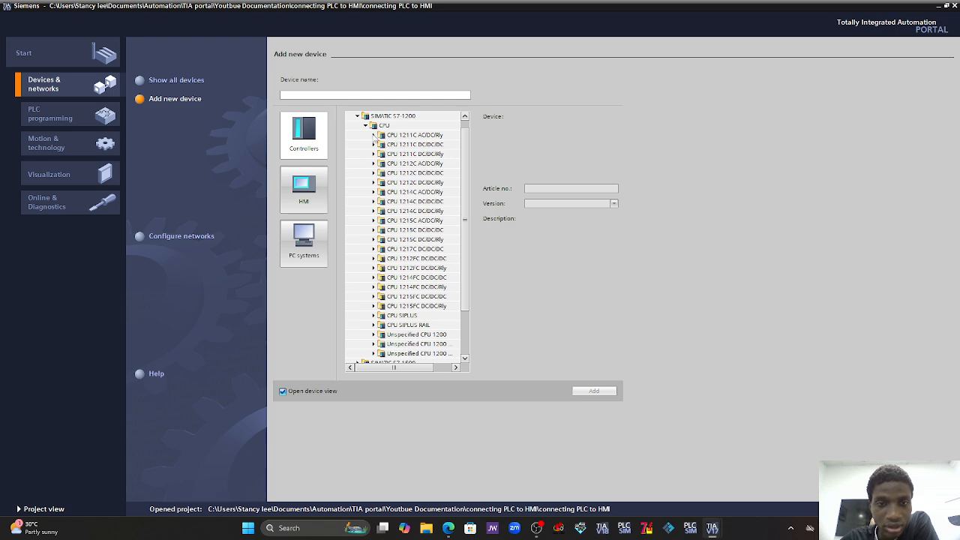
left_click(374, 135)
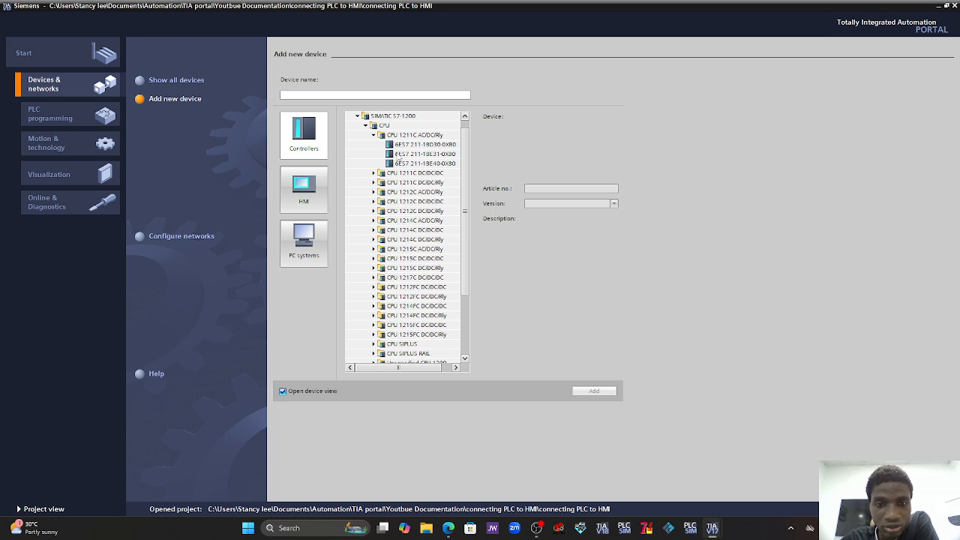
left_click(441, 163)
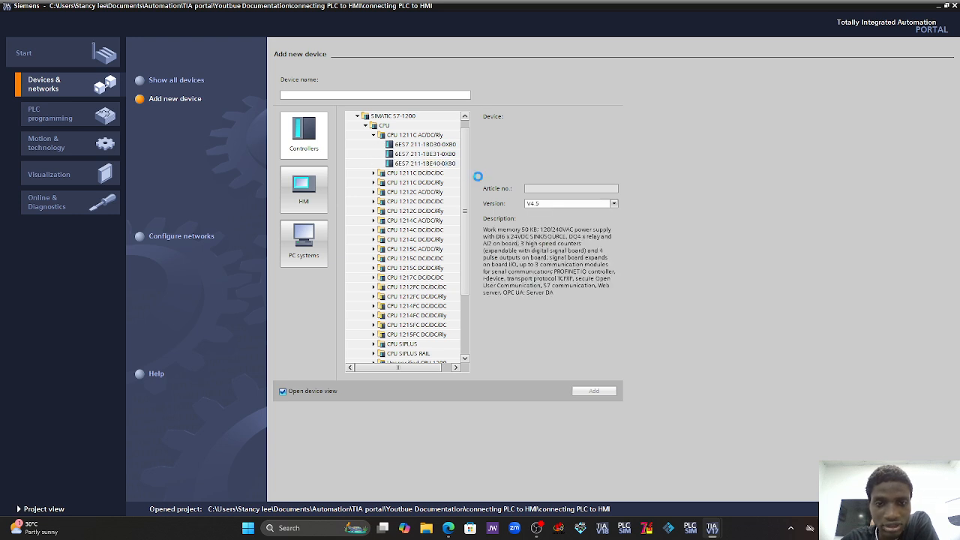
left_click(614, 204)
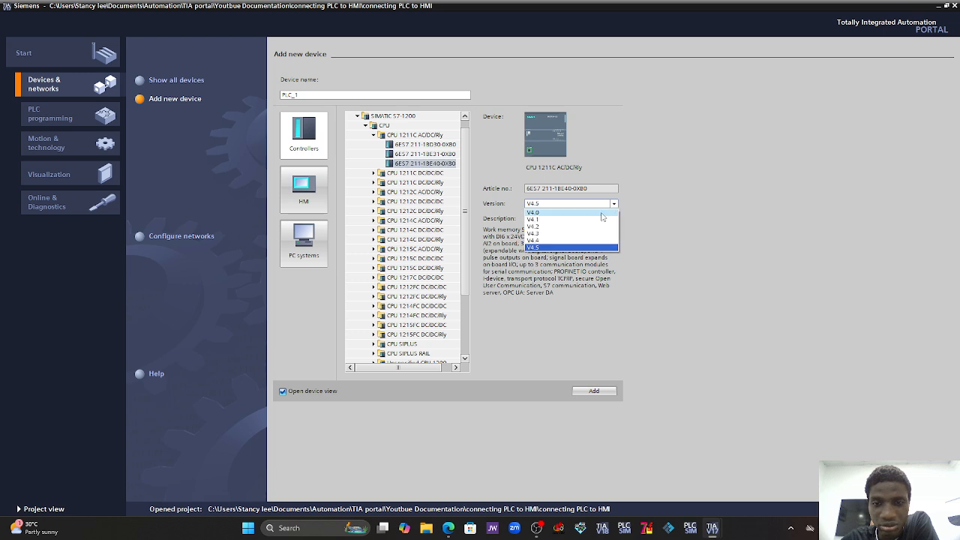
left_click(570, 226)
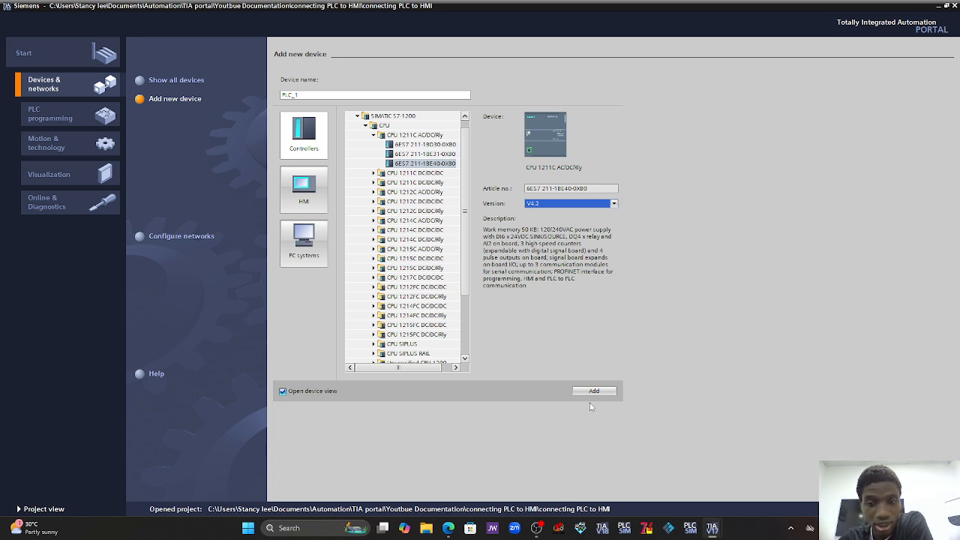
left_click(330, 392)
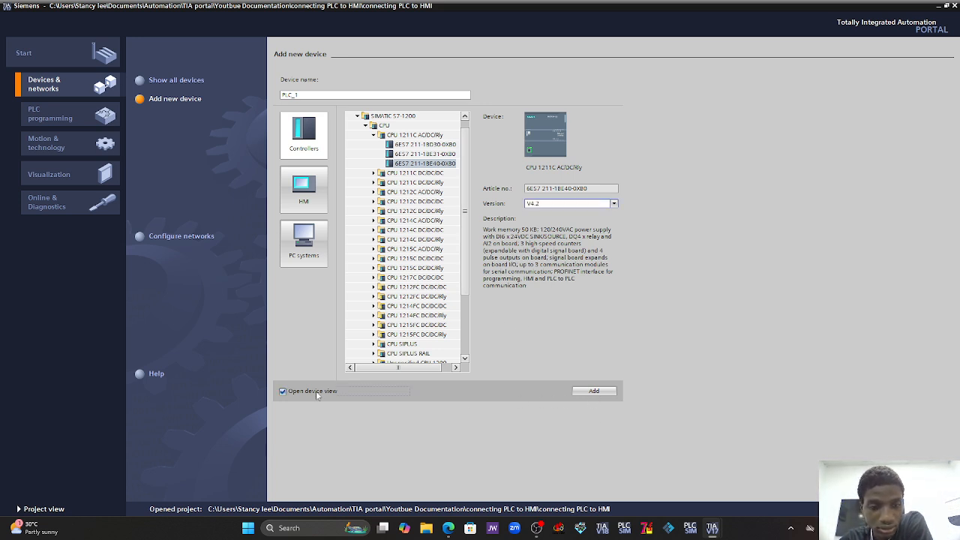
left_click(586, 391)
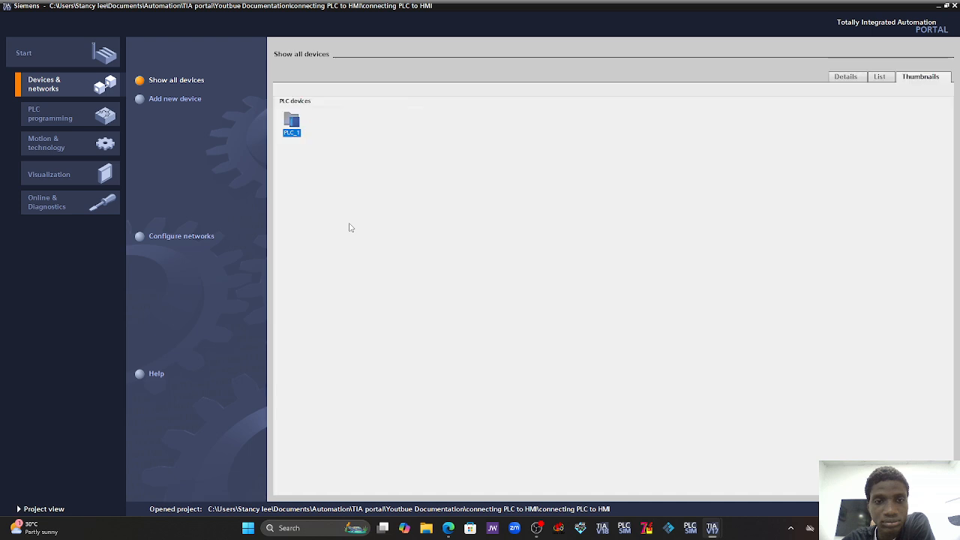
Add a SIMATIC Basic Panel HMI with 4" display, KTP400 Basic, article 6AV2 123-2DB03-0AX0, to the project.
left_click(175, 99)
left_click(305, 210)
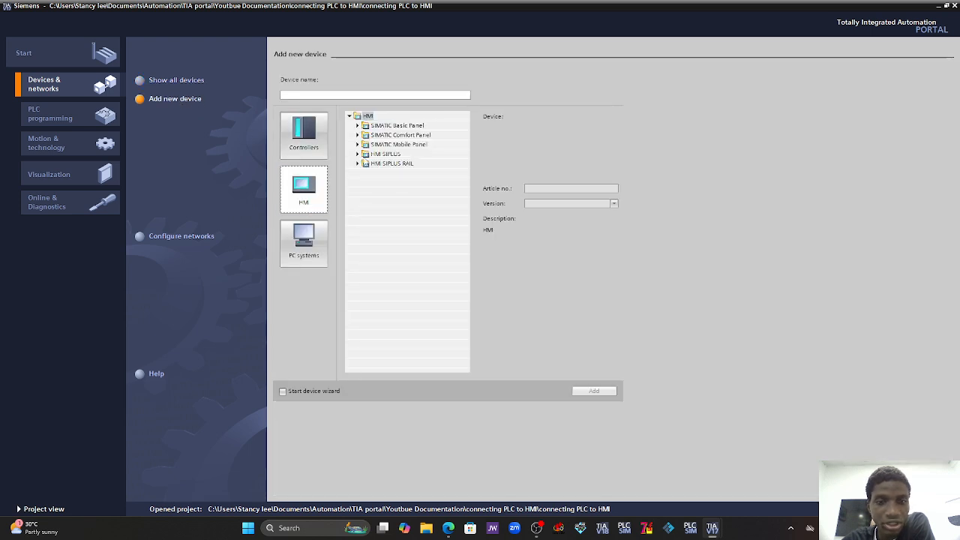
left_click(356, 125)
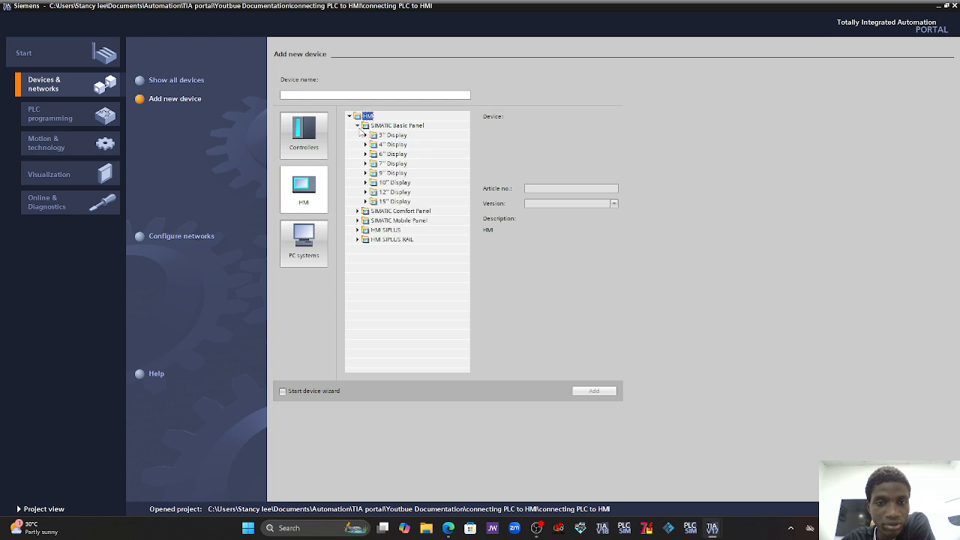
left_click(365, 144)
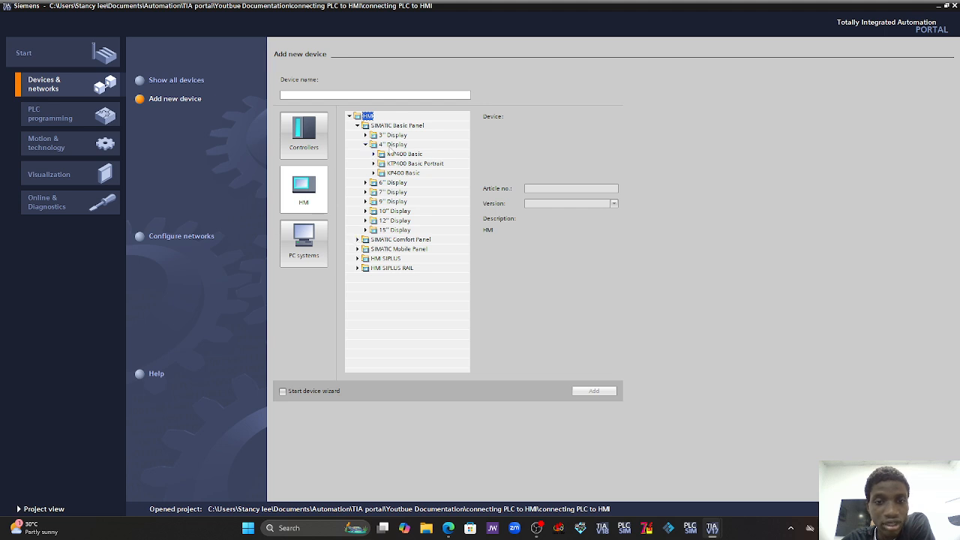
left_click(374, 154)
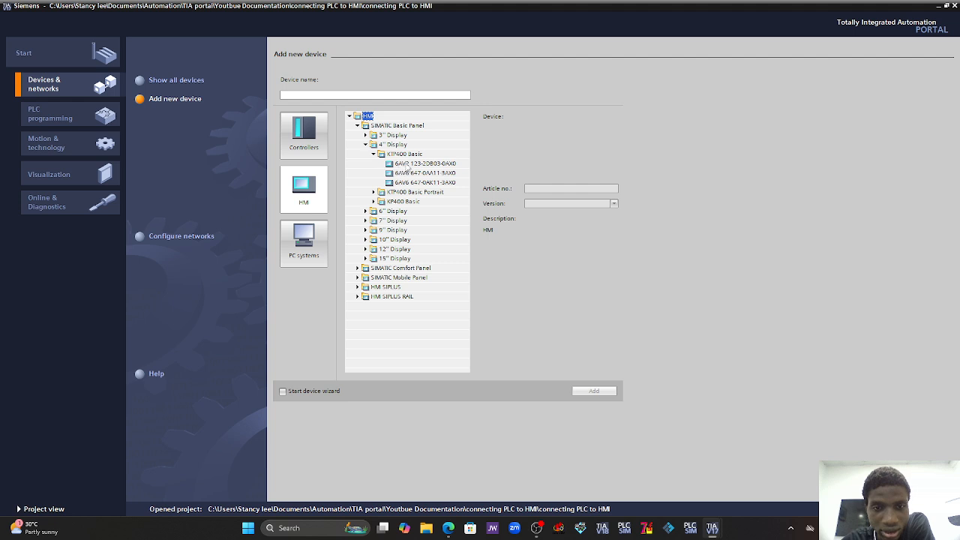
left_click(409, 164)
left_click(614, 203)
left_click(570, 246)
left_click(596, 392)
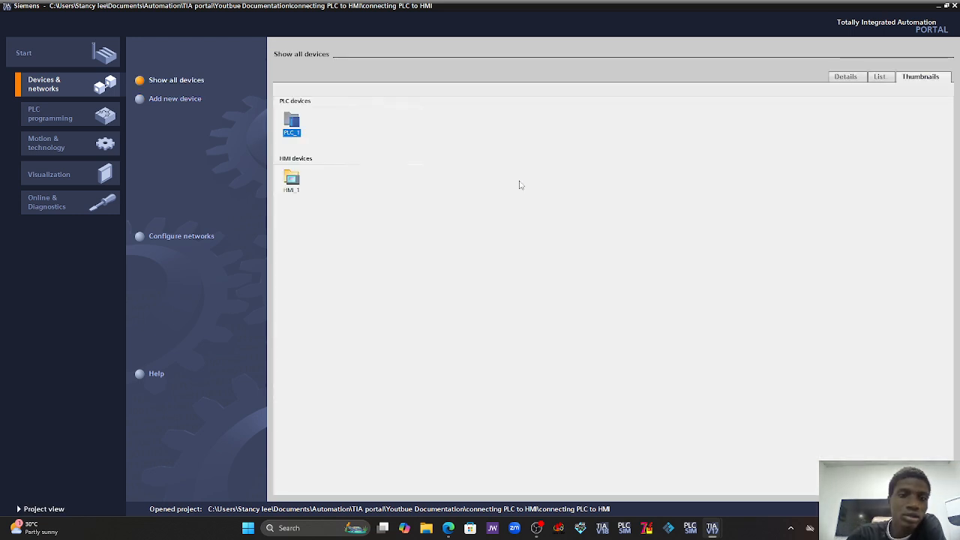
Switch to the project view and open the Devices & networks editor.
left_click(45, 509)
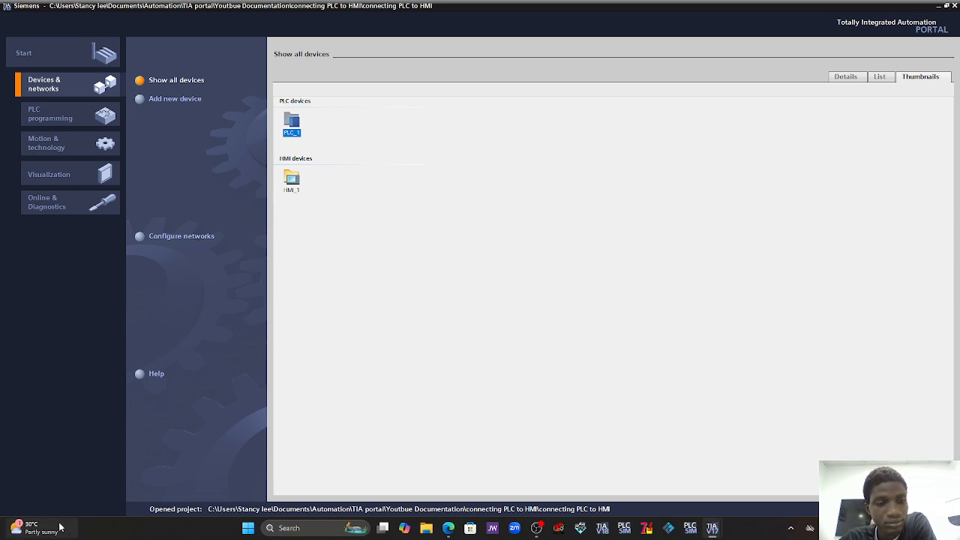
mouse_move(45, 527)
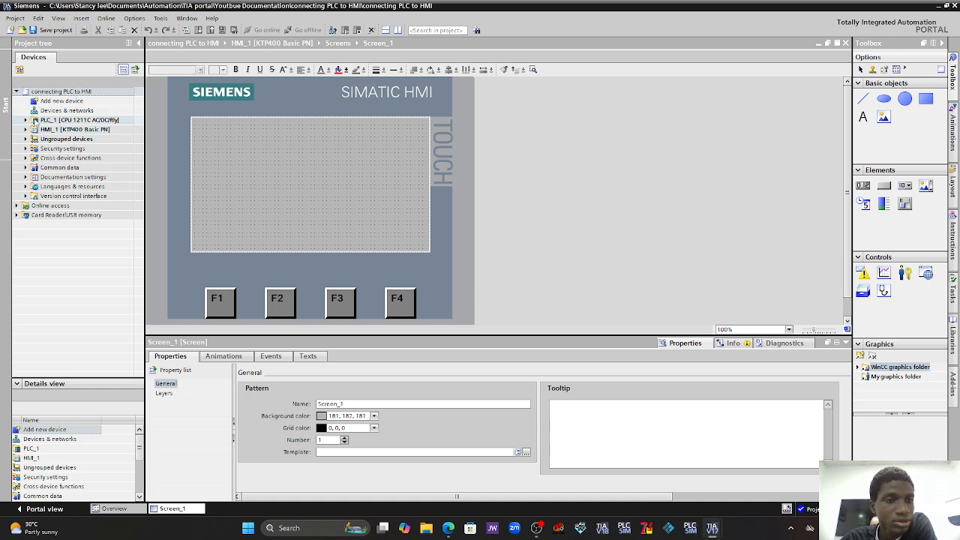
left_click(49, 111)
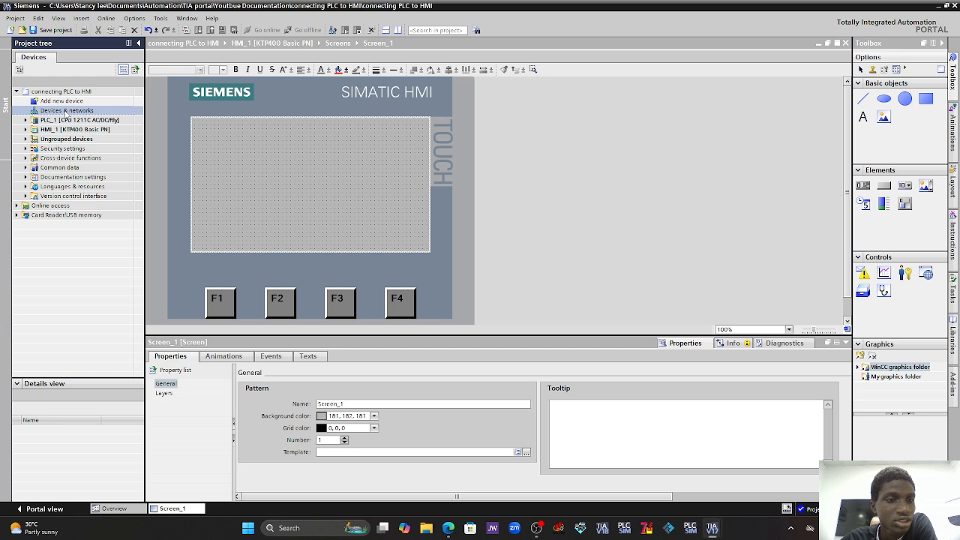
double_click(65, 110)
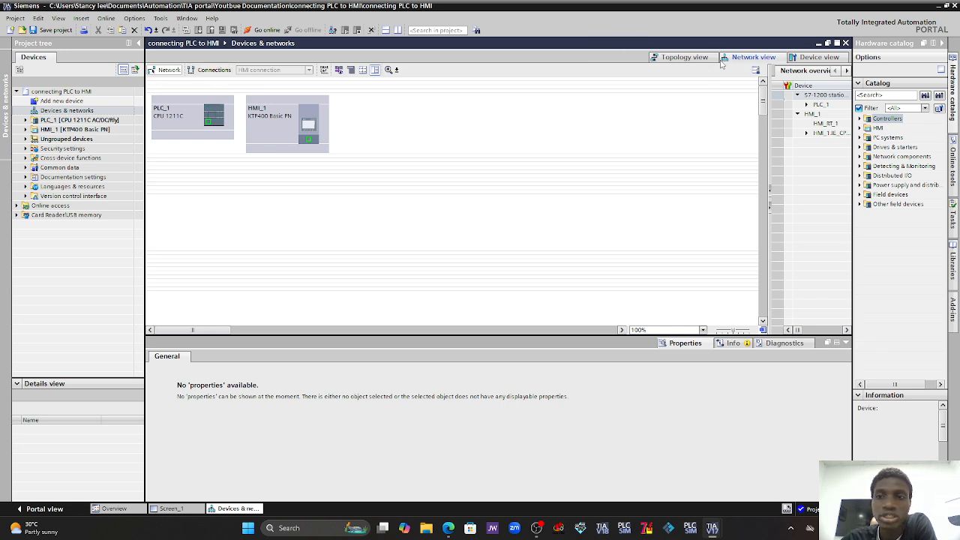
Create an HMI connection between PLC_1 and HMI_1 and check the resulting subnet in network mode.
left_click(213, 70)
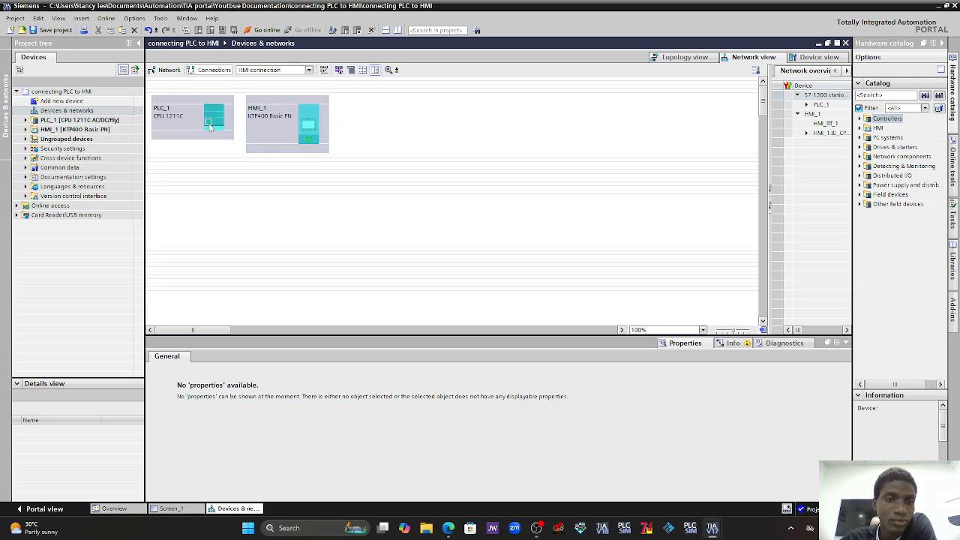
left_click_drag(211, 127, 312, 130)
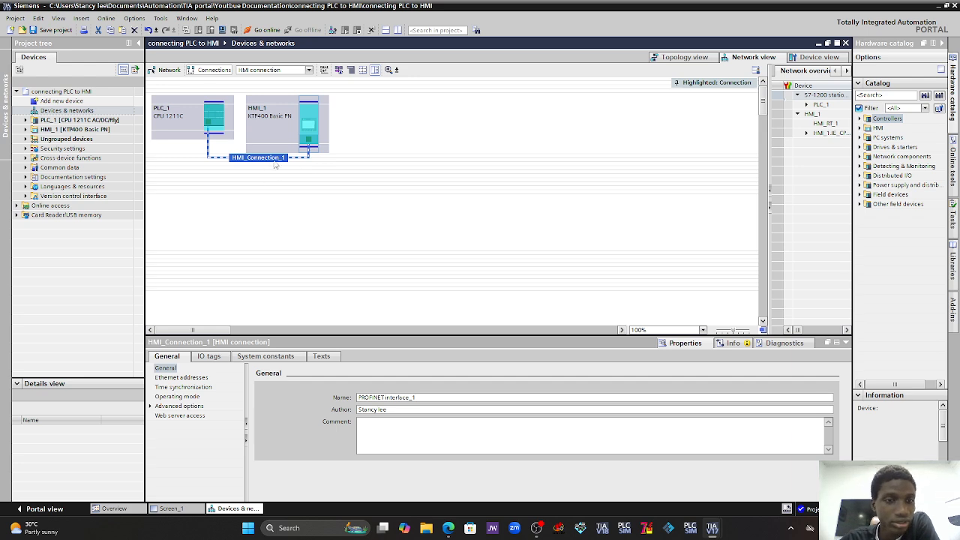
left_click(177, 72)
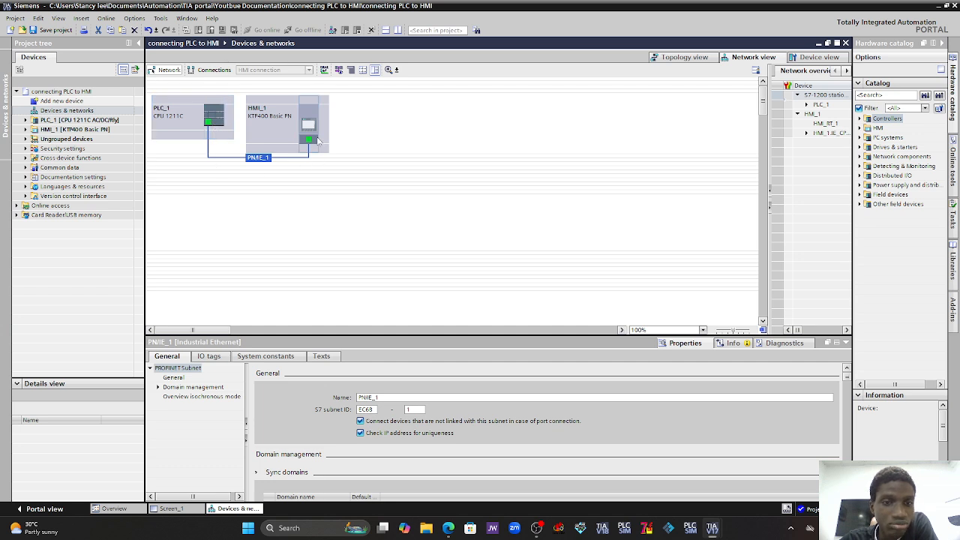
left_click(201, 70)
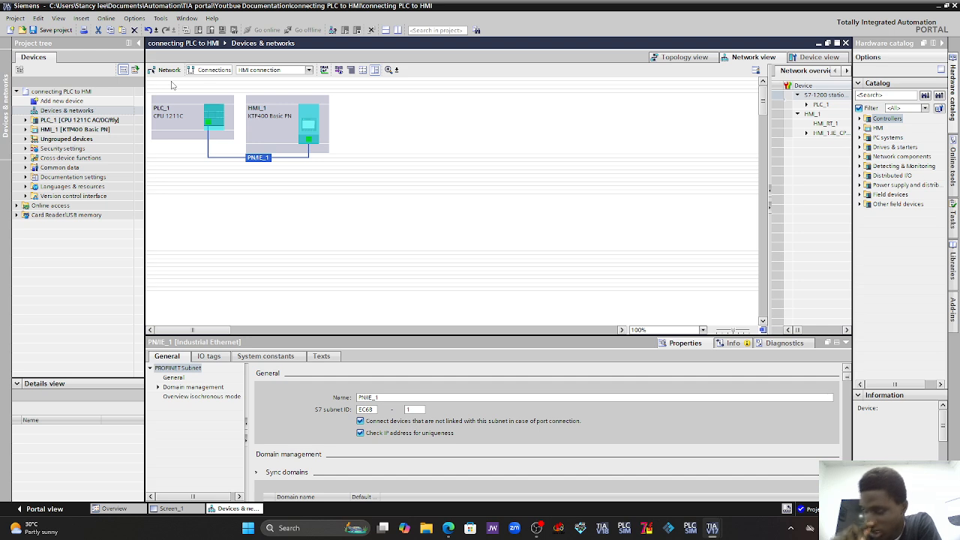
Add a second KTP400 Basic HMI, article 6AV2 123-2DB03-0AX0, version 17.0.0.0, with the device wizard enabled.
left_click(73, 104)
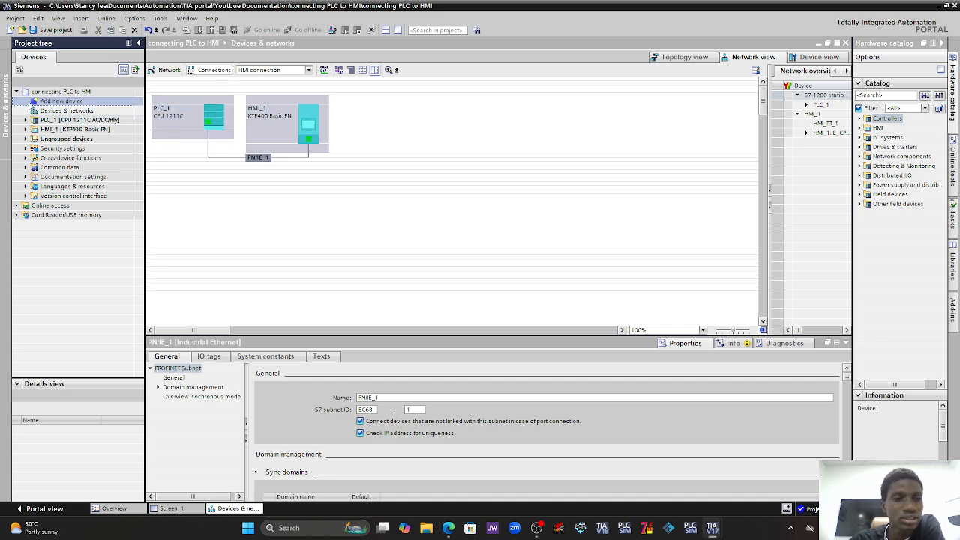
double_click(111, 103)
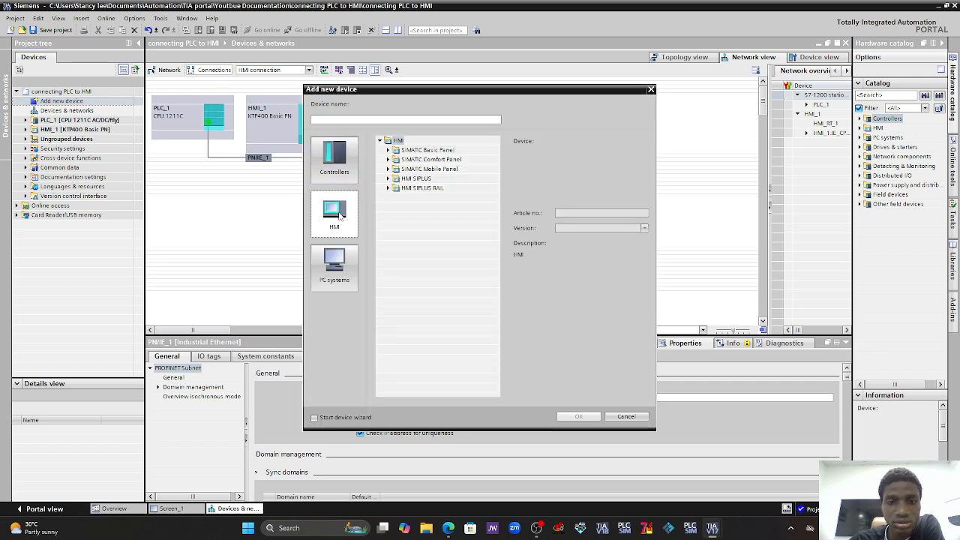
left_click(353, 418)
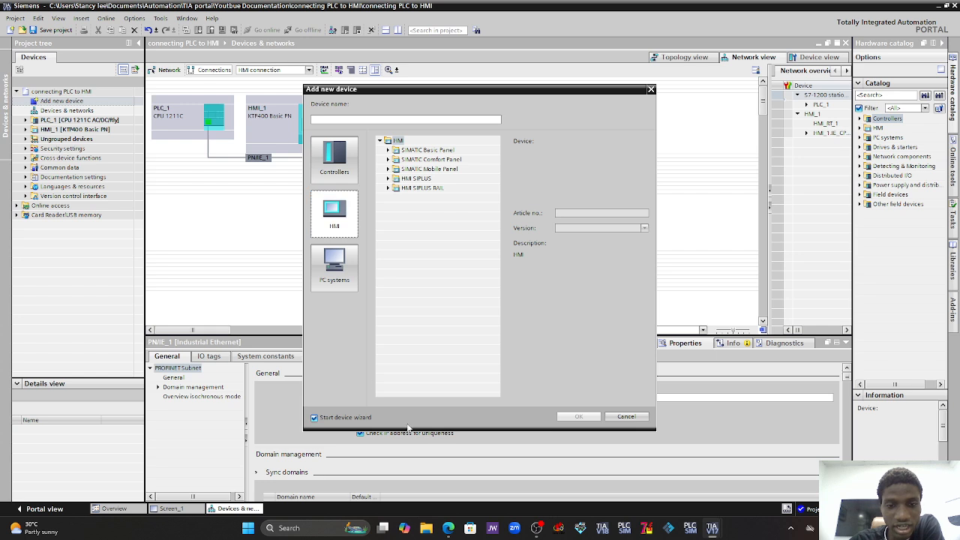
left_click(387, 150)
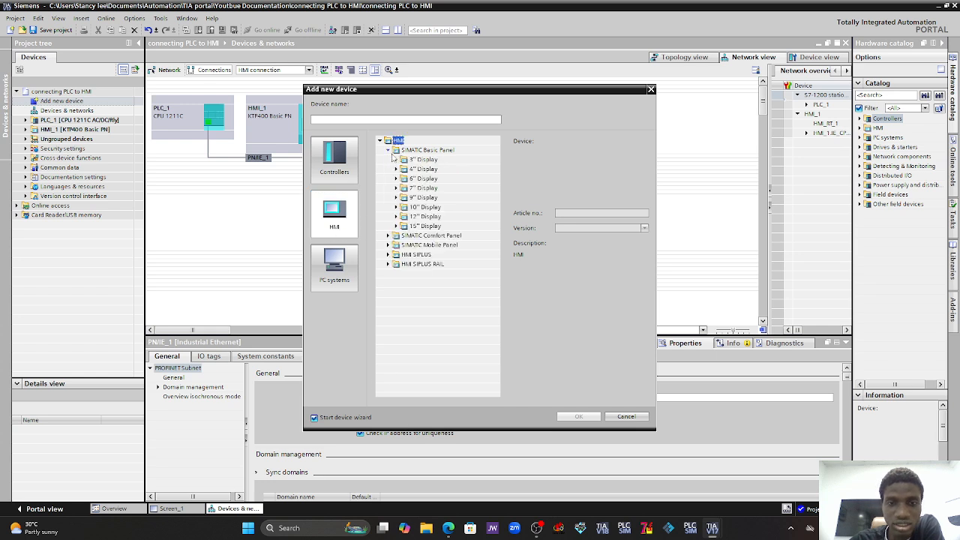
left_click(396, 169)
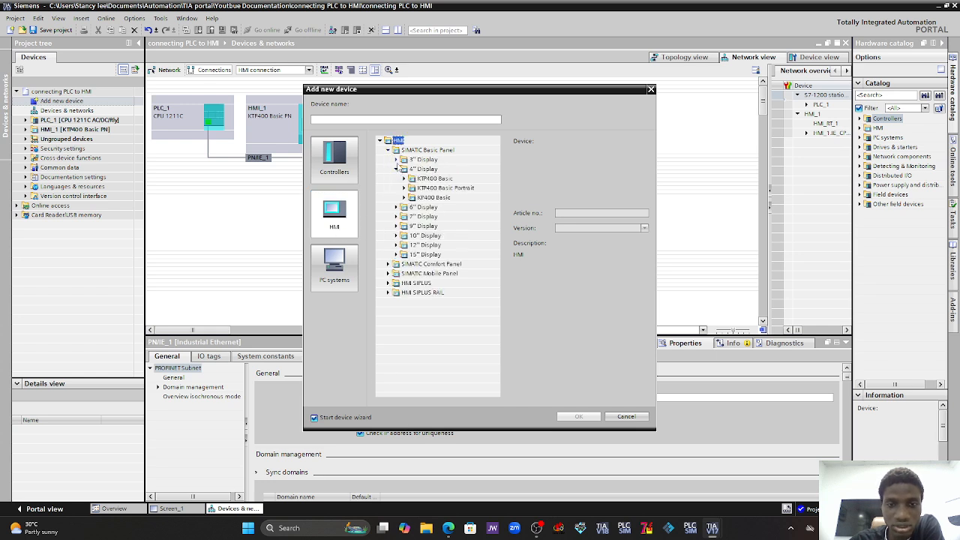
left_click(413, 182)
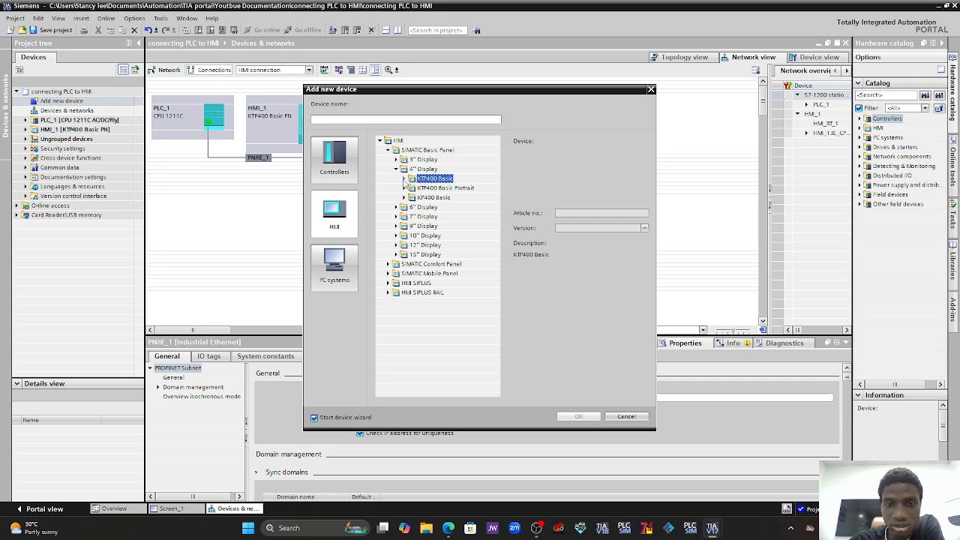
left_click(404, 179)
left_click(449, 189)
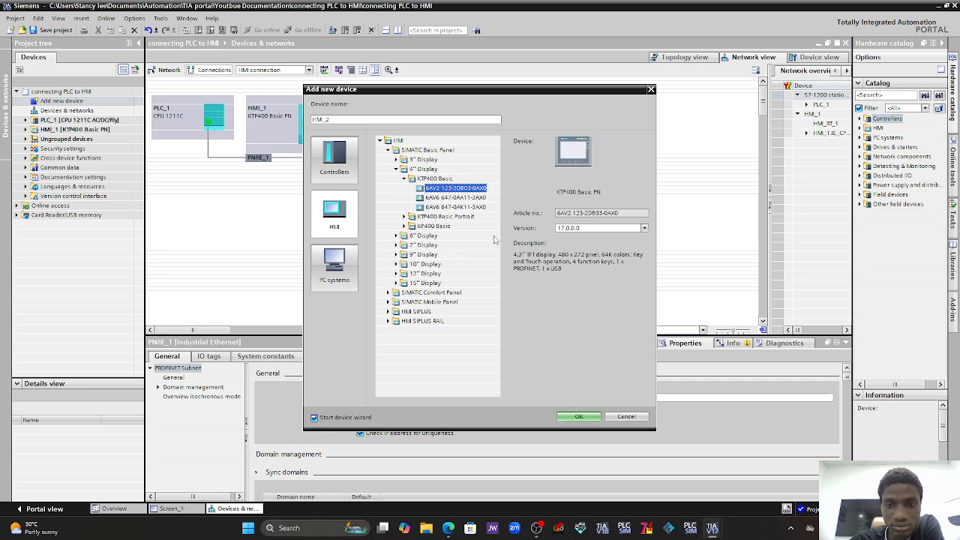
left_click(592, 419)
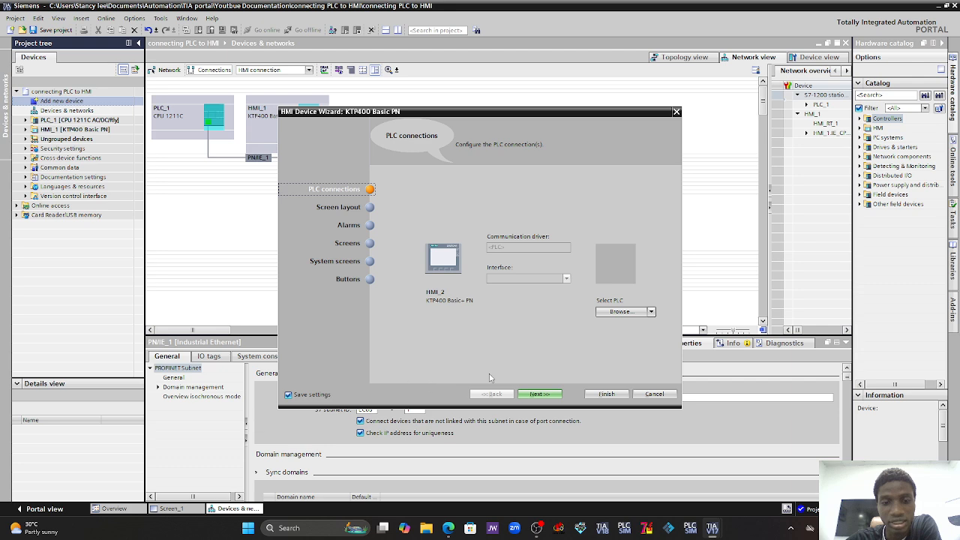
Cancel the HMI device wizard and delete the added HMI_2 device from the project.
left_click(653, 393)
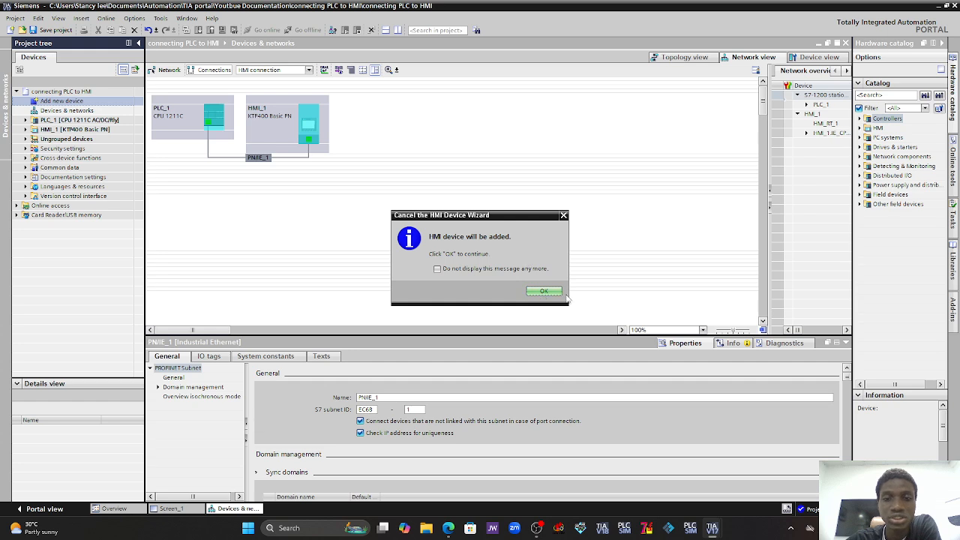
left_click(543, 291)
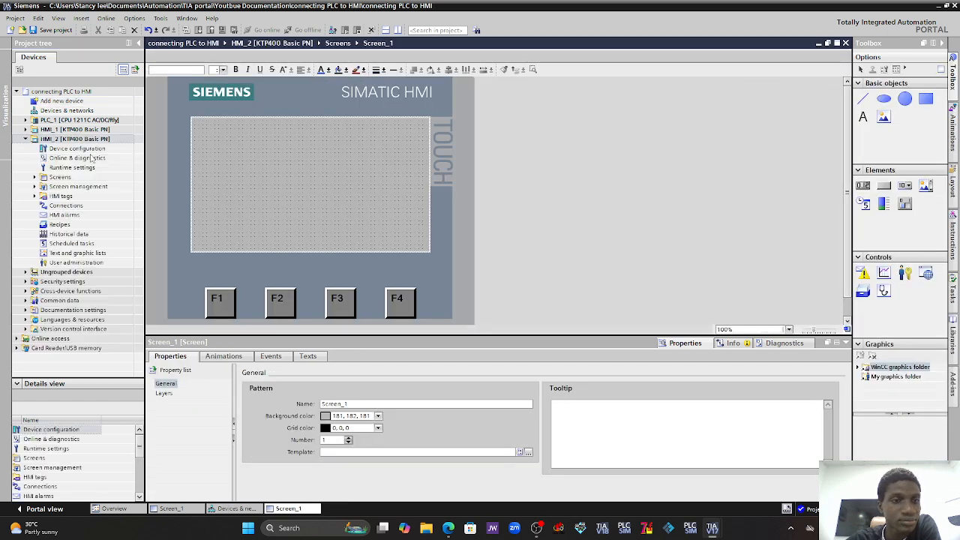
left_click(36, 140)
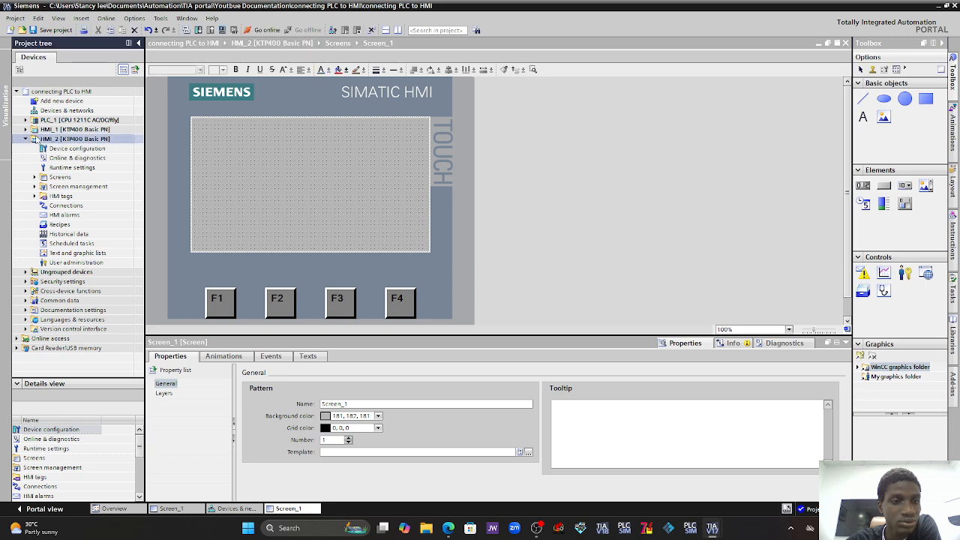
key("Delete")
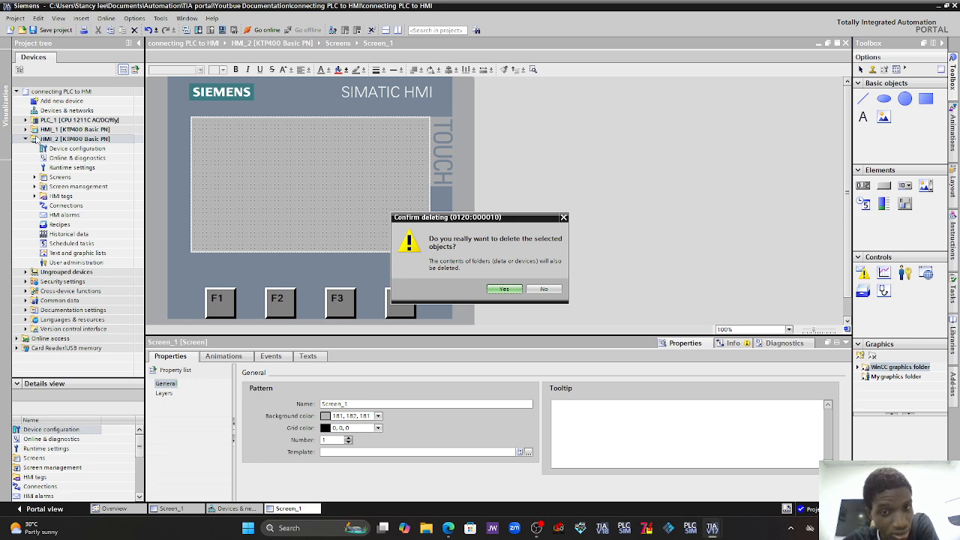
left_click(504, 289)
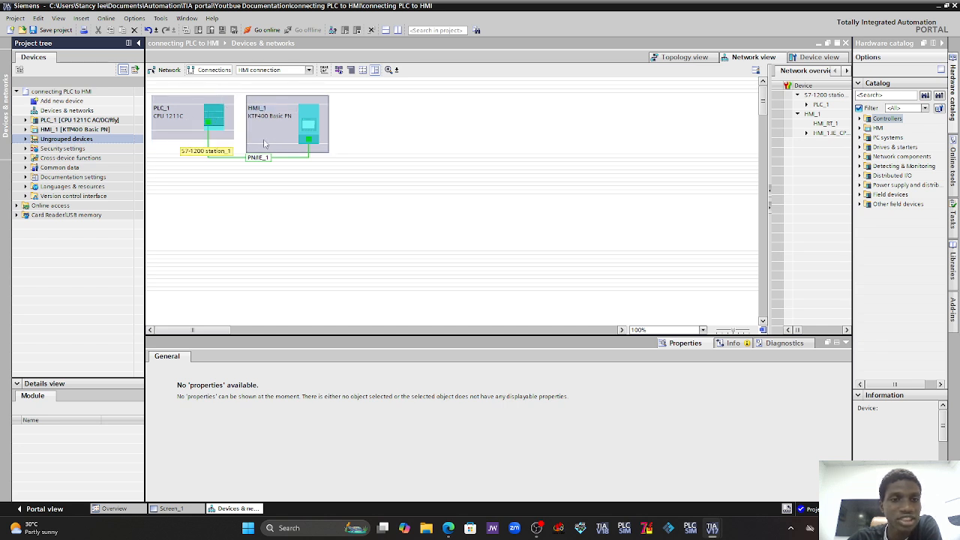
Rename the HMI_1 panel as "YT HMI".
left_click(271, 111)
double_click(271, 111)
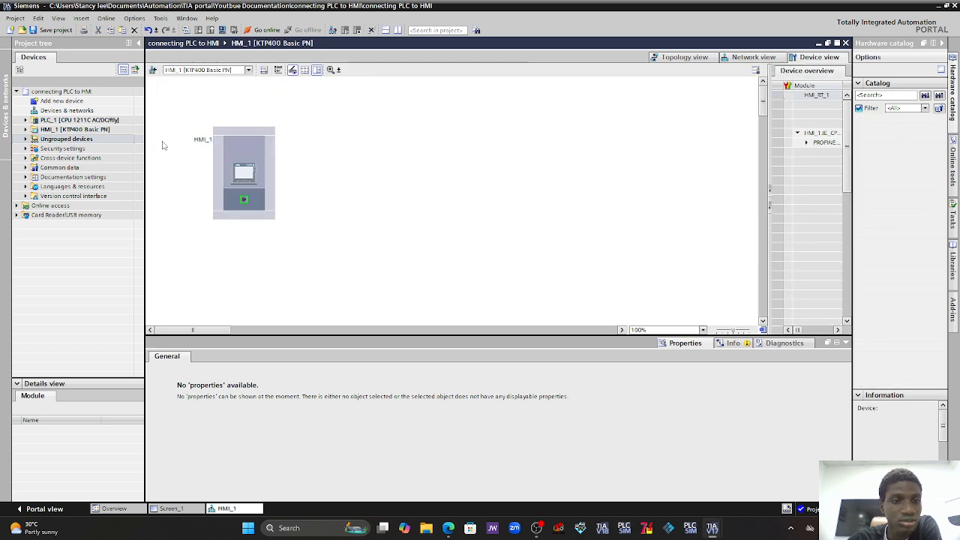
left_click(201, 141)
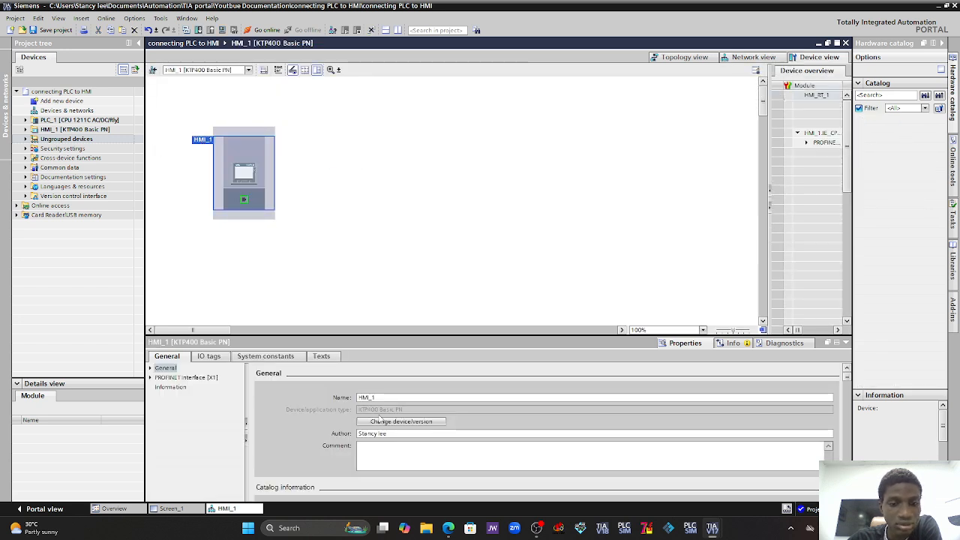
left_click(383, 397)
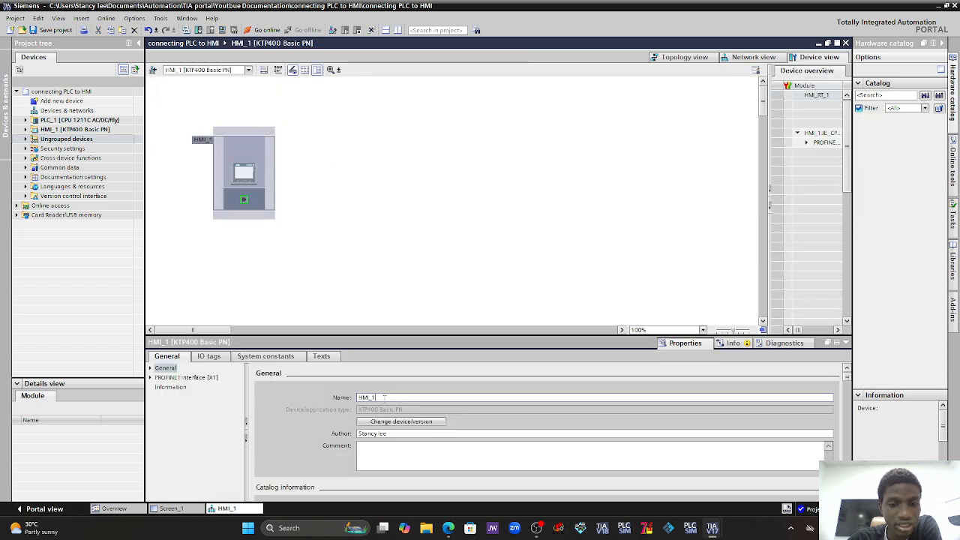
left_click(63, 122)
left_click(63, 130)
right_click(63, 130)
mouse_move(107, 245)
left_click(91, 211)
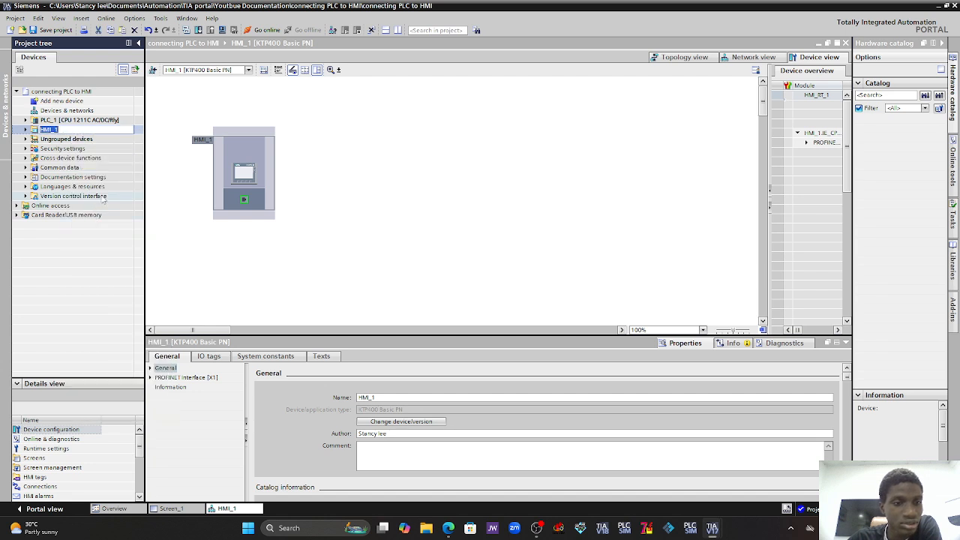
type("YT HMI")
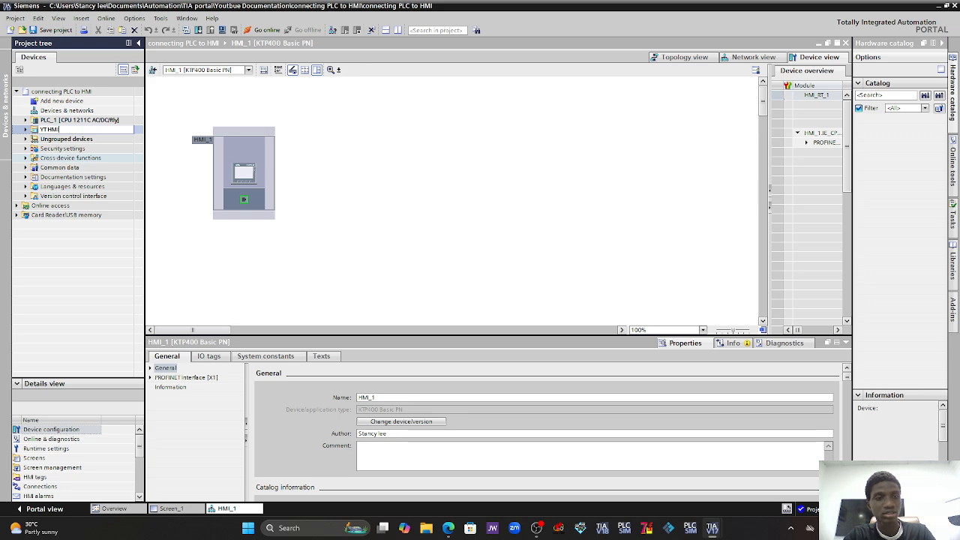
key("Return")
Check the renamed HMI and its link to PLC_1 in the Devices & networks editor.
double_click(66, 110)
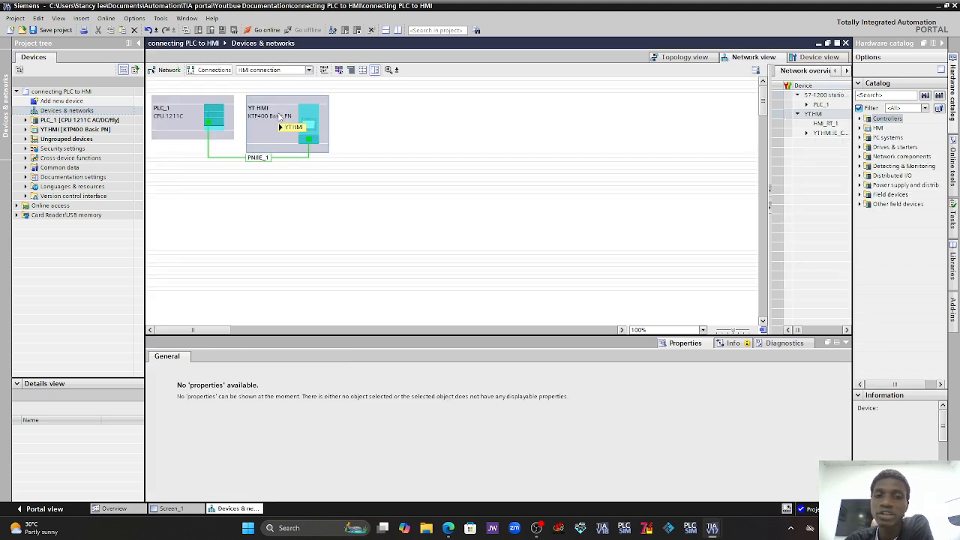
mouse_move(281, 117)
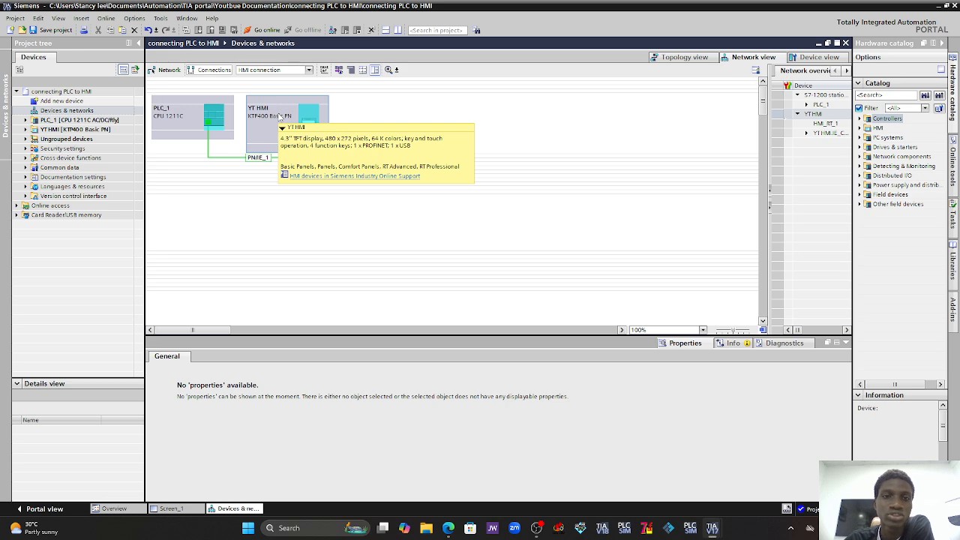
left_click(214, 70)
left_click_drag(208, 122, 453, 128)
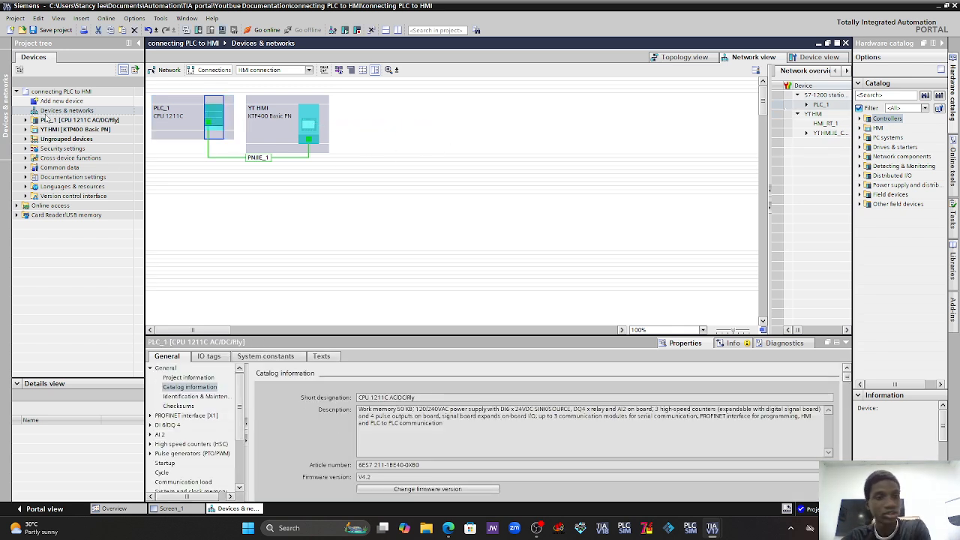
Open the Connections editor of YT HMI and examine the connection's partner and address parameters.
left_click(56, 131)
left_click(56, 131)
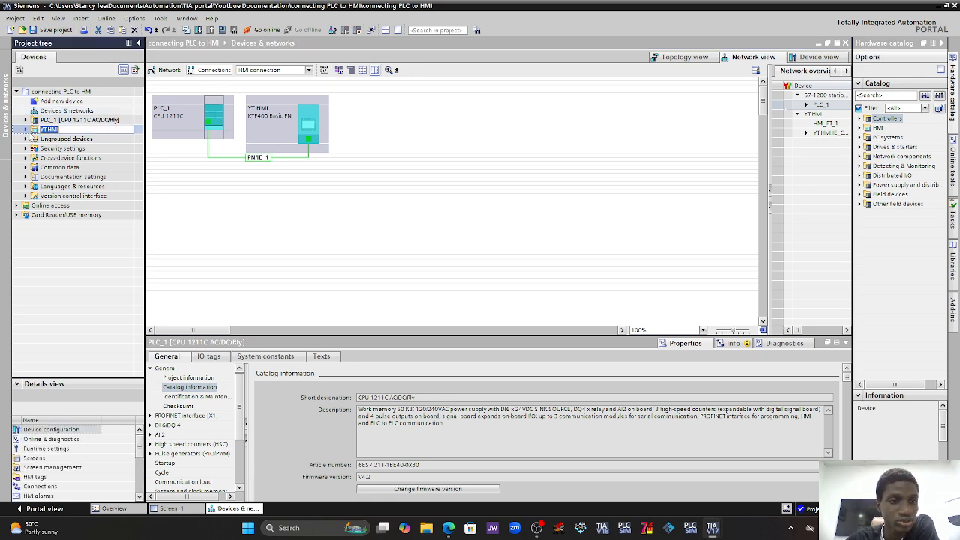
left_click(25, 130)
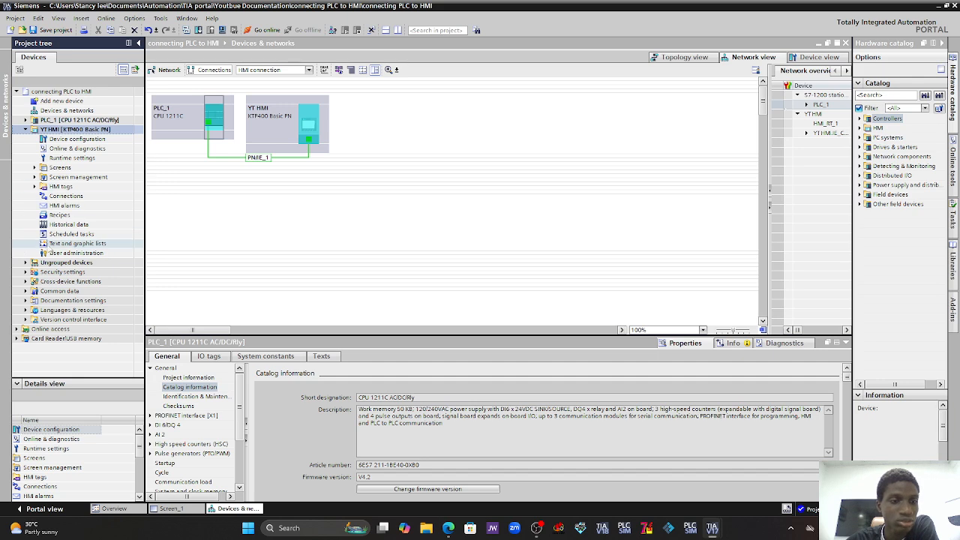
double_click(63, 197)
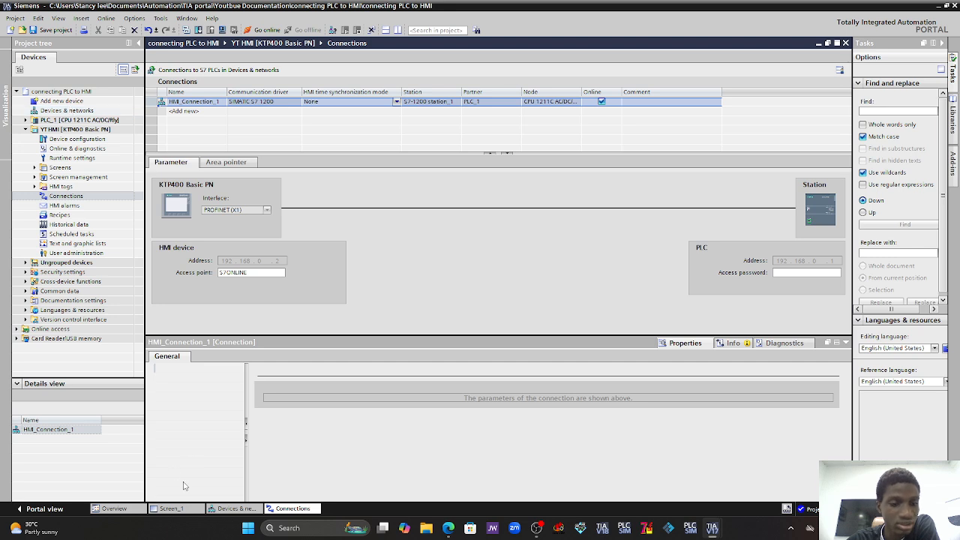
Highlight HMI_Connection_1 in the network view and compare it with the entry in the HMI's connections table.
left_click(234, 510)
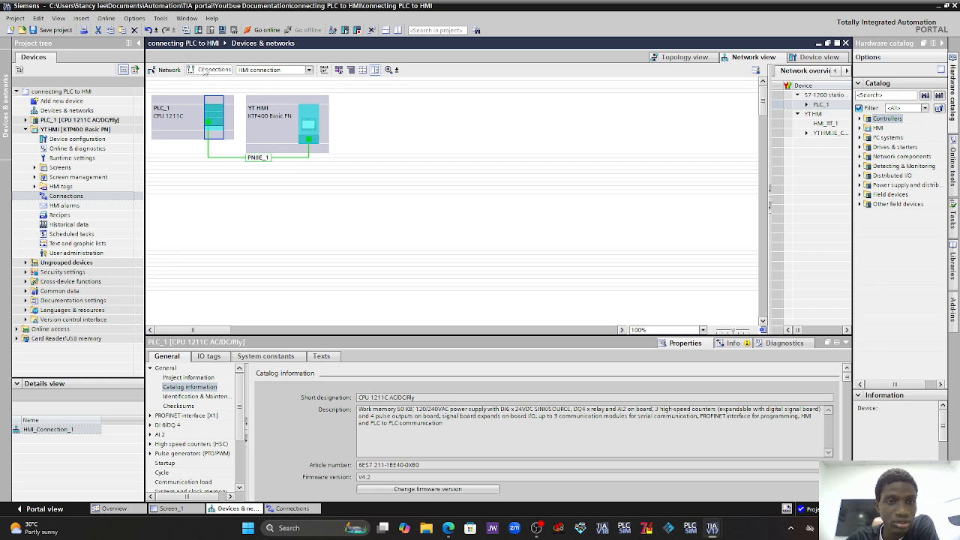
mouse_move(290, 158)
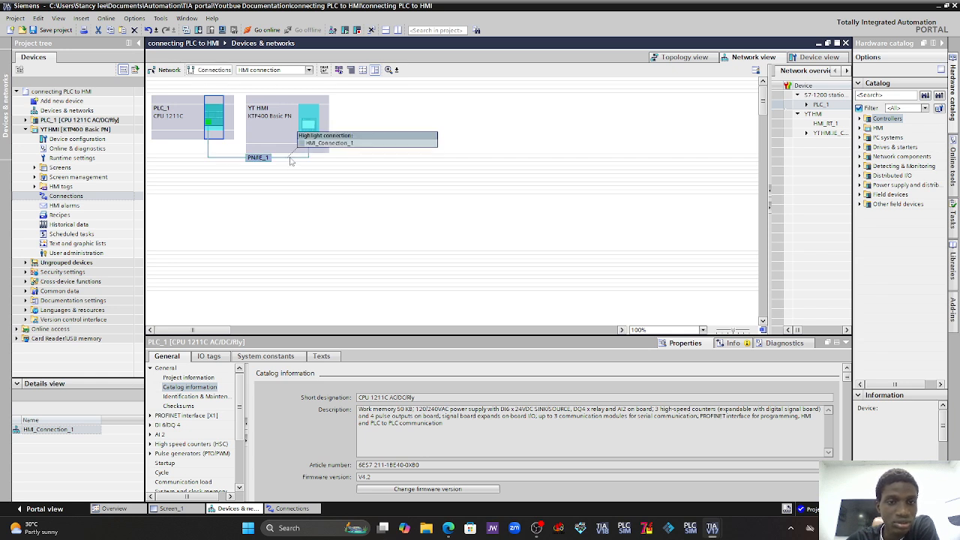
left_click(308, 152)
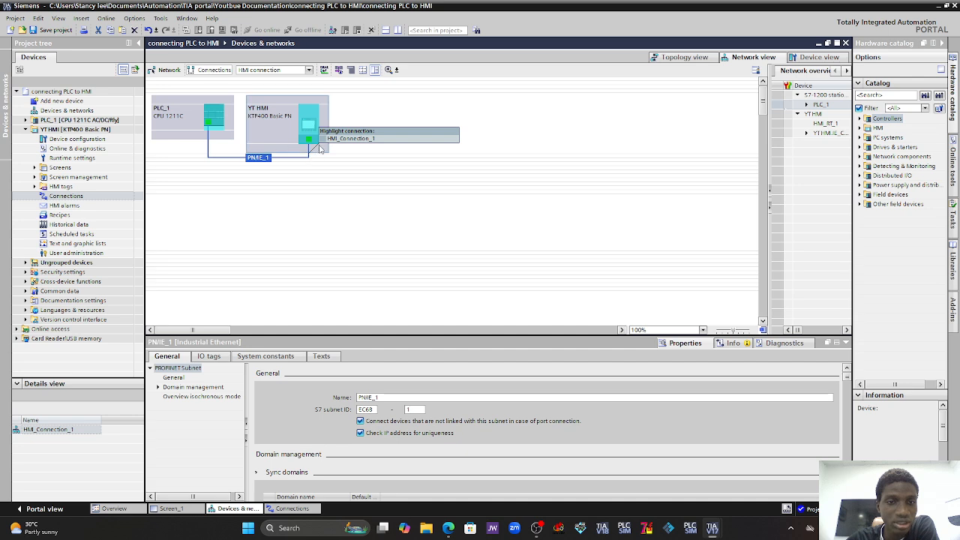
left_click(324, 140)
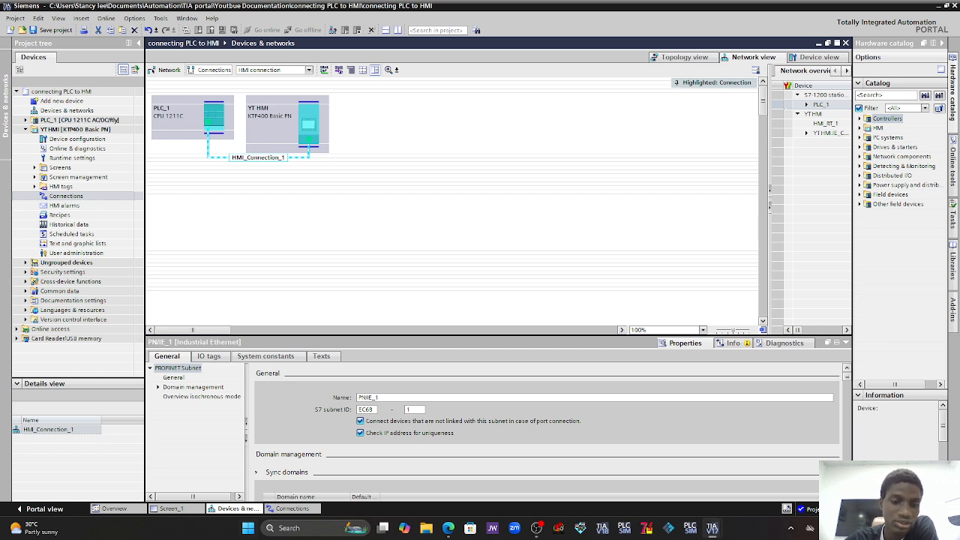
left_click(293, 508)
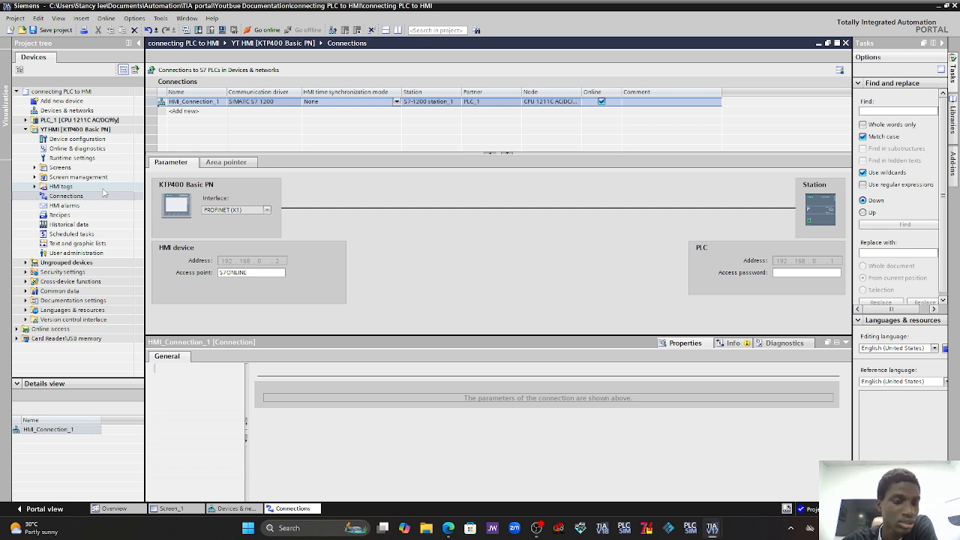
Open the Main [OB1] program block of PLC_1.
left_click(25, 129)
left_click(25, 120)
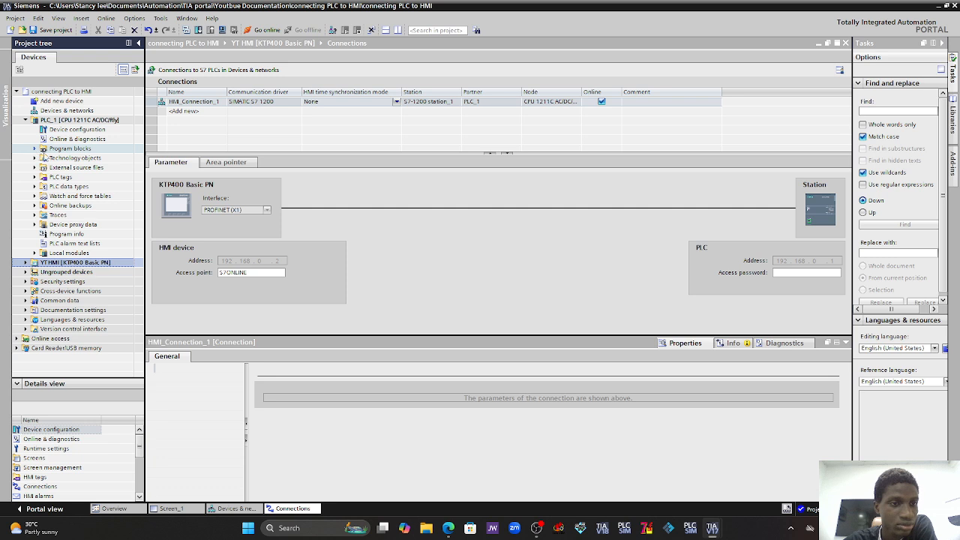
left_click(33, 148)
left_click(65, 167)
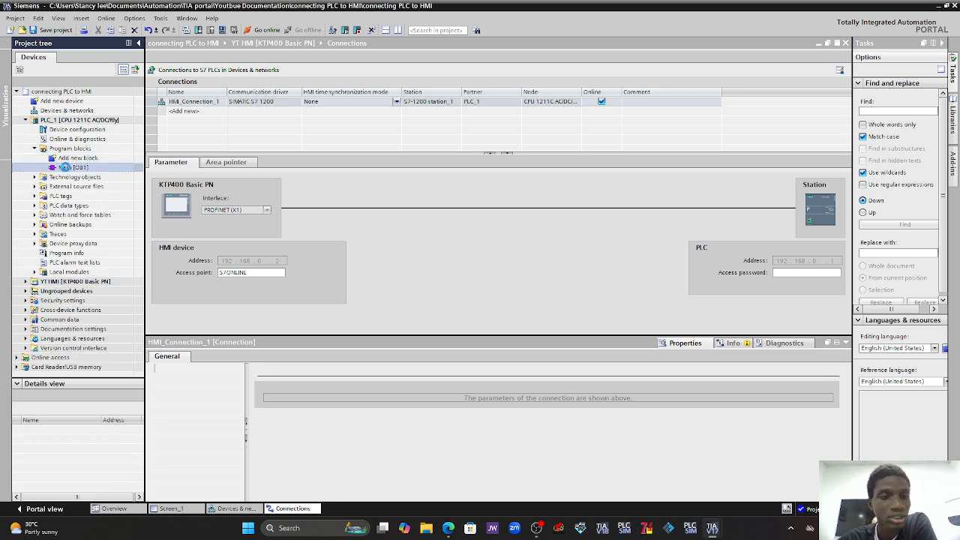
double_click(64, 167)
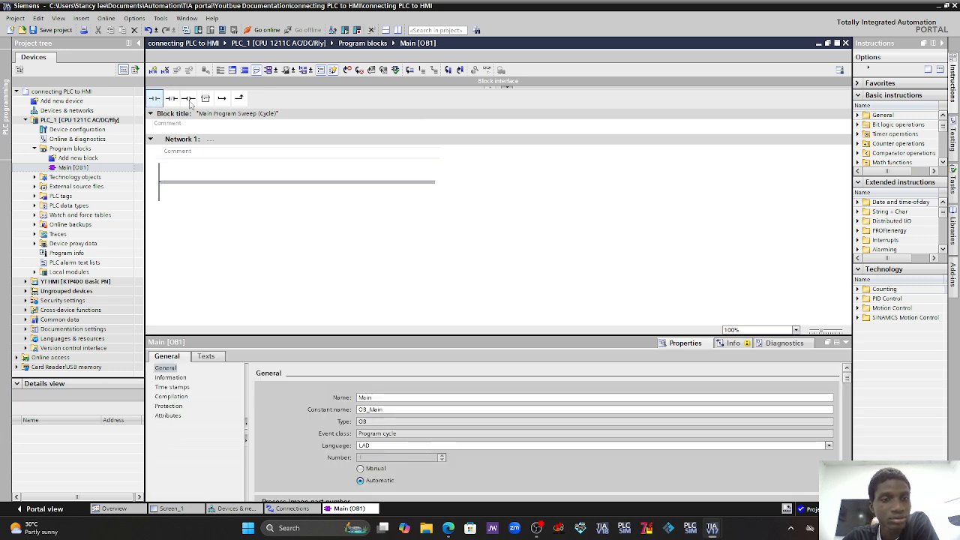
Build Network 1 with a normally open contact addressed I0.0 and an output coil addressed Q0.0.
left_click(154, 97)
left_click(187, 98)
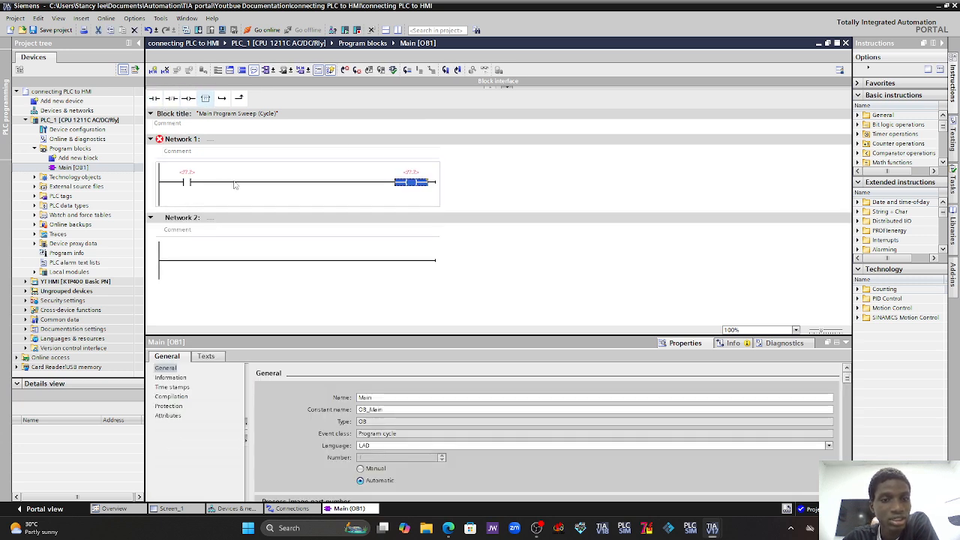
left_click(197, 180)
left_click(198, 172)
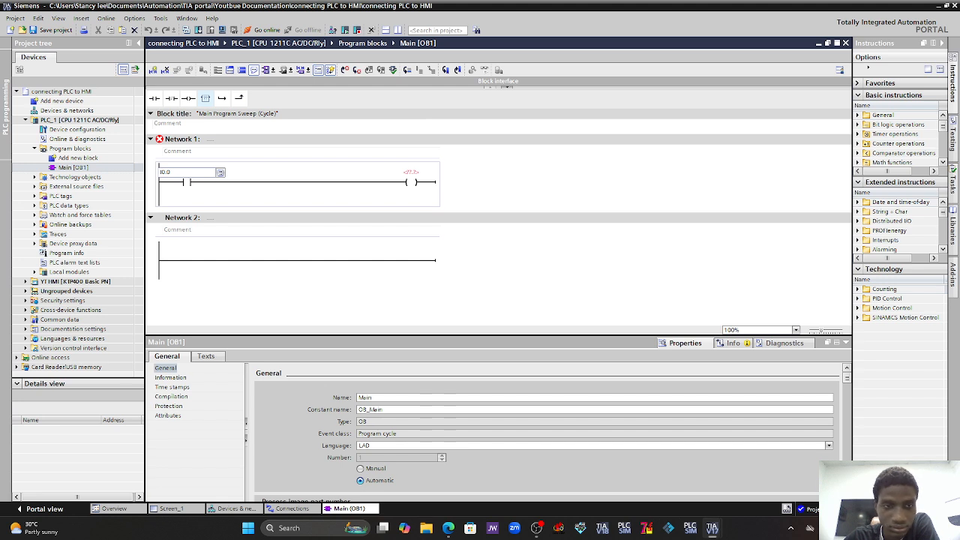
key("Return")
left_click(417, 177)
type("Q0.0")
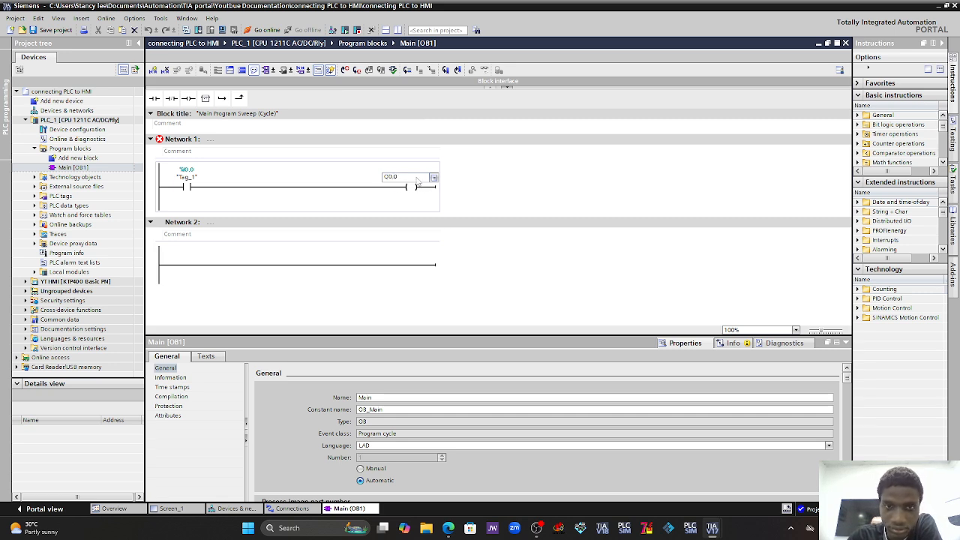
key("Return")
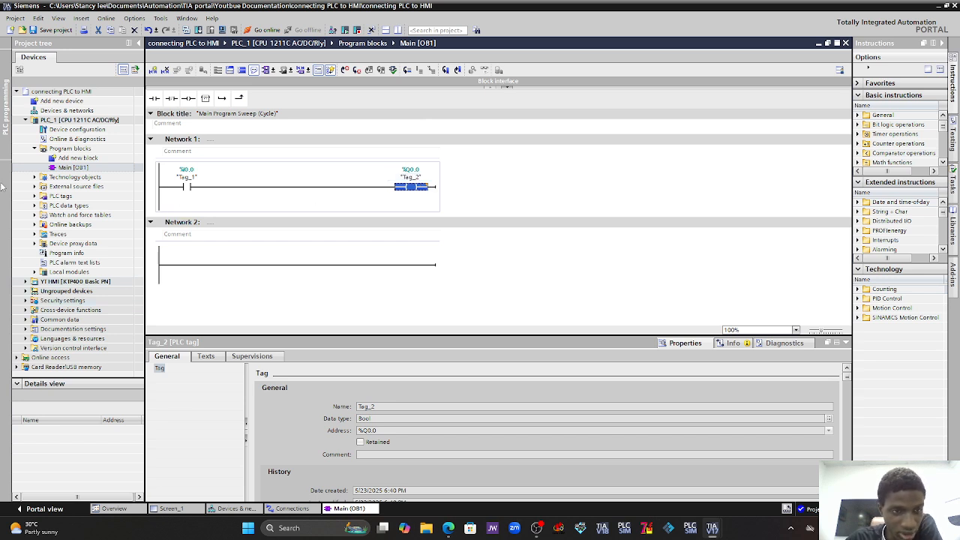
Open Screen_1 of YT HMI for editing.
left_click(26, 287)
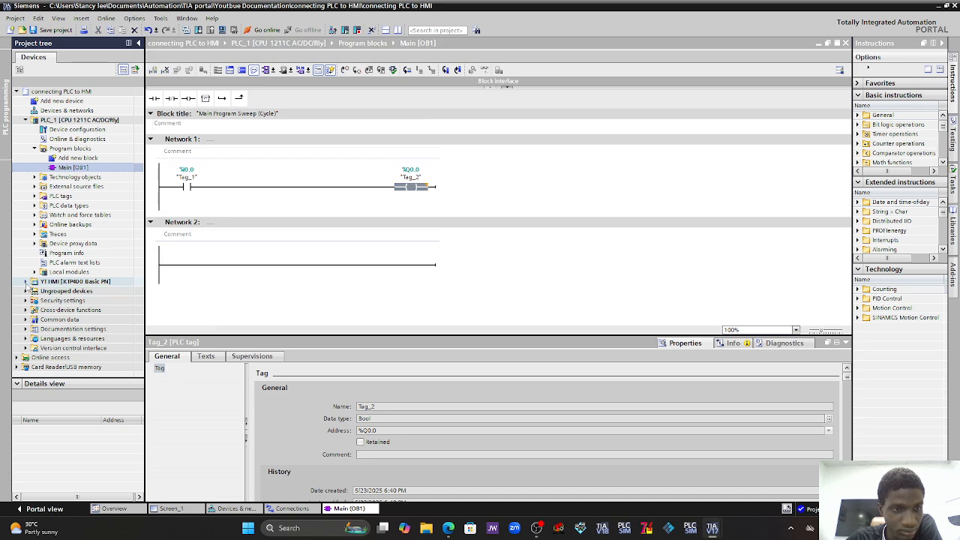
left_click(25, 284)
scroll(45, 285, "down", 2)
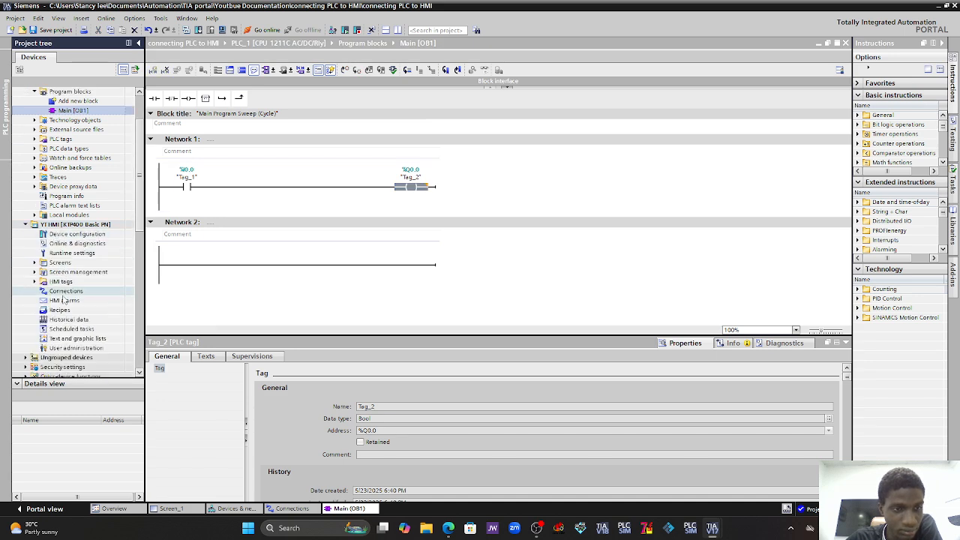
left_click(34, 263)
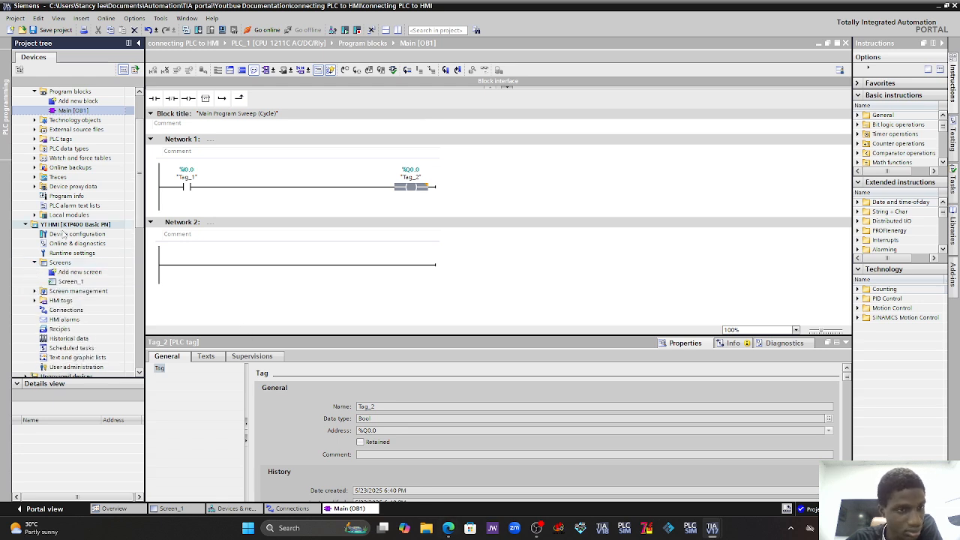
left_click(71, 282)
left_click(71, 282)
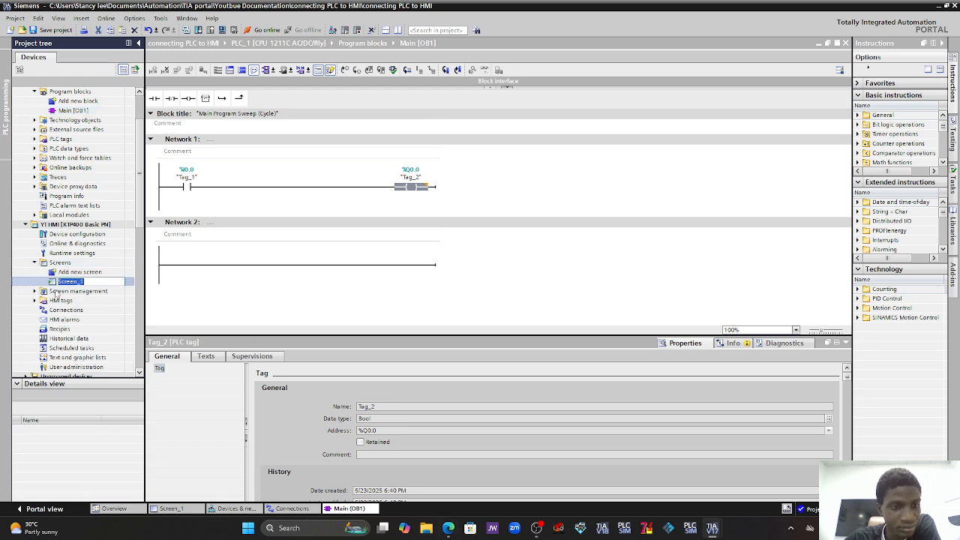
double_click(47, 283)
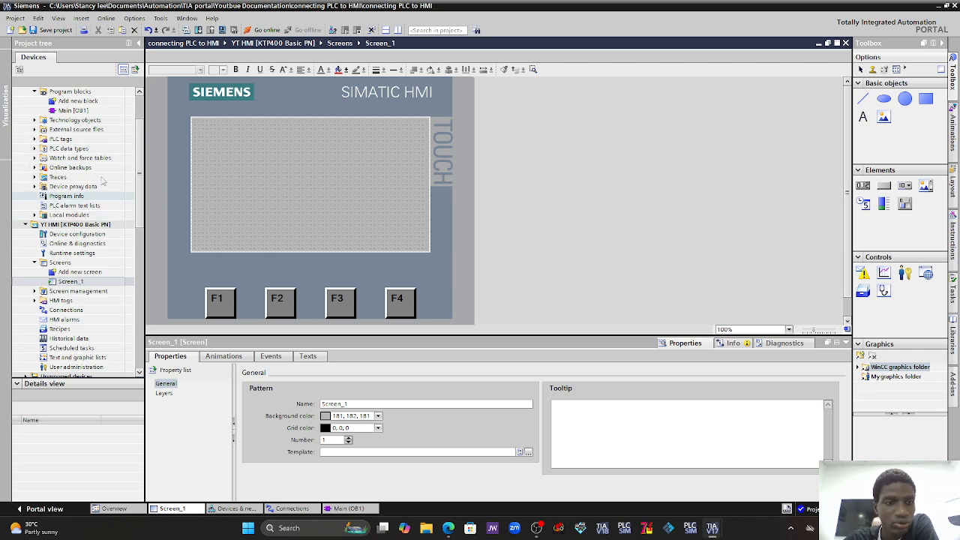
Float the Screen_1 editor below Network 1 so both are in view, and make the Main block active.
left_click(862, 98)
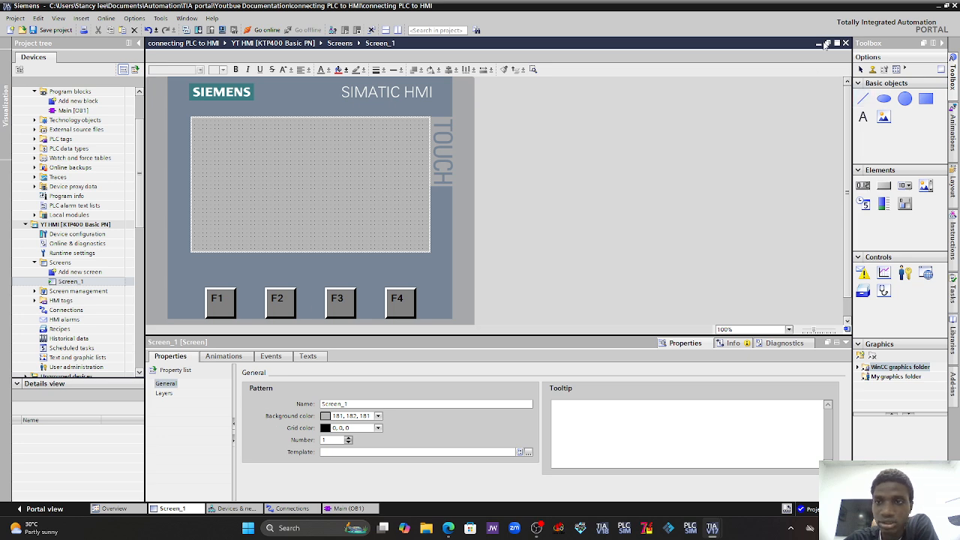
left_click(827, 45)
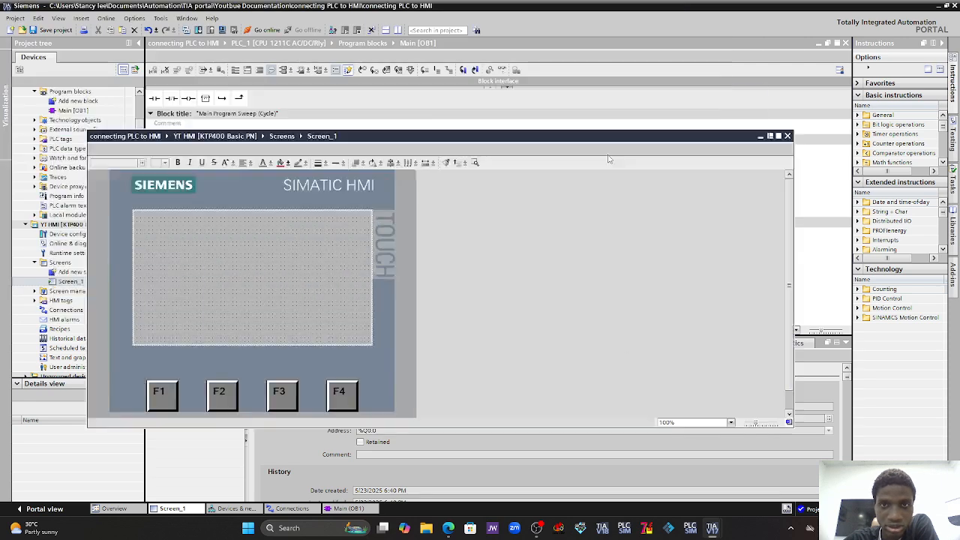
left_click_drag(598, 143, 753, 232)
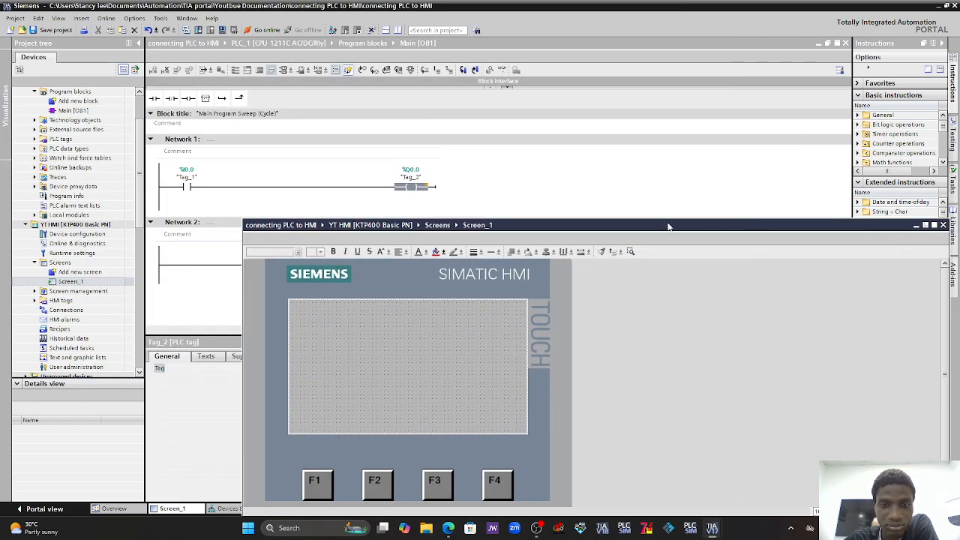
left_click(476, 190)
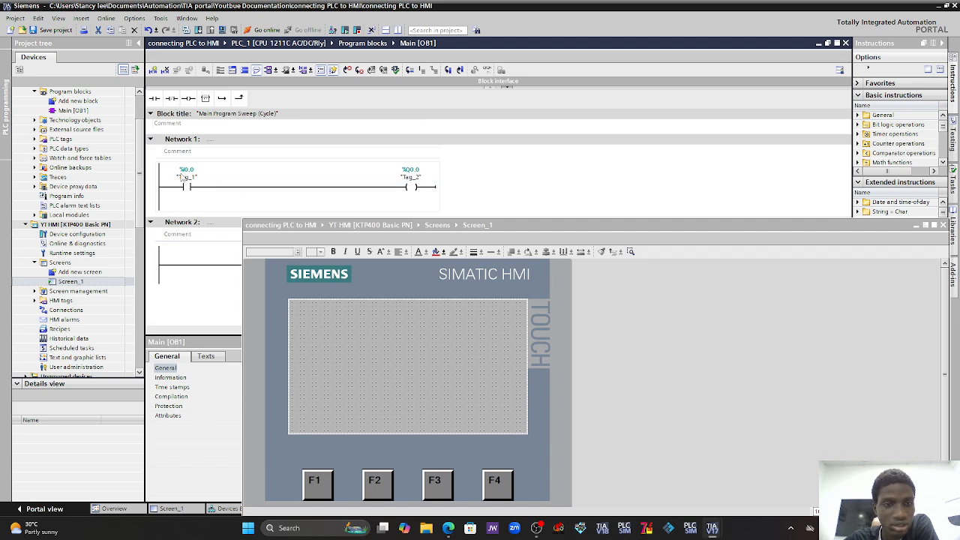
Rename the contact's PLC tag in Network 1 as Pb 1.
left_click(186, 177)
right_click(187, 179)
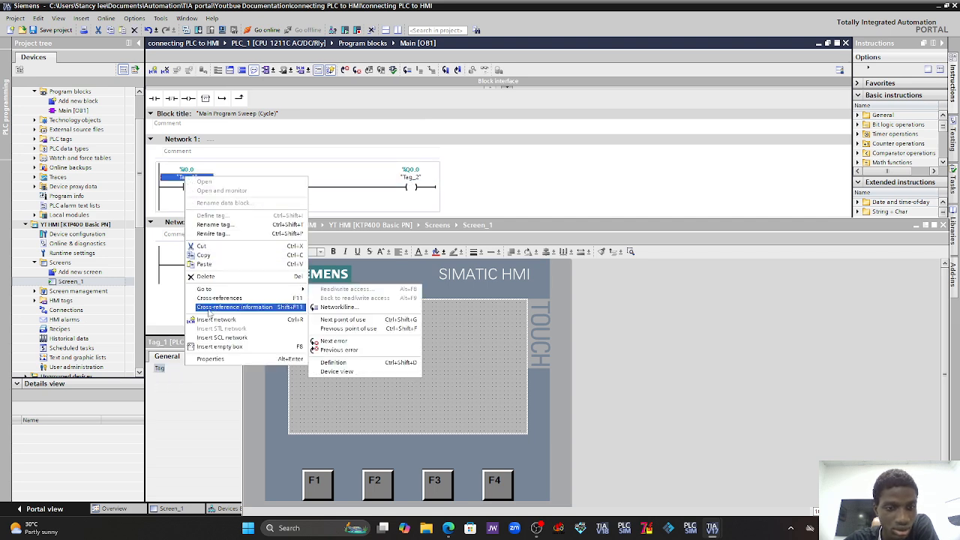
left_click(249, 226)
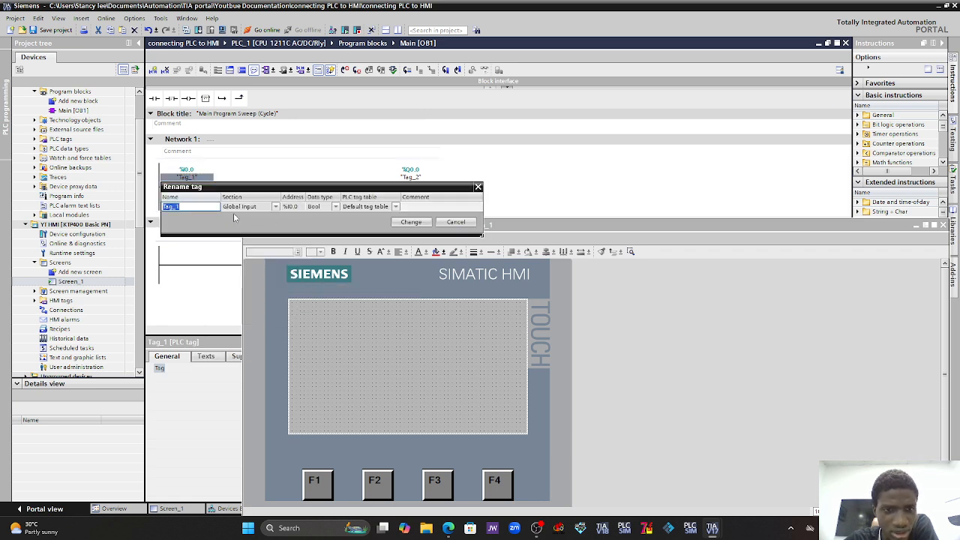
type("I")
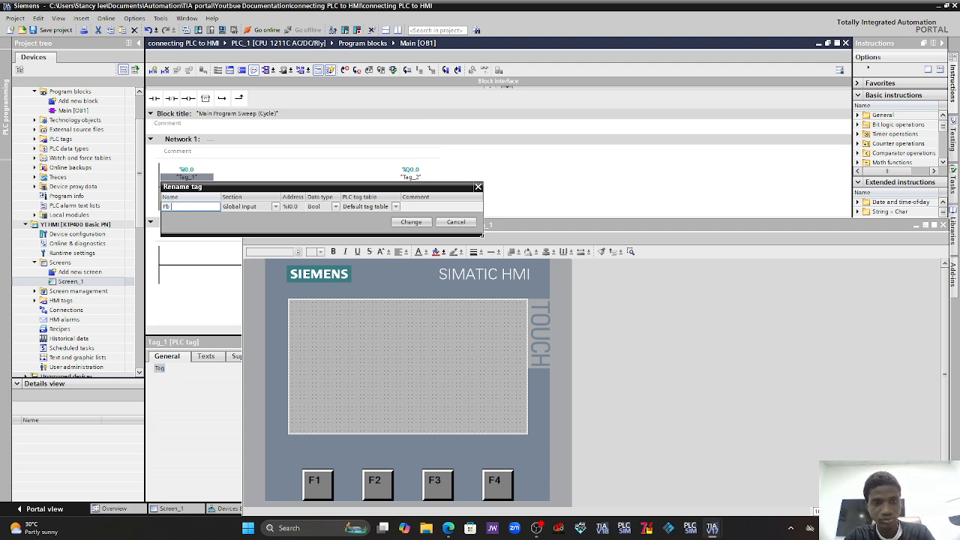
key("Return")
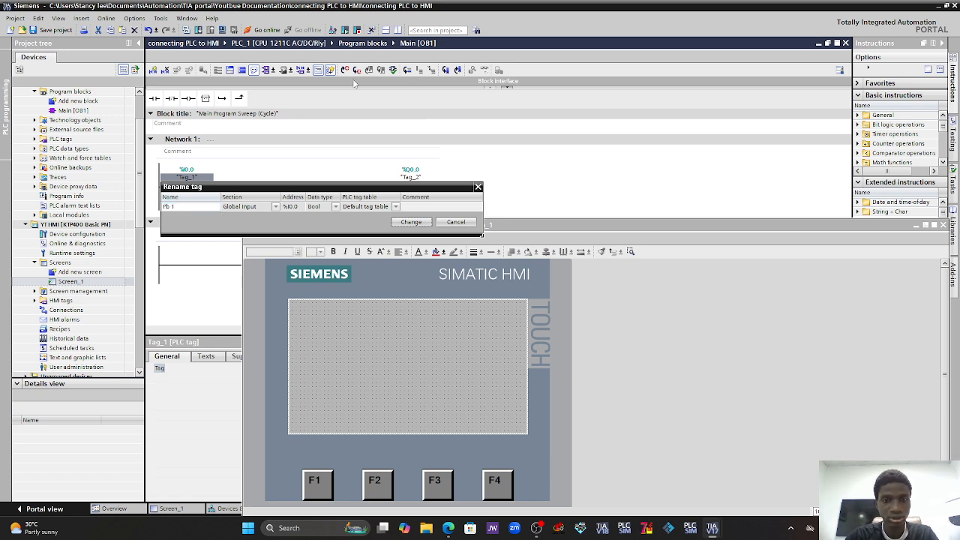
left_click(411, 222)
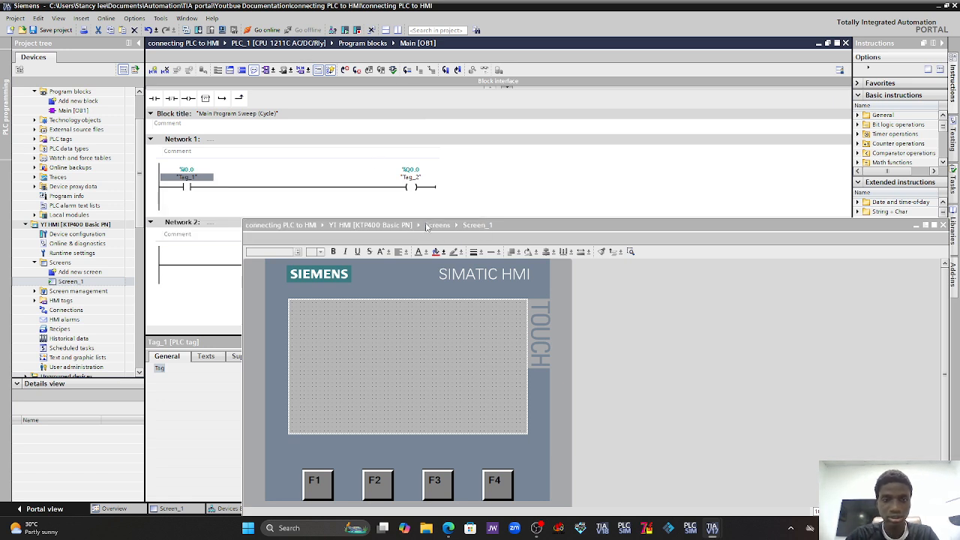
Rename the coil's PLC tag in Network 1 as L1.
left_click(417, 181)
right_click(418, 182)
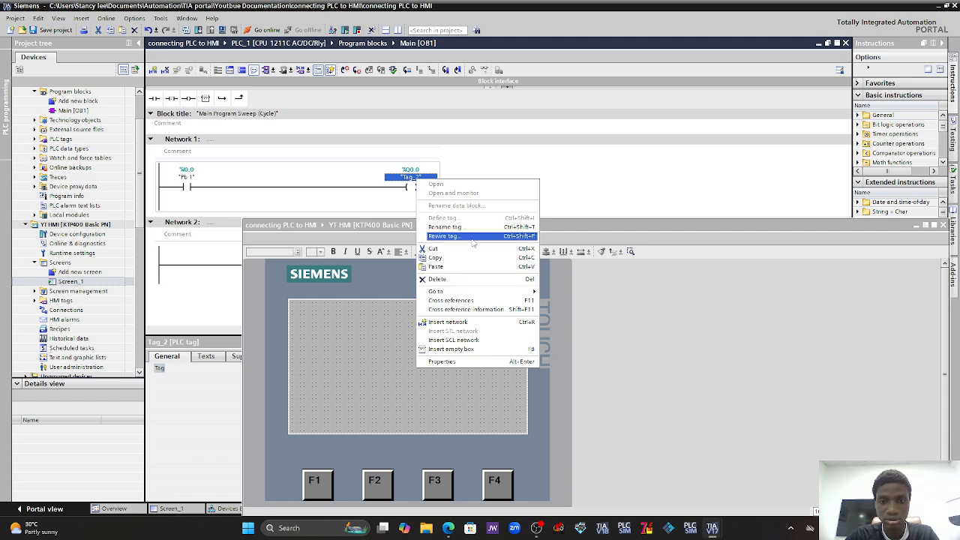
left_click(446, 226)
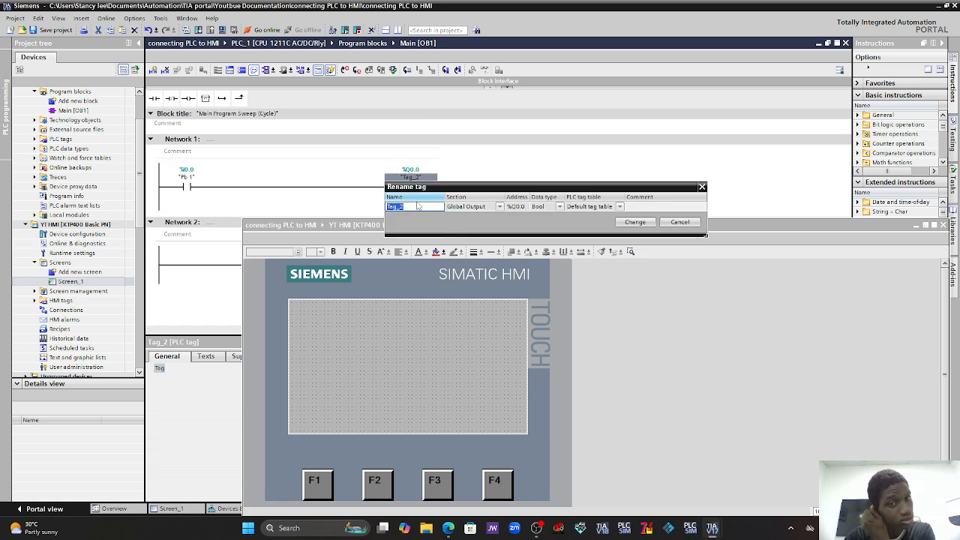
type("L1")
key("Return")
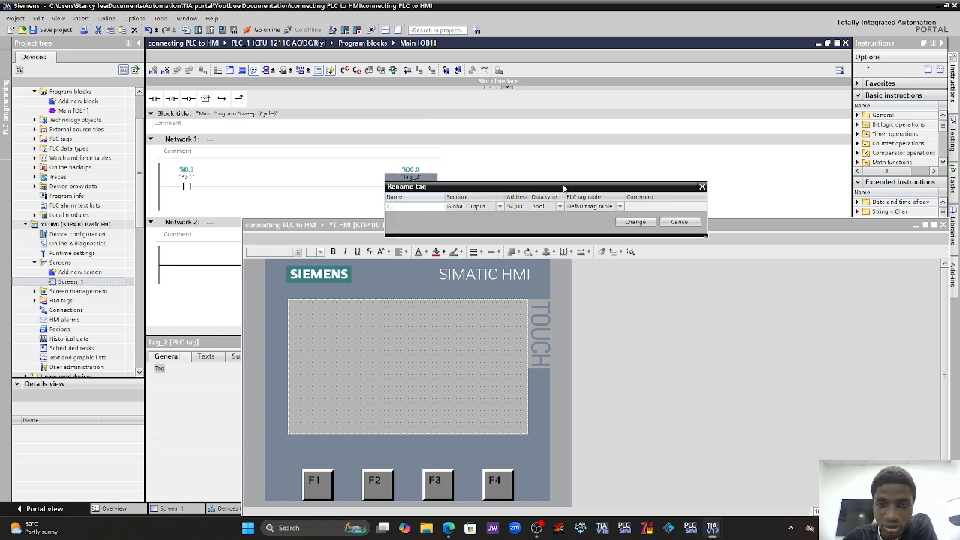
left_click(638, 222)
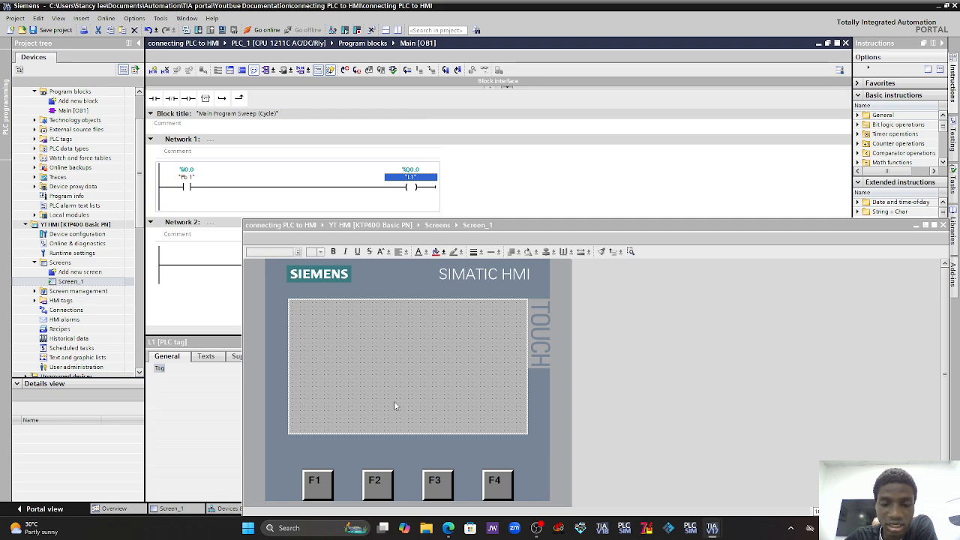
Dock the floating Screen_1 editor back into the work area with the Toolbox displayed.
left_click_drag(558, 224, 396, 75)
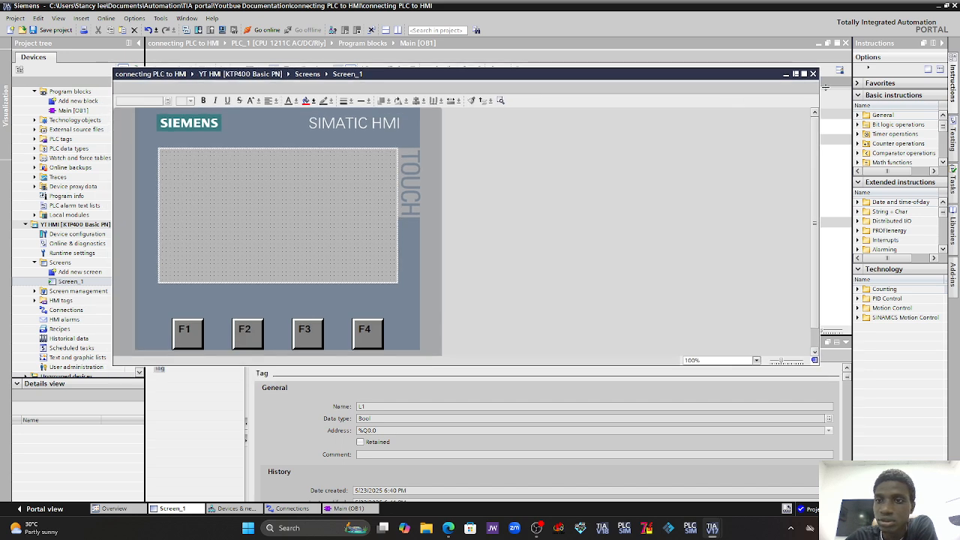
left_click(795, 74)
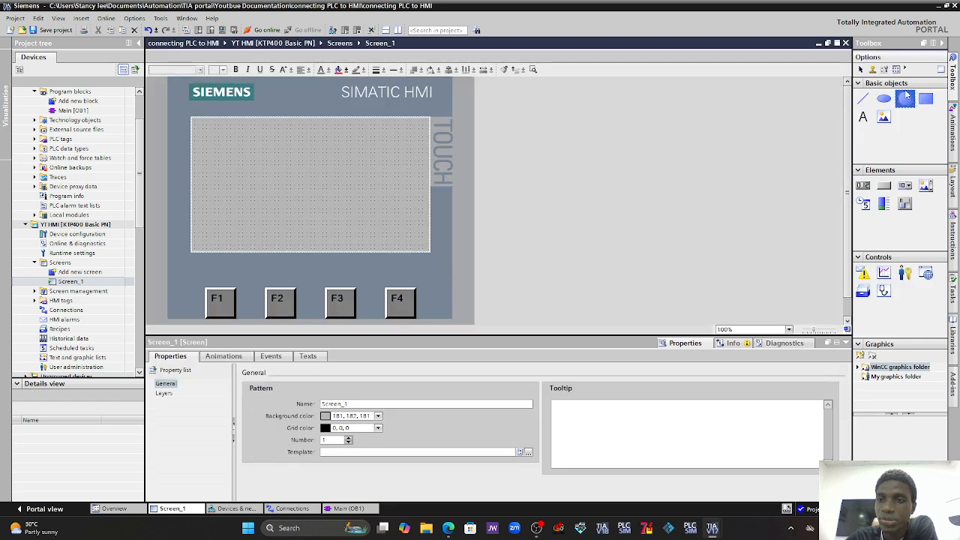
left_click(953, 75)
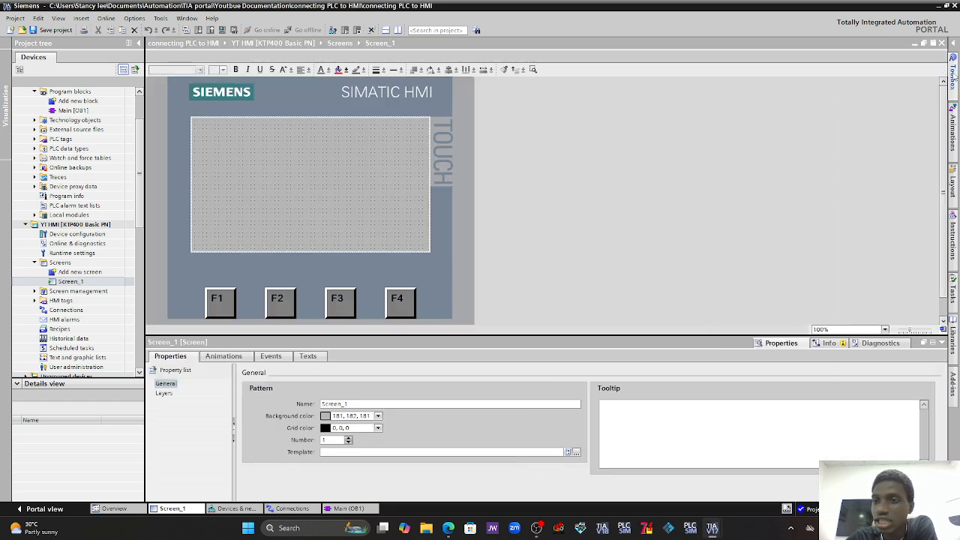
left_click(953, 75)
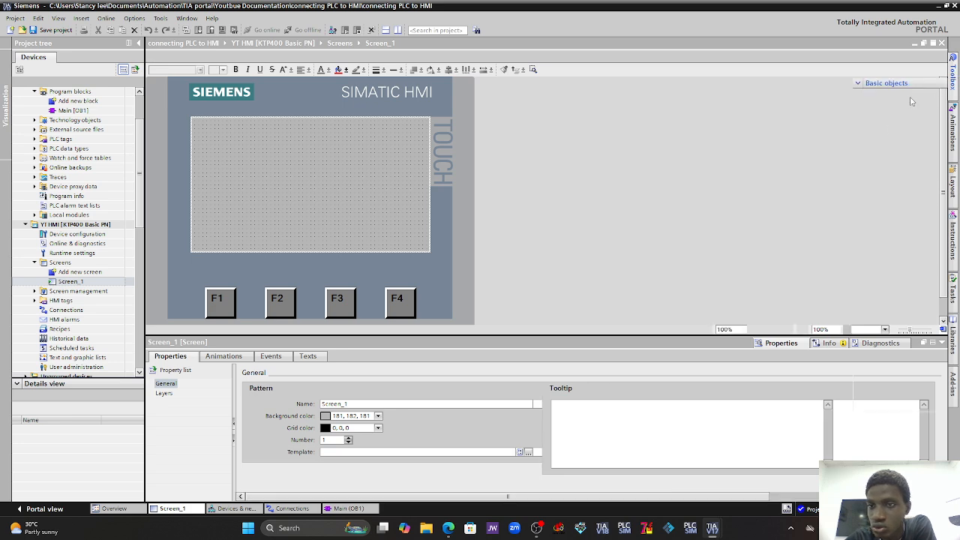
Place a small circle near the centre of Screen_1 and show its properties.
left_click(911, 101)
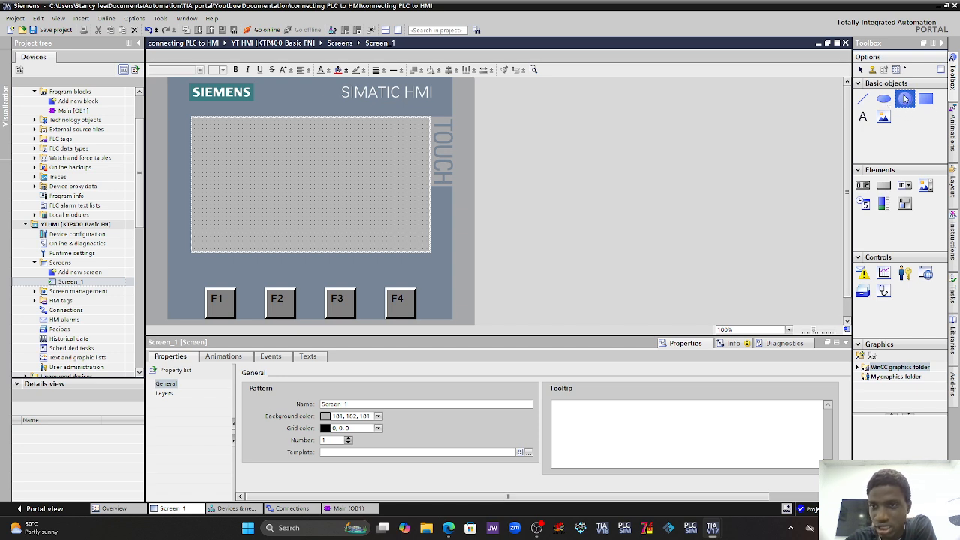
left_click_drag(332, 175, 314, 185)
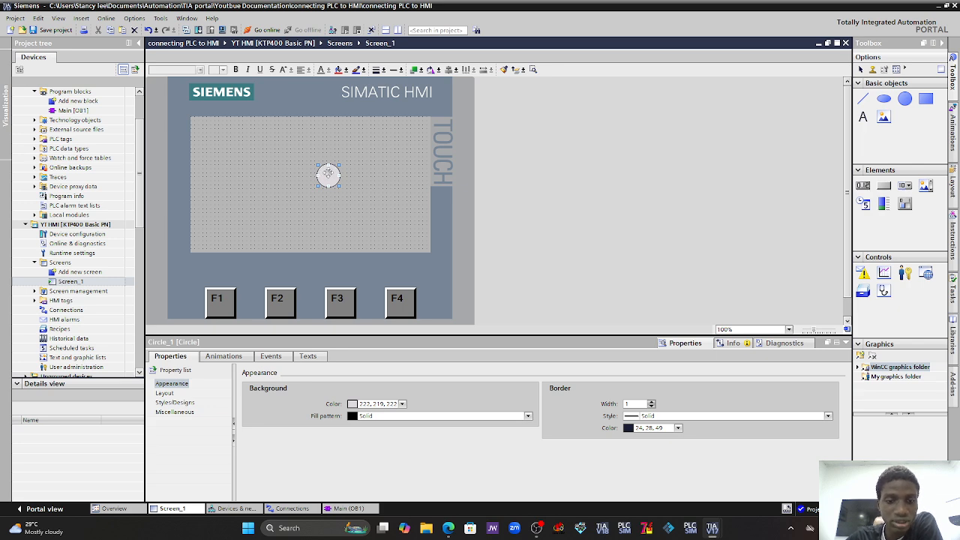
right_click(327, 173)
left_click(359, 332)
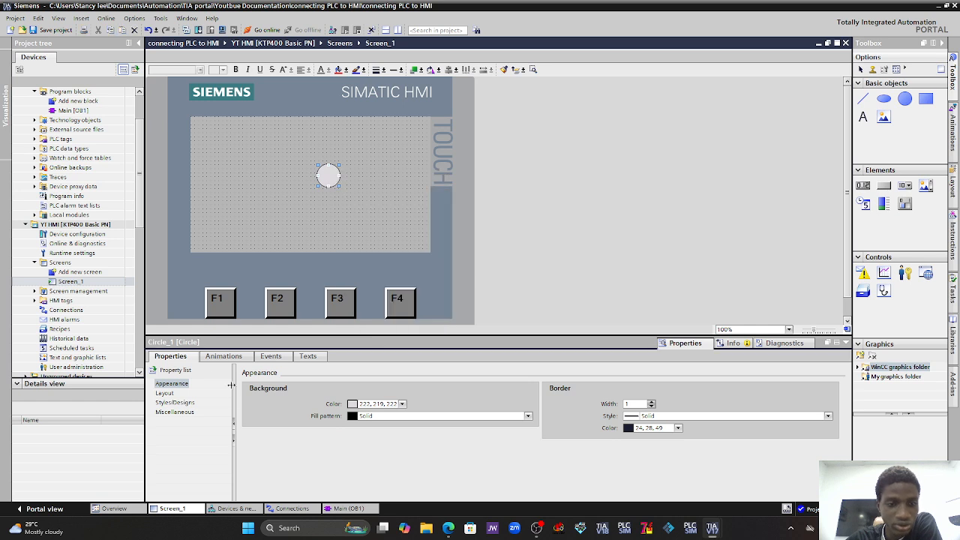
Add an Appearance animation to the circle and link it to tag L1 from PLC_1's default tag table.
left_click(223, 356)
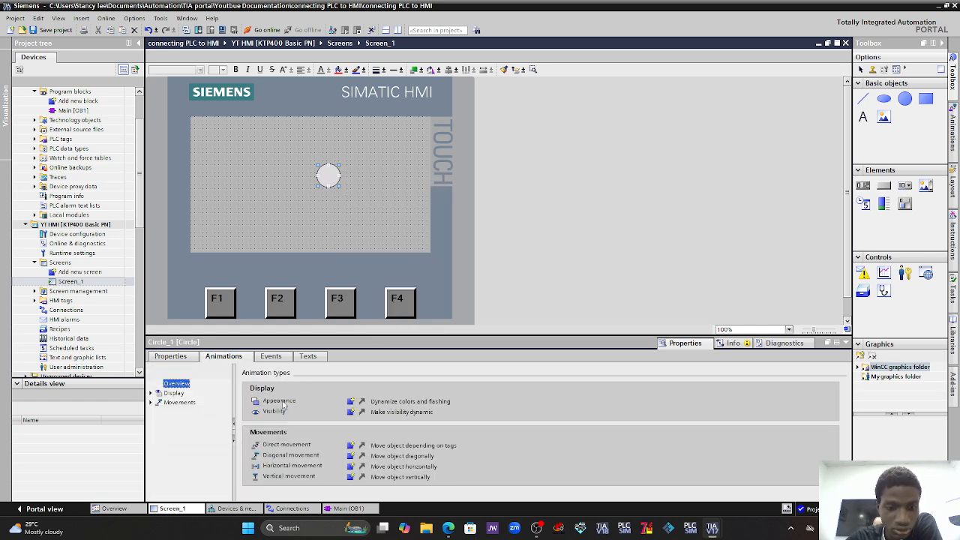
left_click(350, 401)
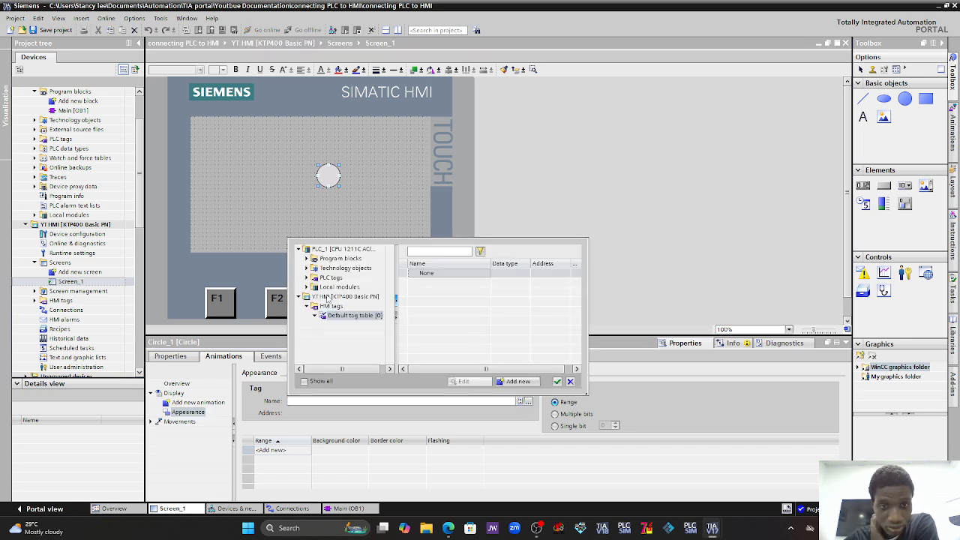
left_click(528, 404)
left_click(528, 403)
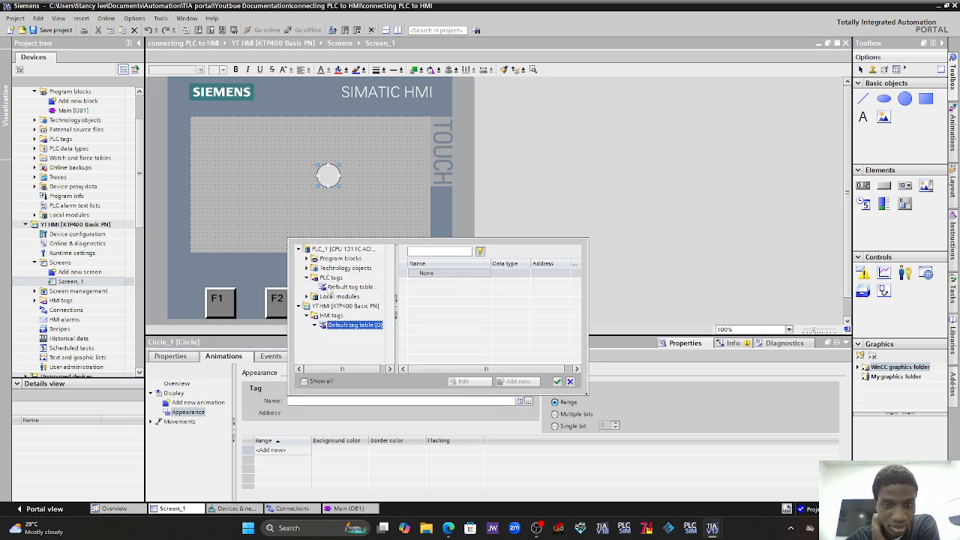
left_click(330, 287)
left_click(437, 294)
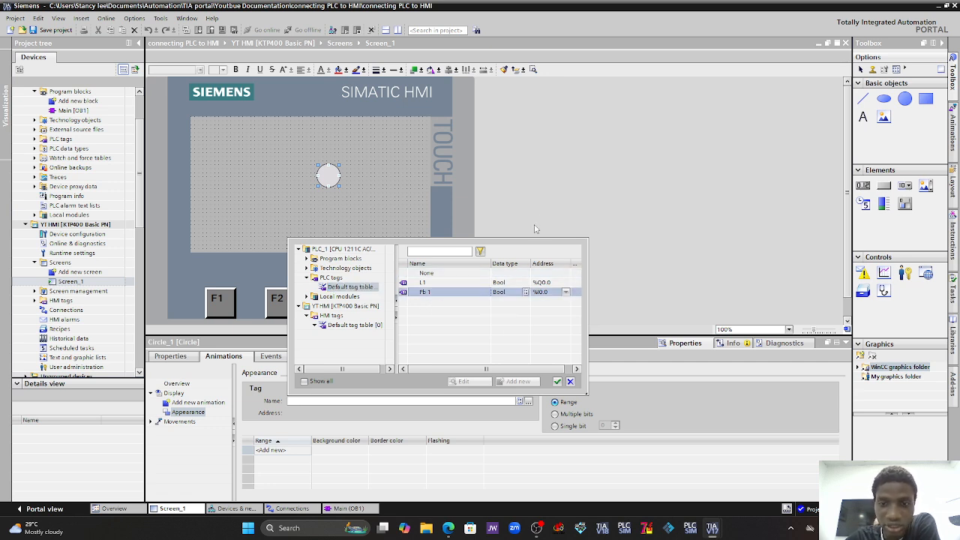
left_click(448, 284)
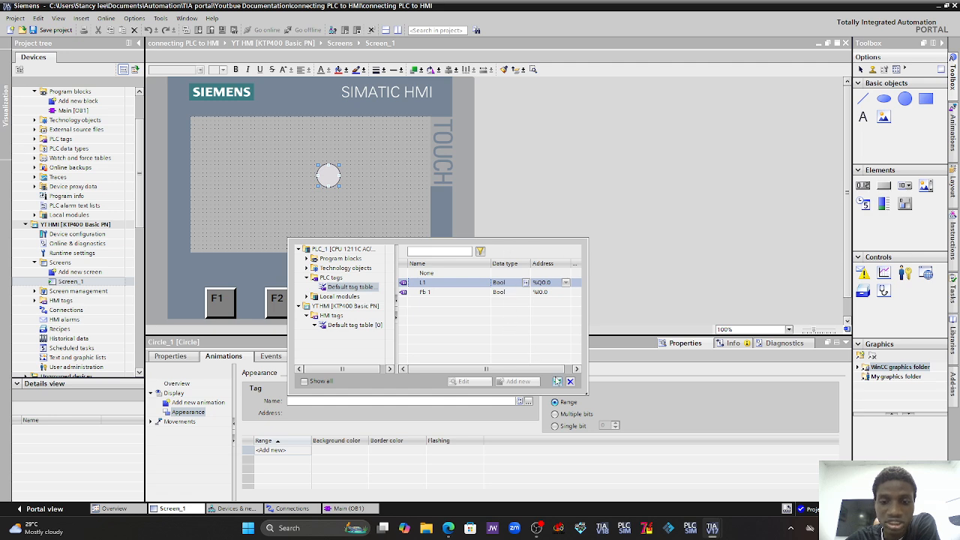
left_click(557, 382)
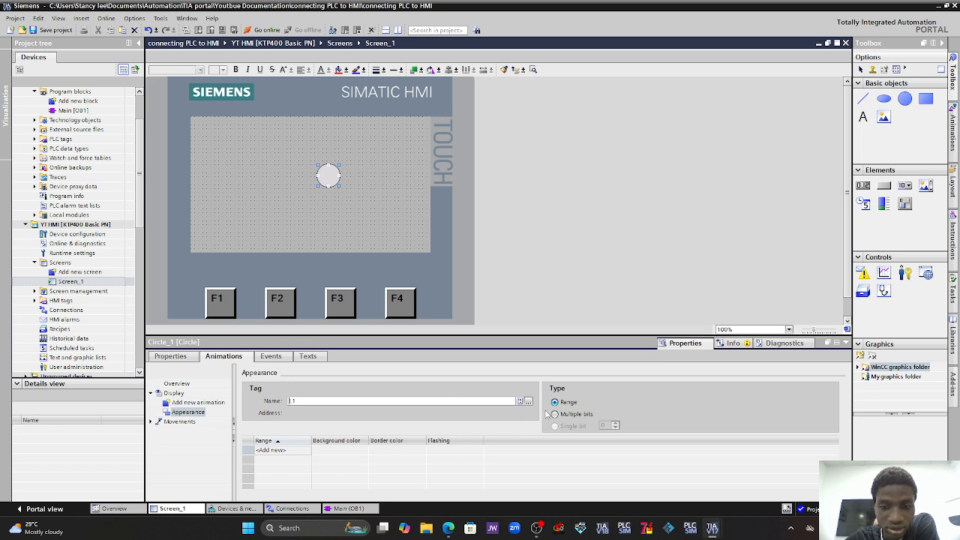
Add ranges 0 and 1 to the circle's Appearance animation and set the background of range 0 to green (0, 255, 0).
double_click(286, 451)
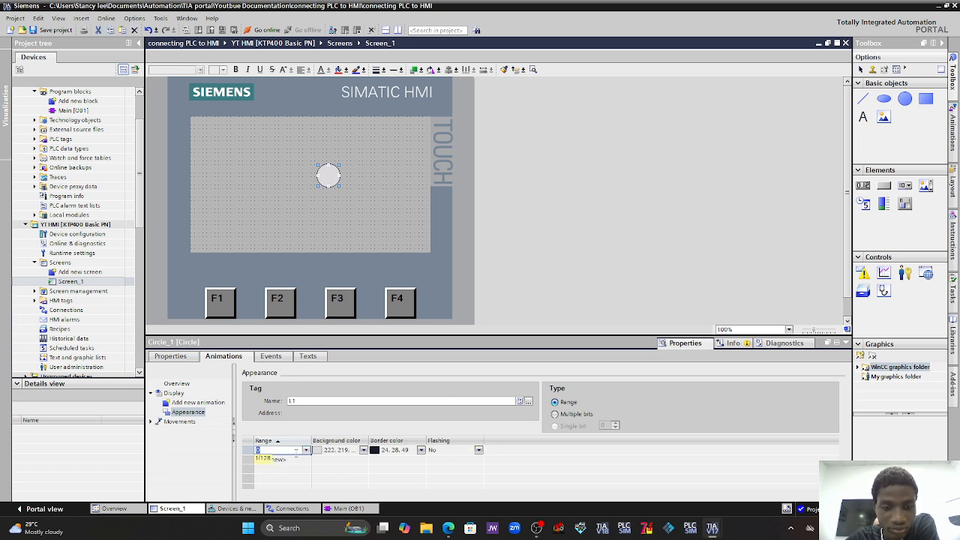
double_click(296, 460)
key("Return")
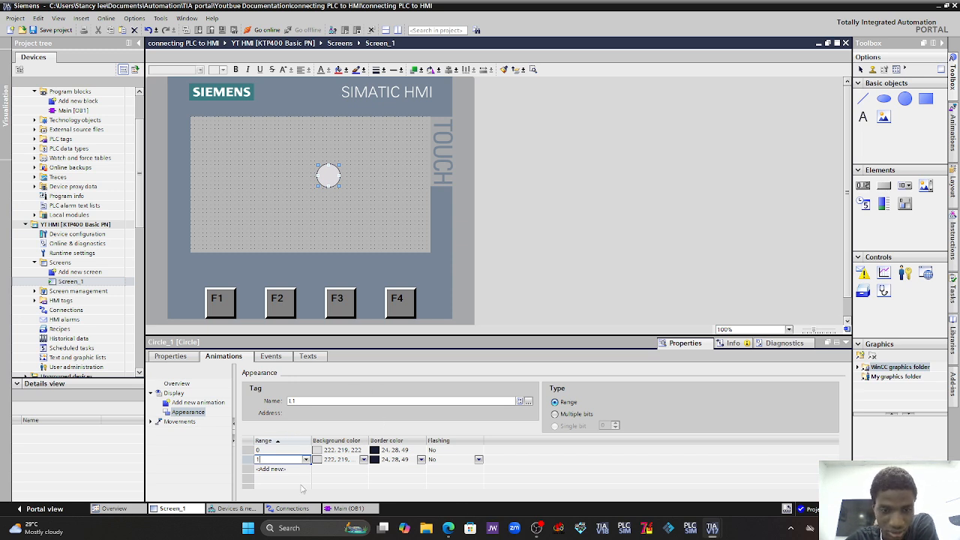
left_click(360, 450)
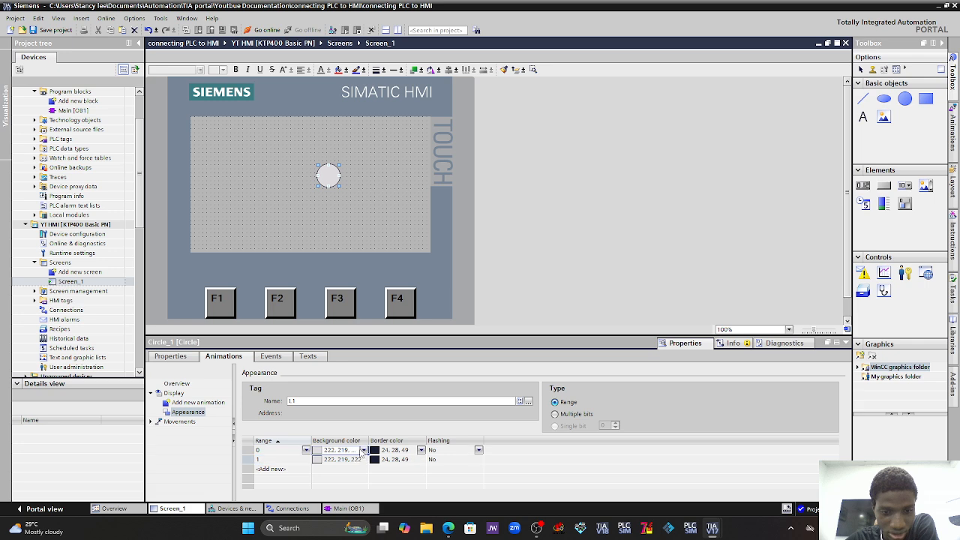
left_click(363, 450)
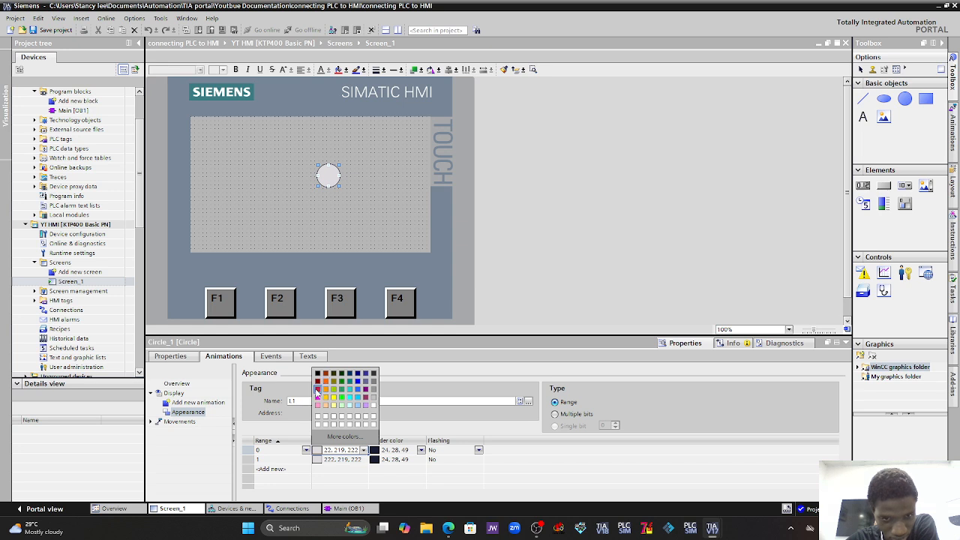
left_click(342, 396)
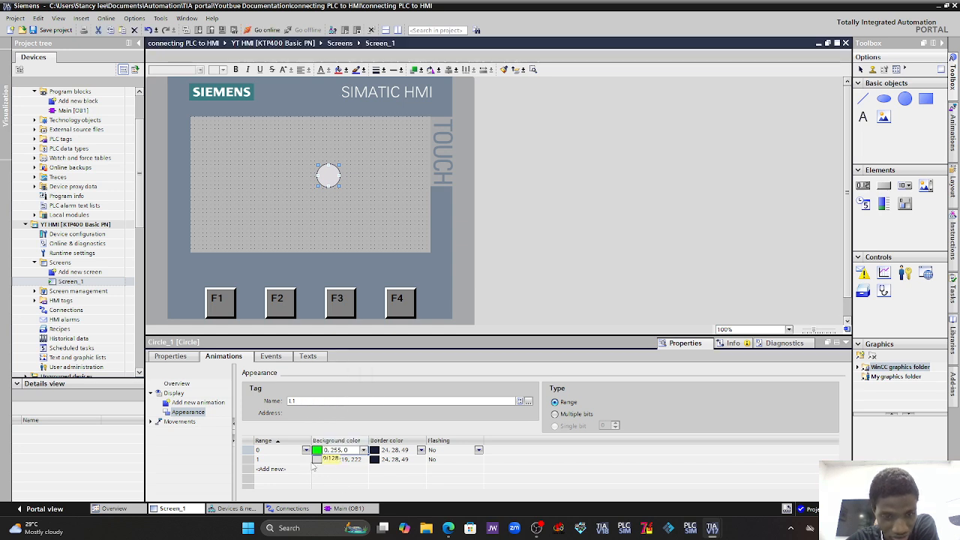
Set the background of range 1 to red (255, 0, 0) and its flashing to Yes.
left_click(364, 460)
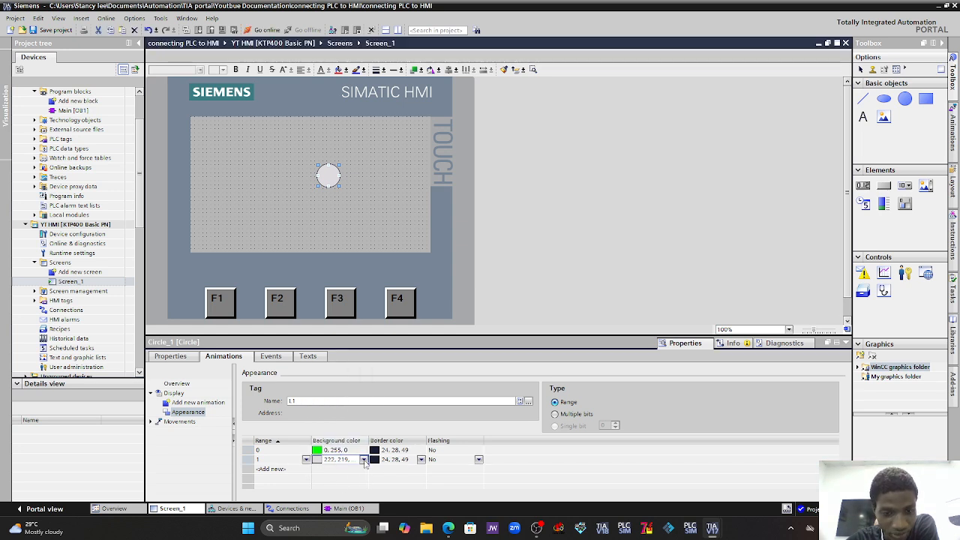
left_click(364, 460)
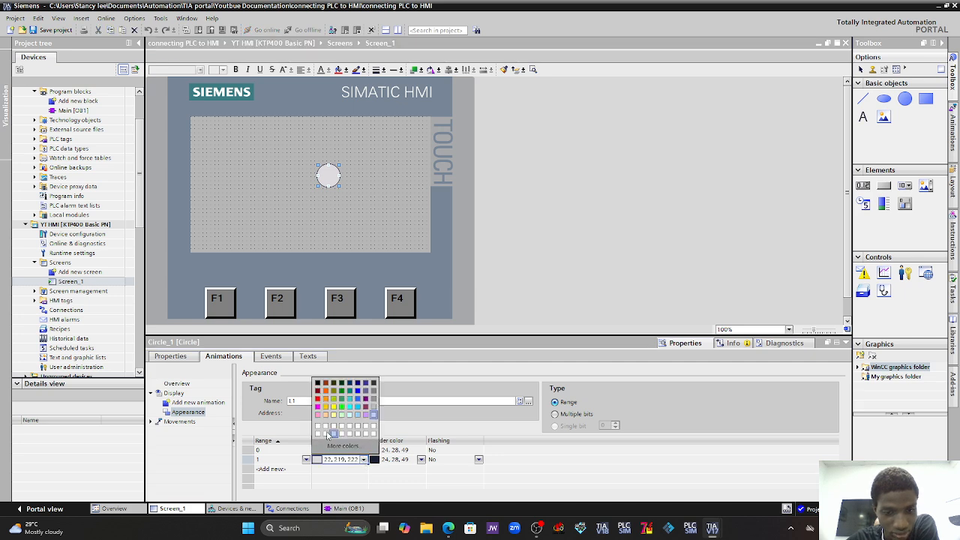
left_click(367, 431)
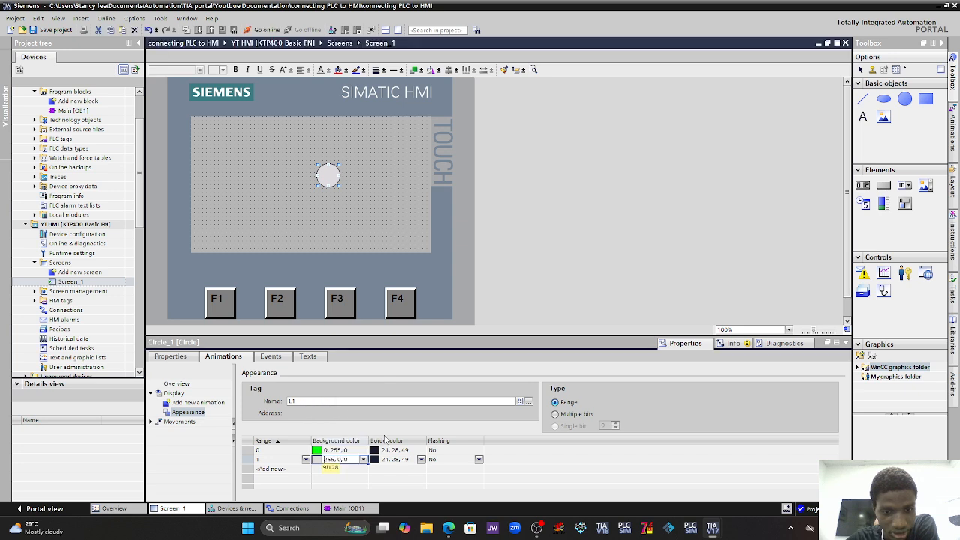
left_click(478, 460)
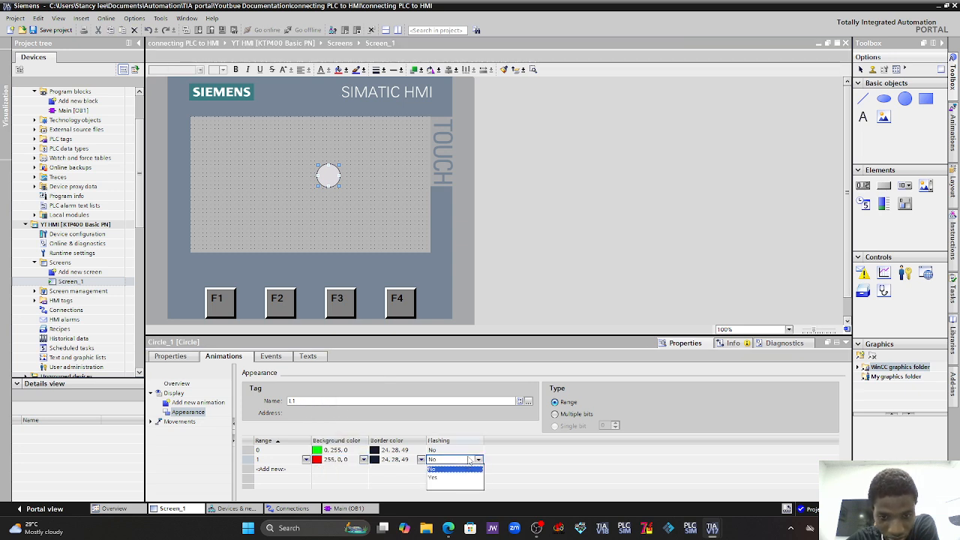
left_click(453, 479)
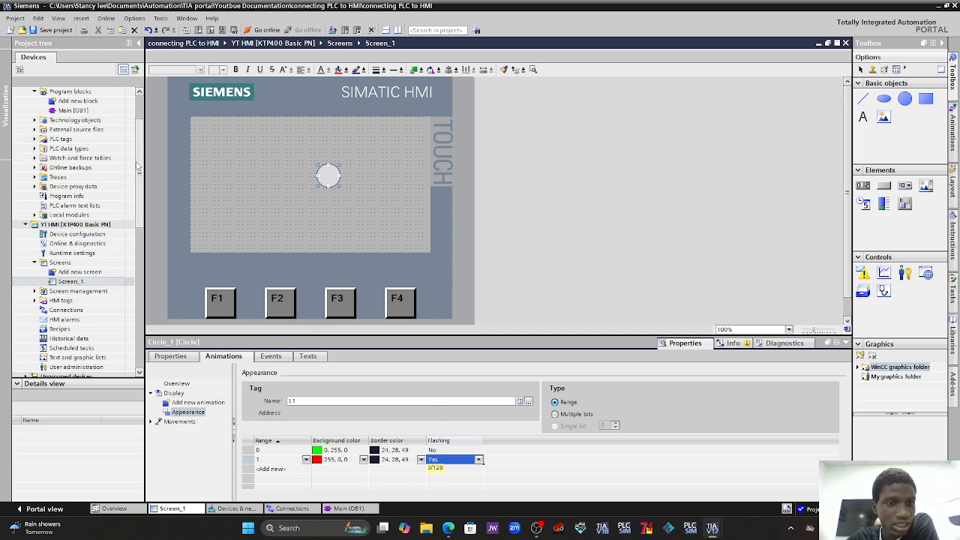
Open Main [OB1] of PLC_1 and start the PLC simulation, accepting simulation support and the disabling of other online interfaces.
scroll(97, 159, "up", 2)
left_click(61, 167)
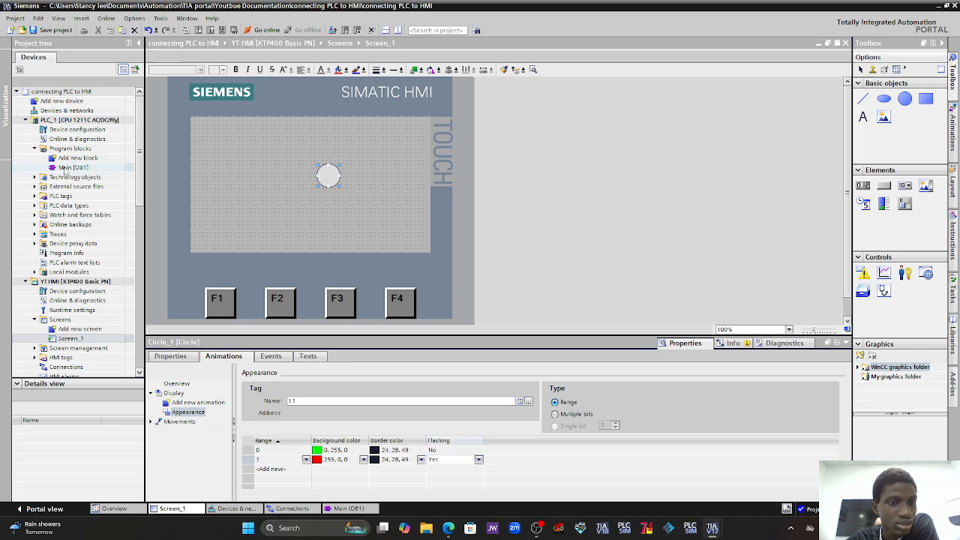
double_click(91, 169)
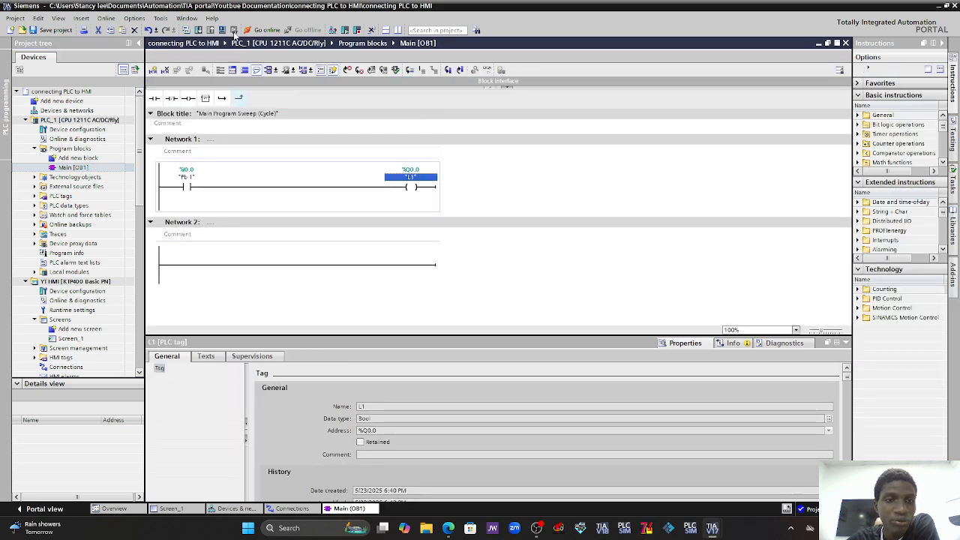
left_click(223, 30)
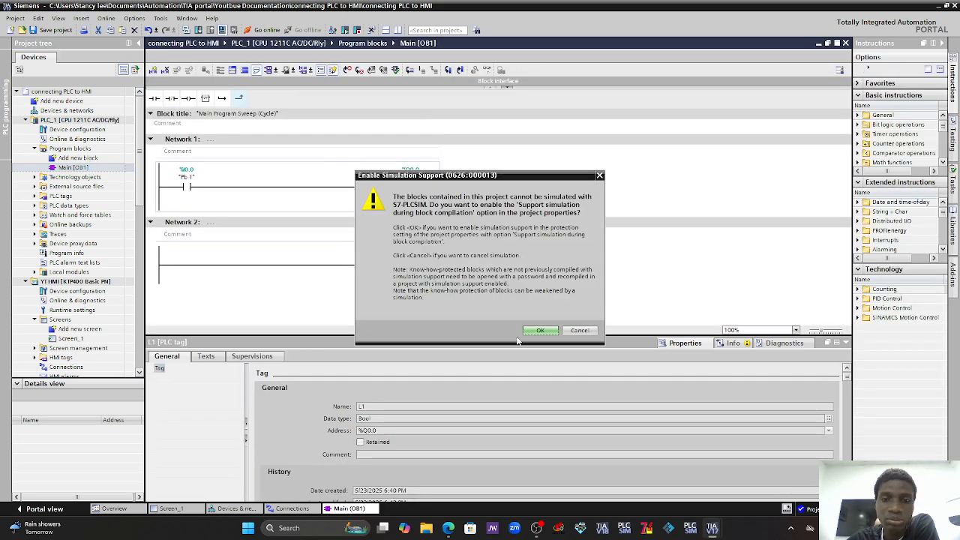
left_click(540, 330)
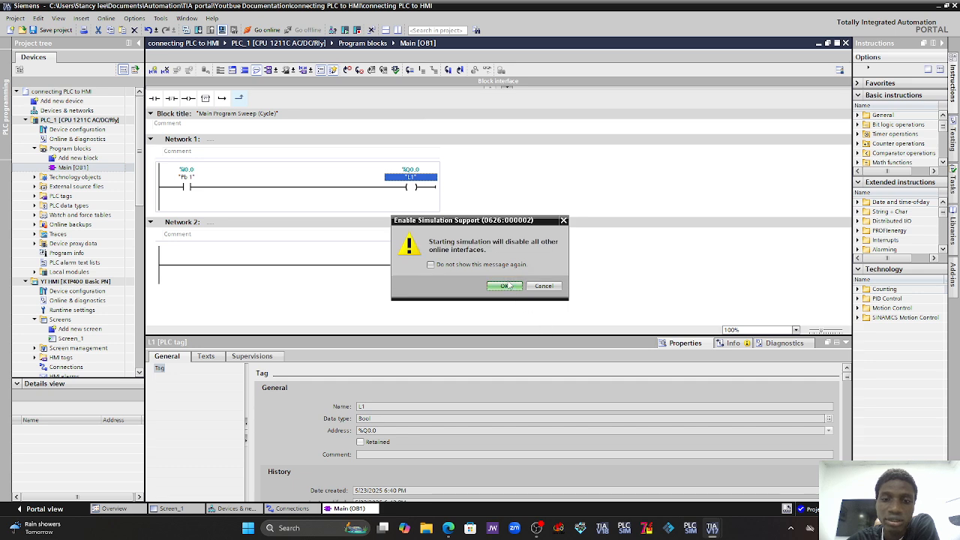
left_click(511, 285)
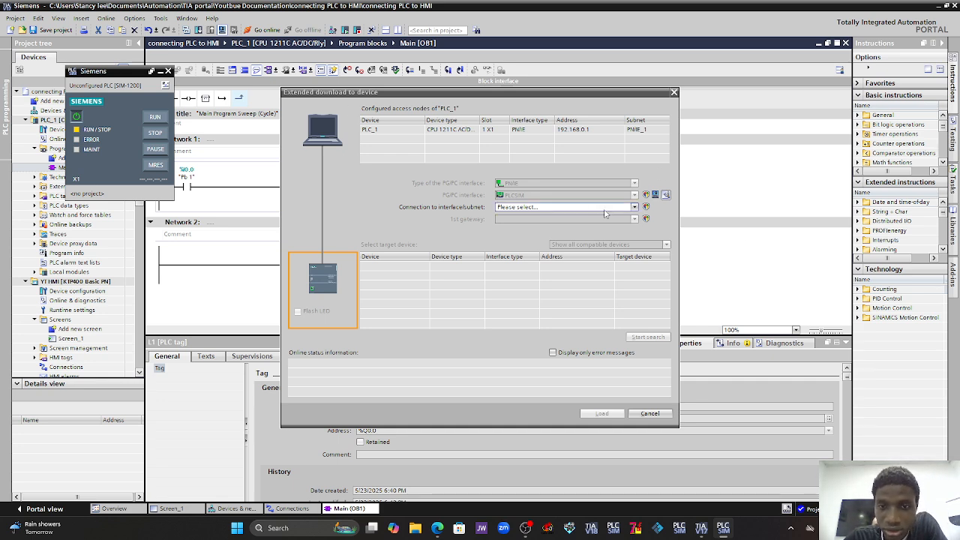
Search for the simulated CPU over subnet PN/IE_1, begin loading to it and accept the device as trusted.
left_click(634, 207)
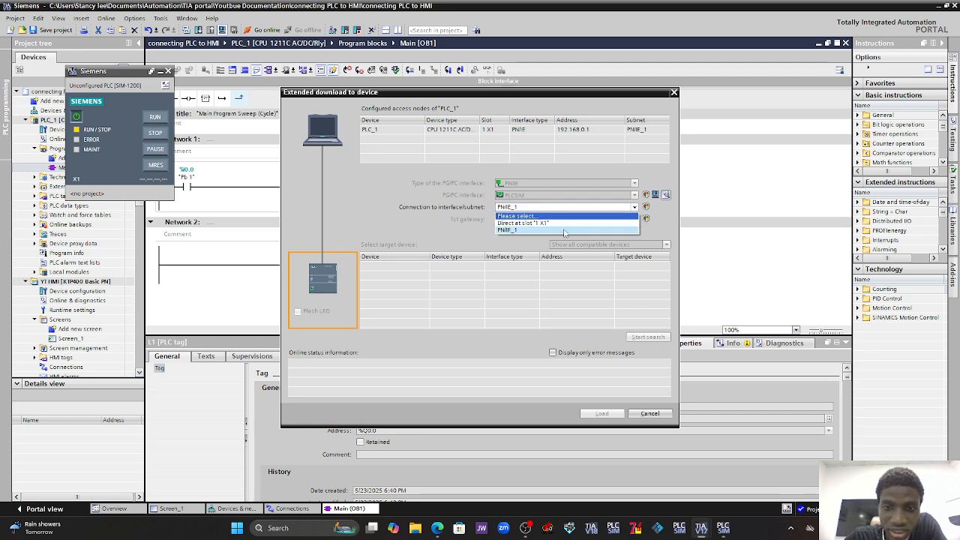
left_click(553, 231)
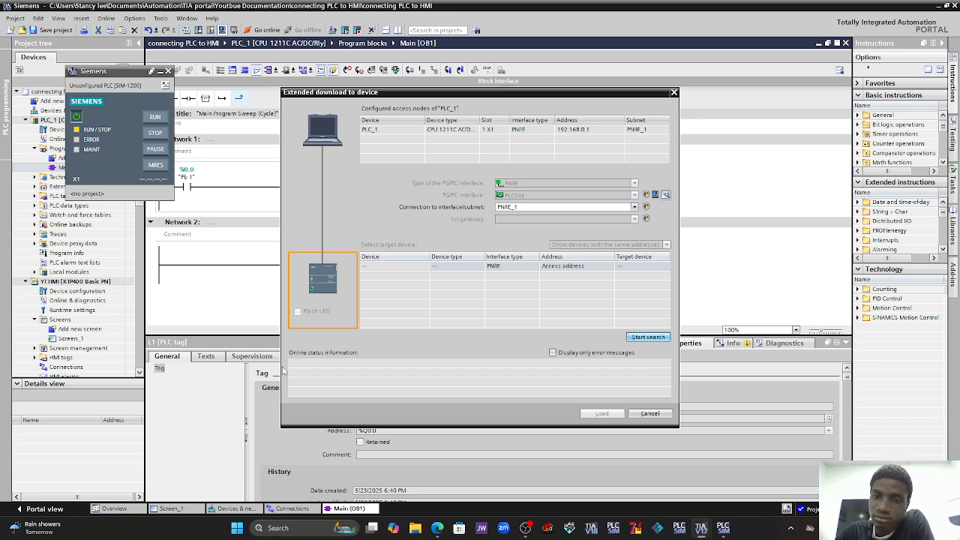
key("Return")
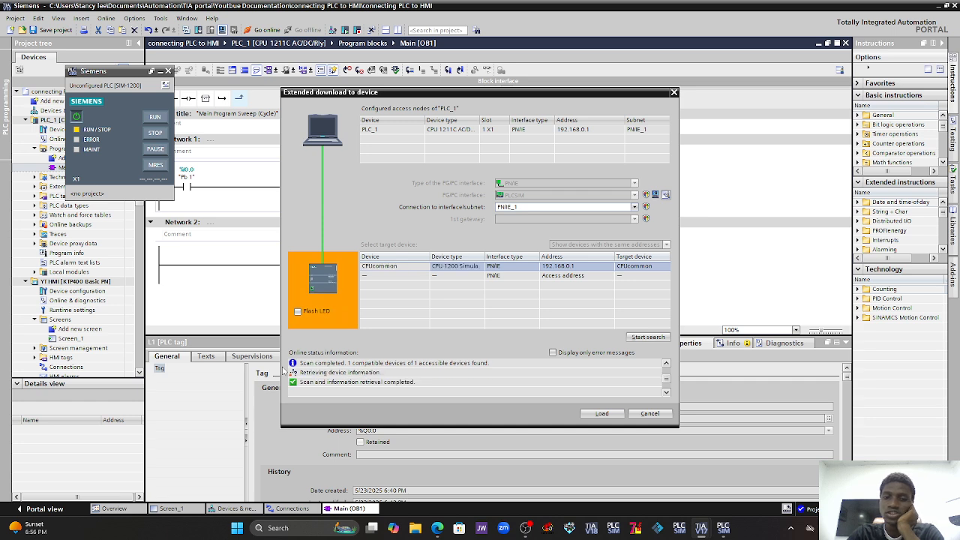
left_click(601, 414)
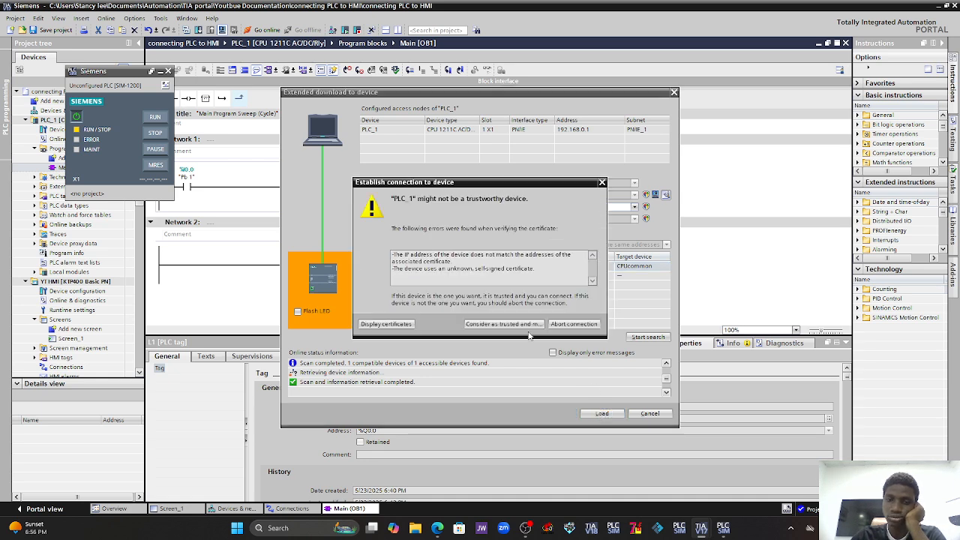
left_click(520, 325)
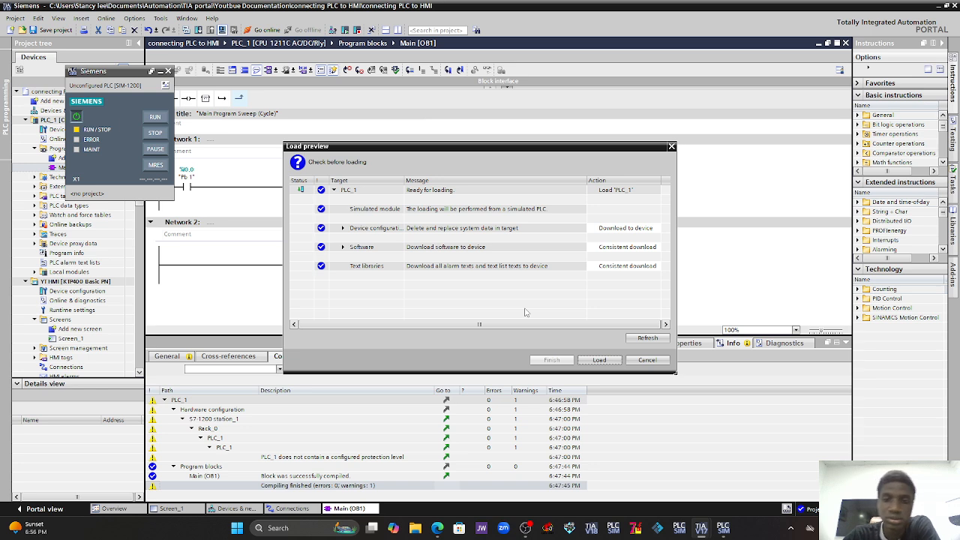
Load PLC_1 into the simulated CPU and finish the download with the Start module action.
left_click(599, 360)
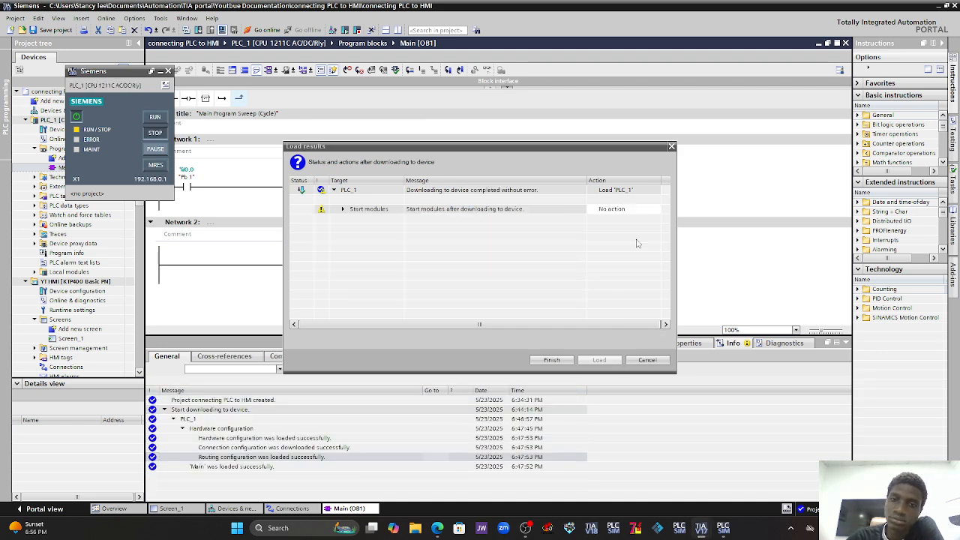
left_click(636, 212)
left_click(636, 212)
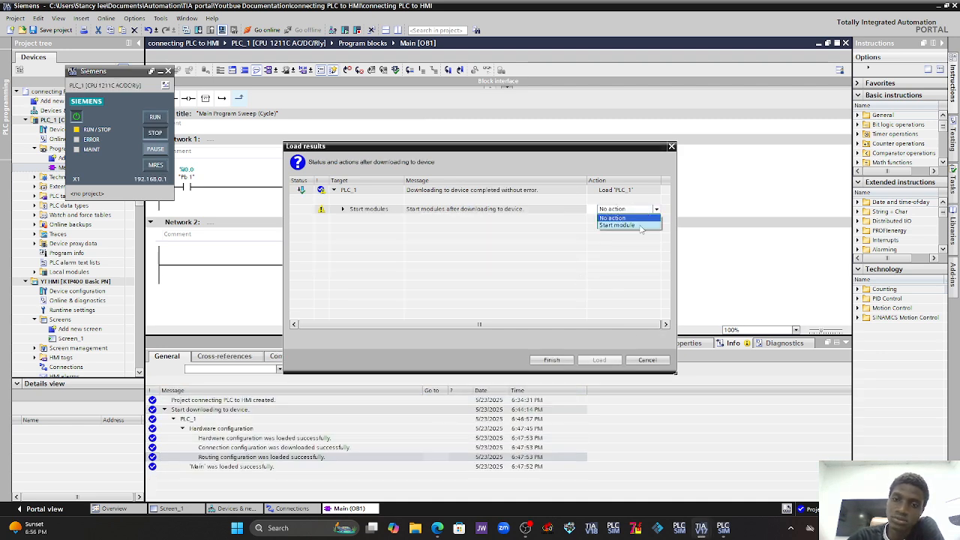
left_click(626, 223)
left_click(552, 361)
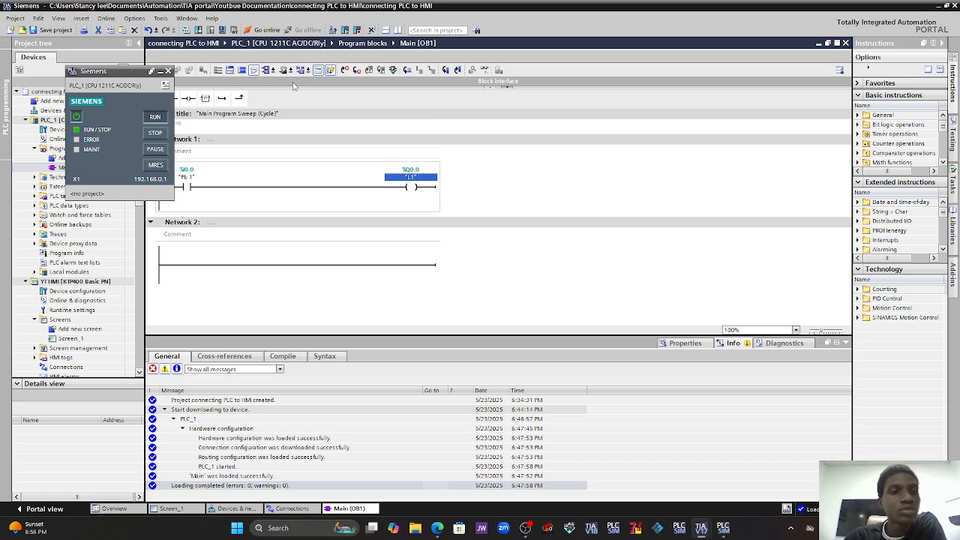
Start the HMI simulation with Screen_1 and arrange the PLC simulator and RT Simulator windows beside the ladder program.
left_click_drag(81, 72, 514, 77)
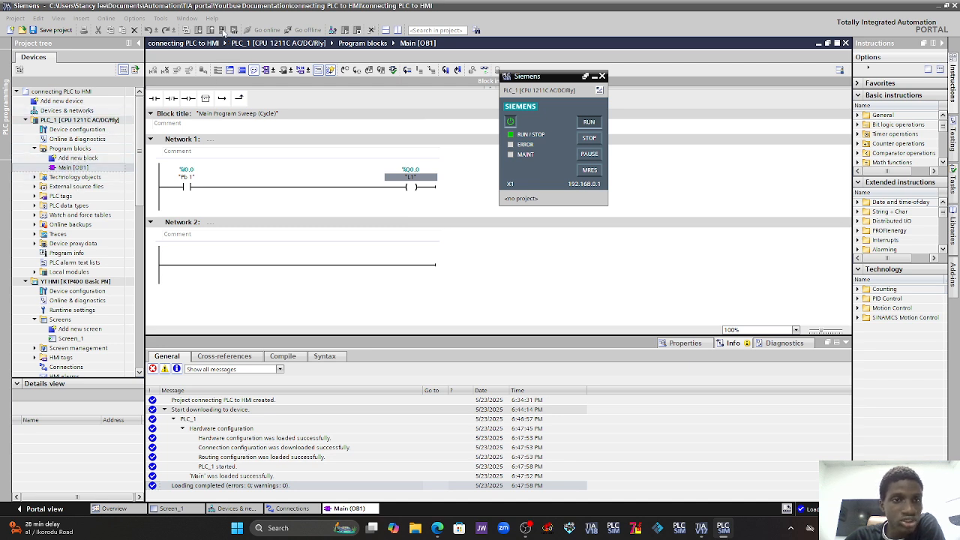
left_click(69, 338)
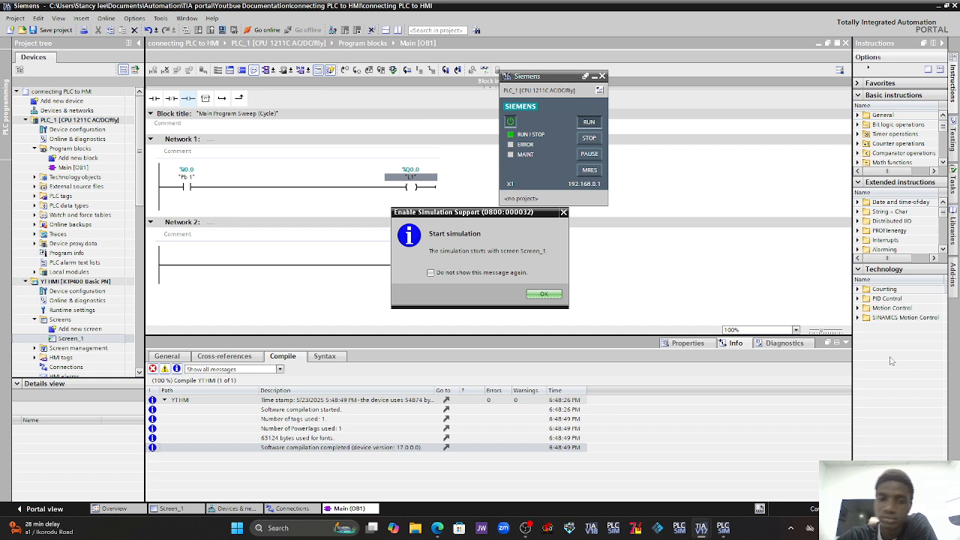
left_click(544, 295)
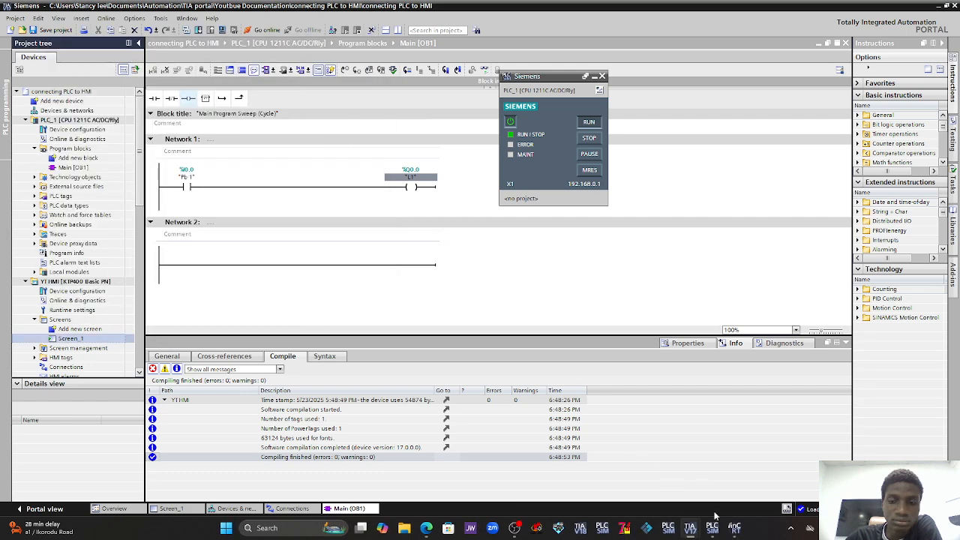
left_click(734, 528)
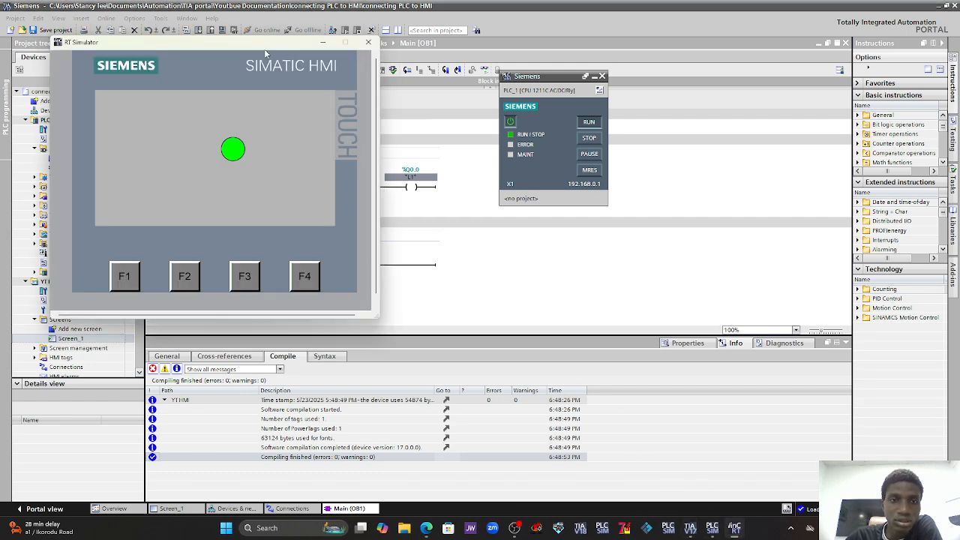
left_click_drag(264, 48, 806, 65)
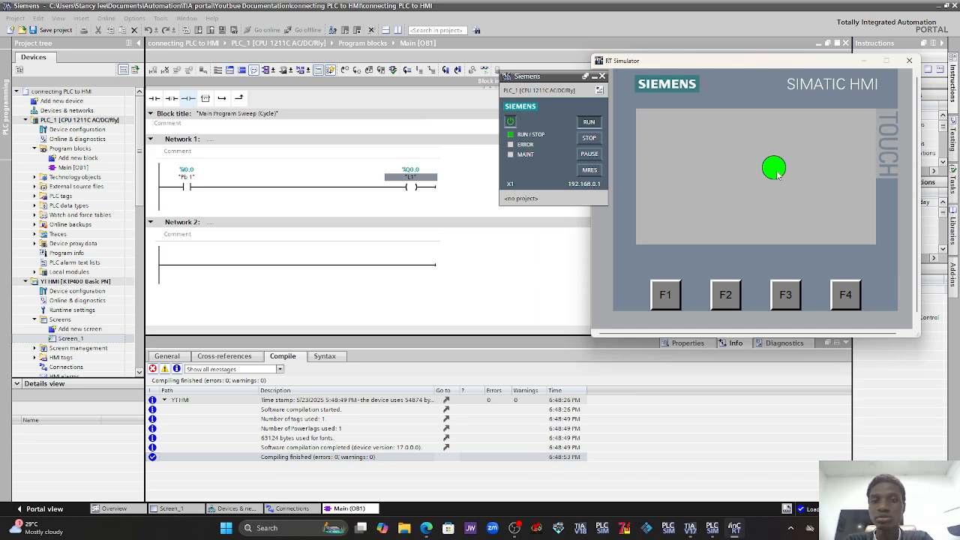
right_click(731, 64)
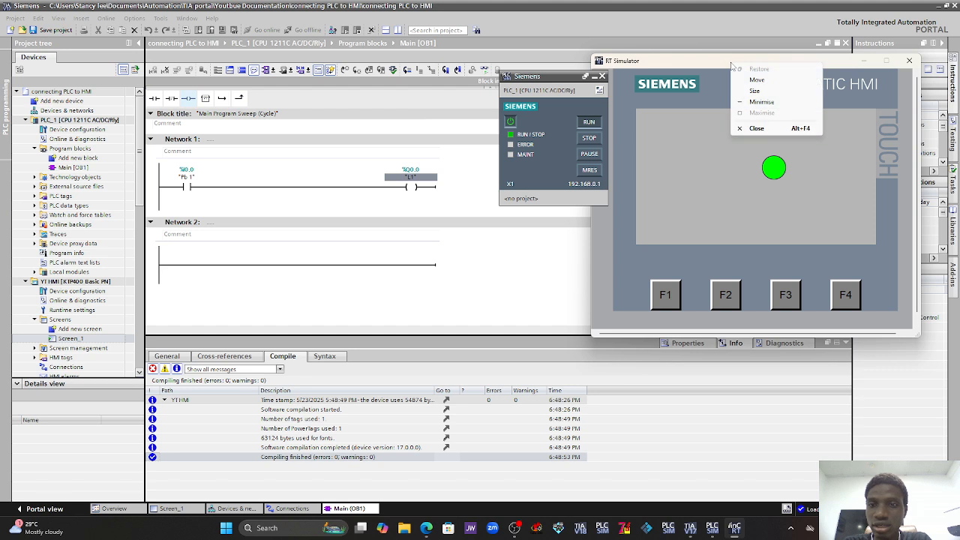
left_click(691, 65)
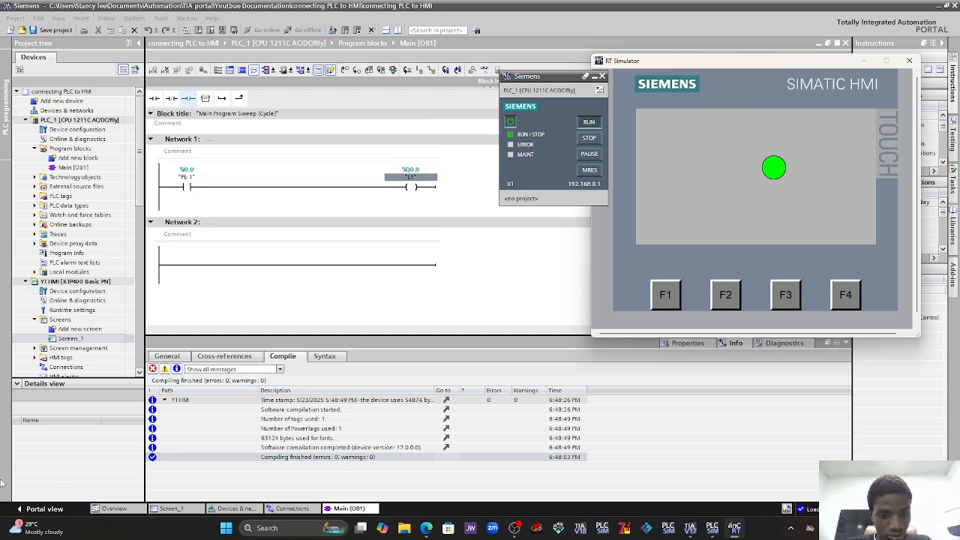
Compare the circle's Appearance settings on Screen_1 with the RT Simulator display and return to Main [OB1].
left_click(170, 509)
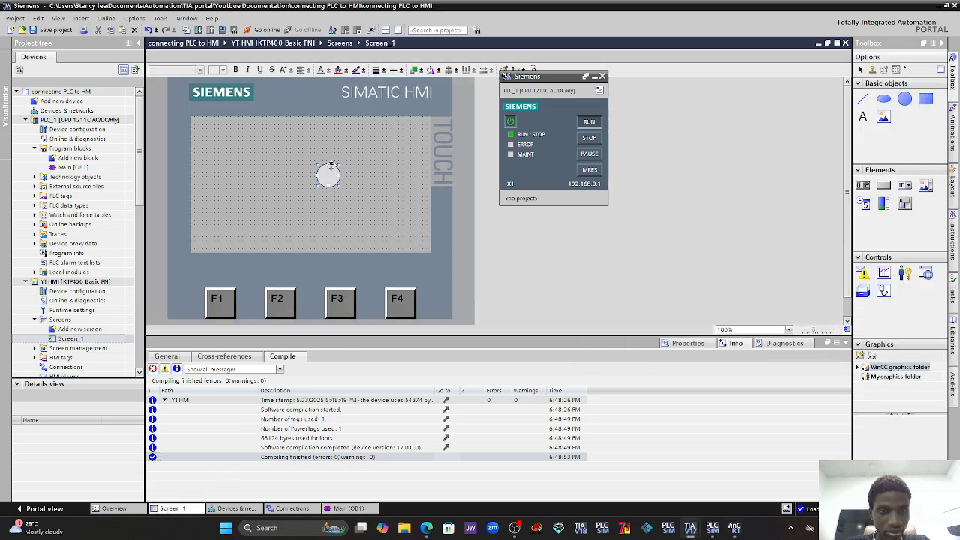
right_click(328, 177)
left_click(354, 268)
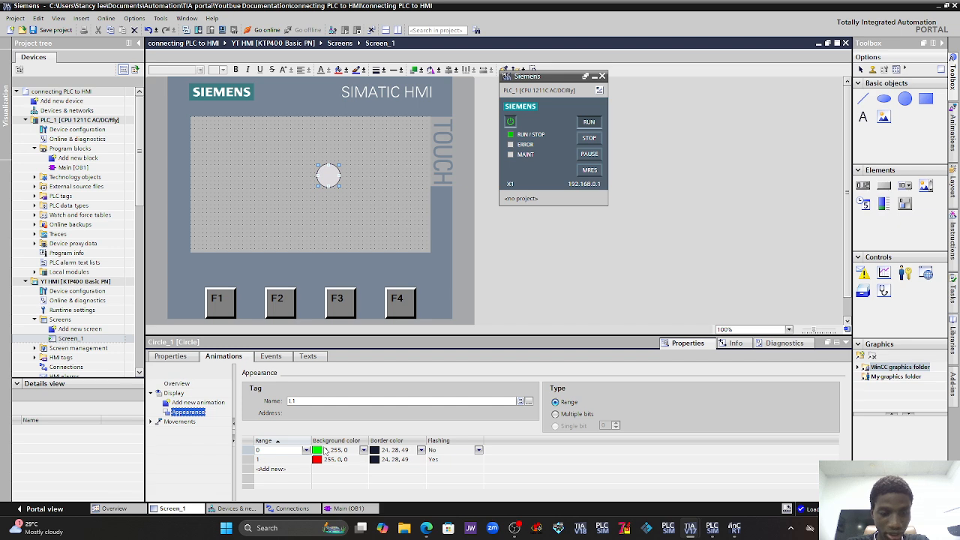
left_click(734, 527)
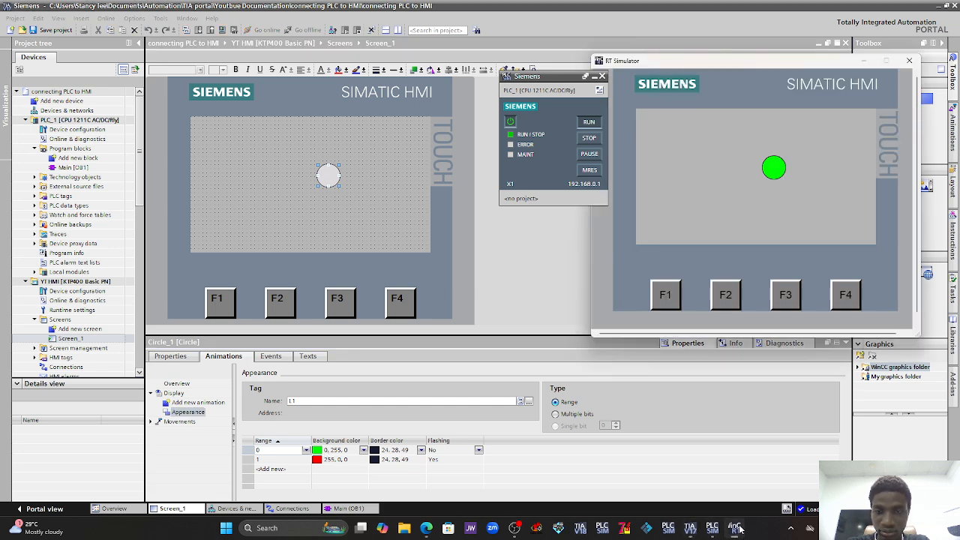
left_click(575, 245)
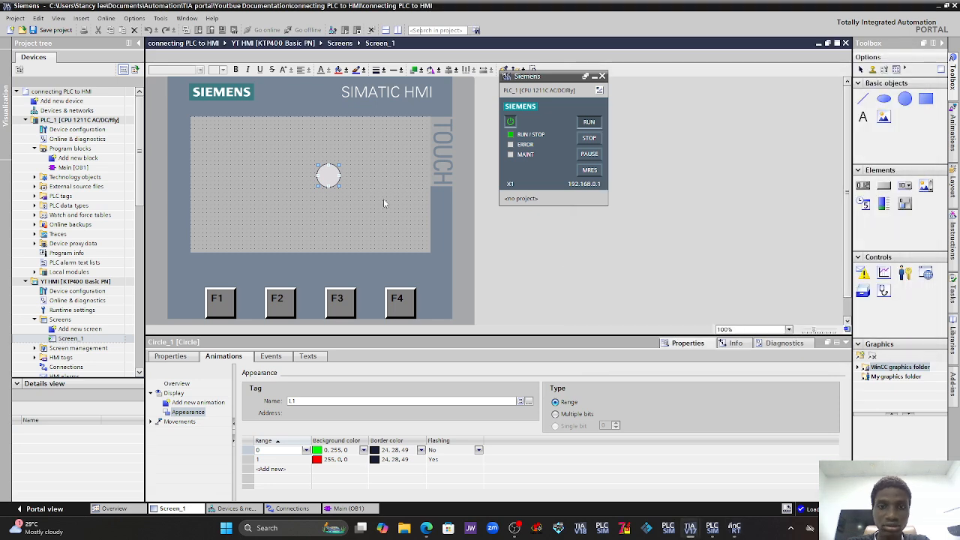
left_click(347, 508)
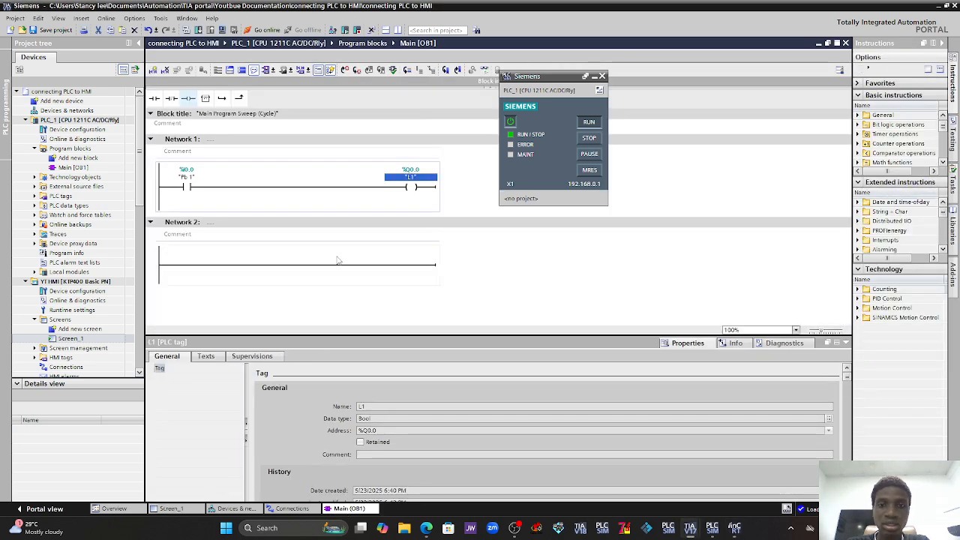
Turn on online monitoring of the ladder program in Main [OB1].
left_click(481, 70)
left_click(503, 305)
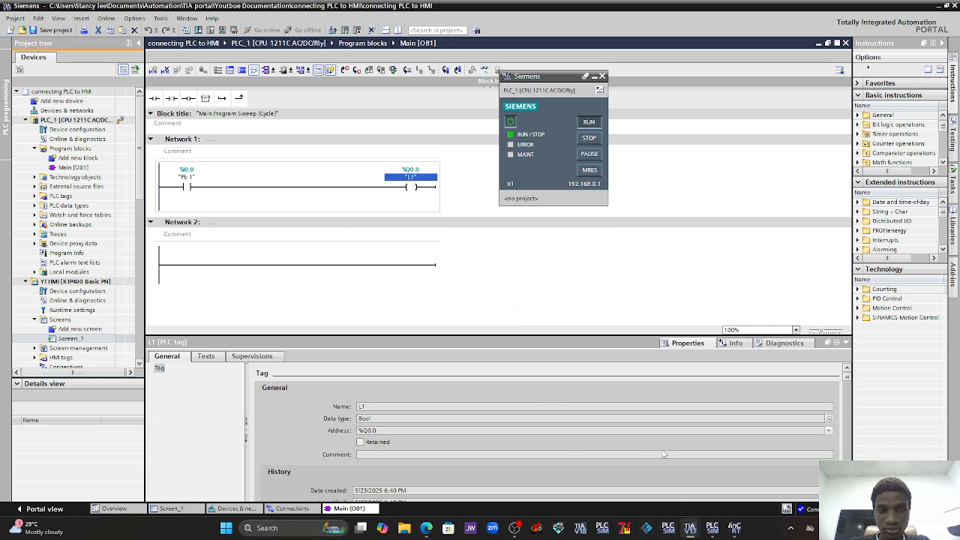
left_click(460, 210)
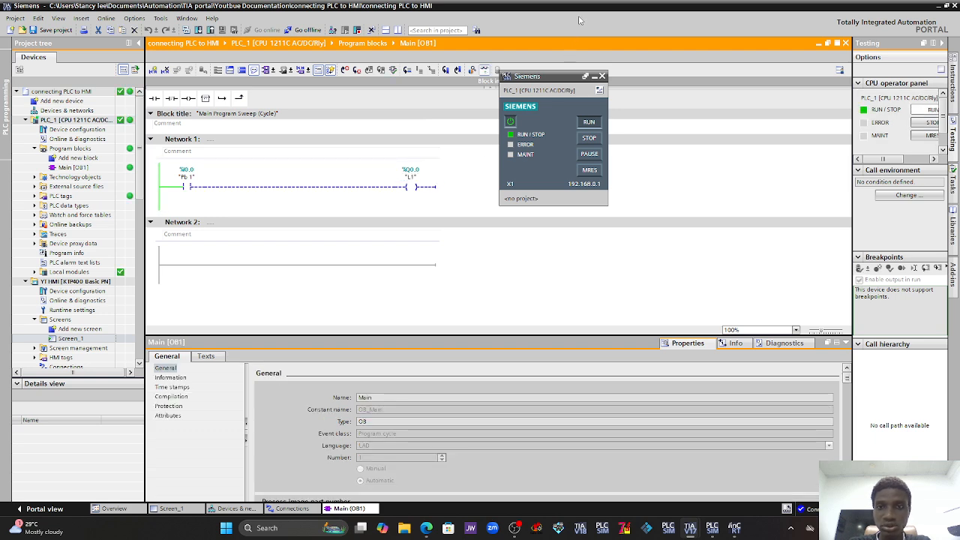
Fit TIA Portal into half of the desktop beside the RT Simulator and collapse the task card so all of Network 1 shows.
key("super+Left")
left_click(760, 253)
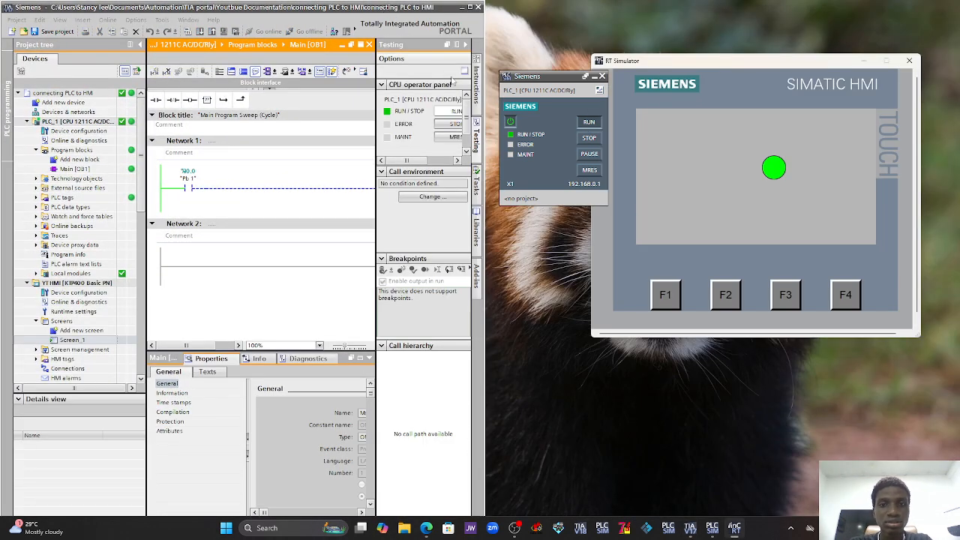
left_click(475, 88)
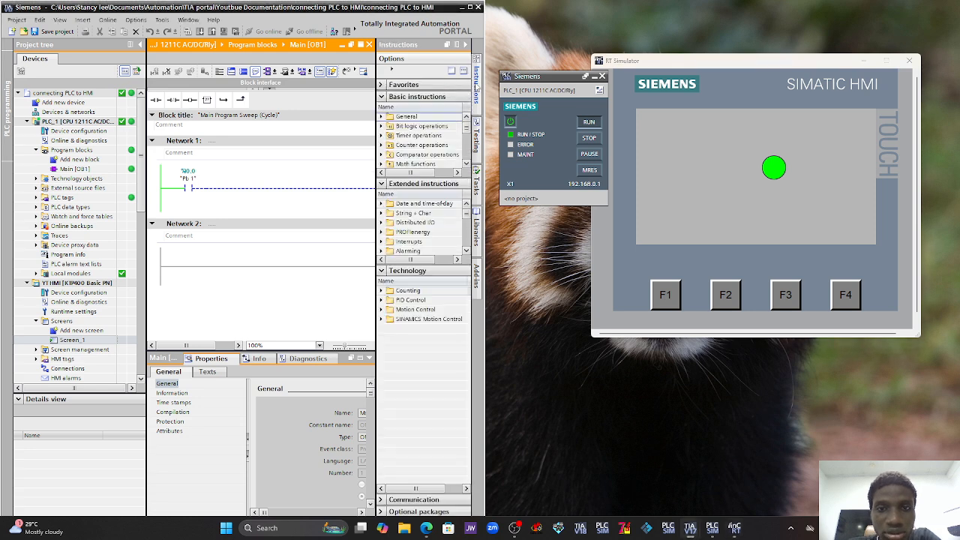
left_click(476, 88)
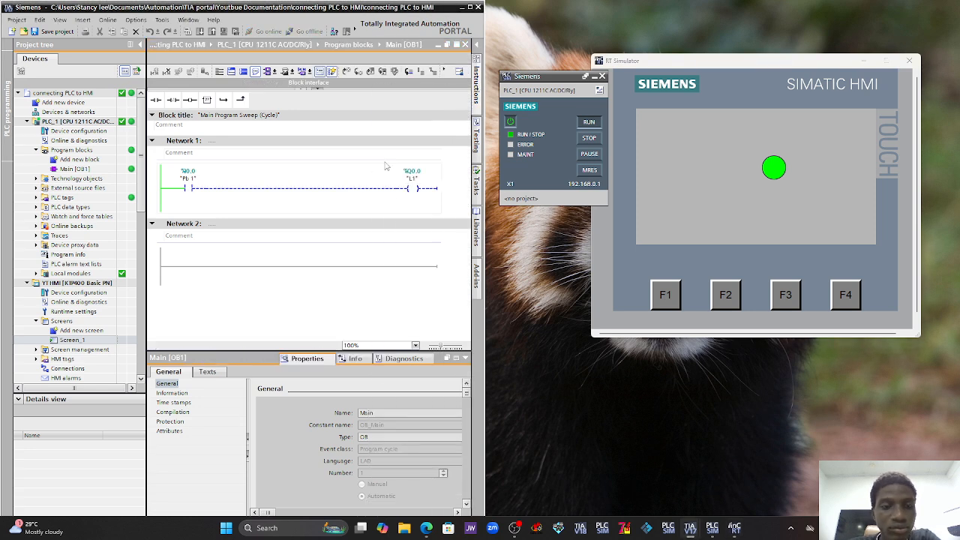
Try to modify the Pb 1 contact in Network 1 to 1.
right_click(193, 188)
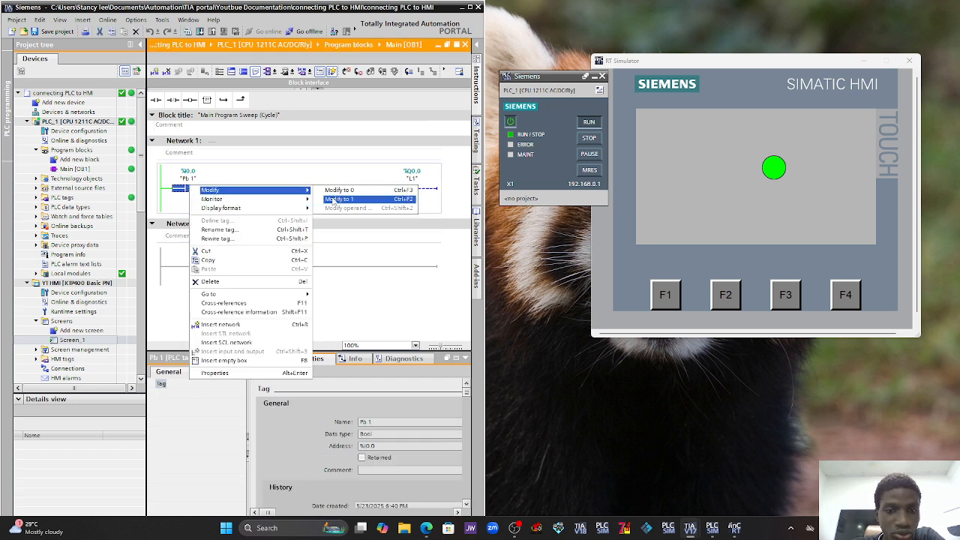
left_click(334, 200)
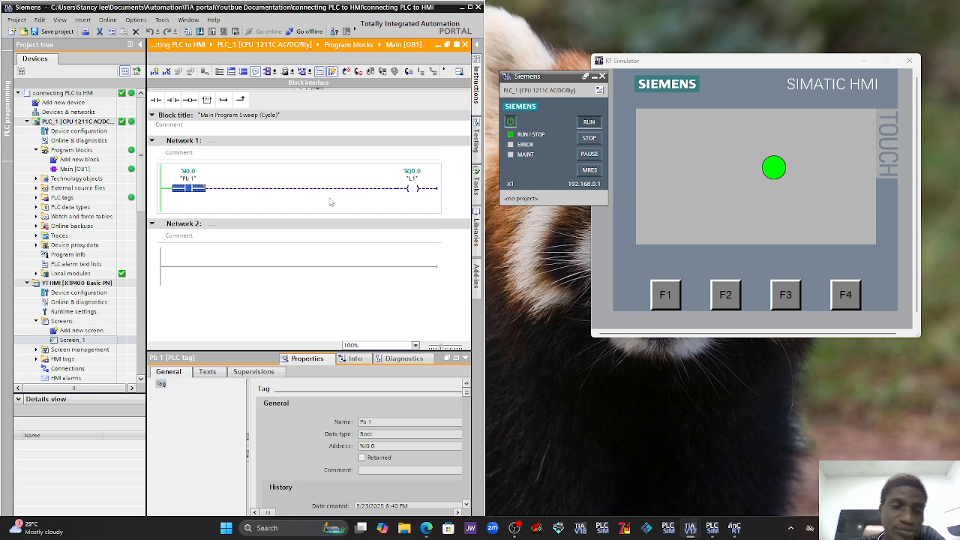
left_click(296, 210)
left_click(182, 188)
right_click(190, 189)
mouse_move(255, 196)
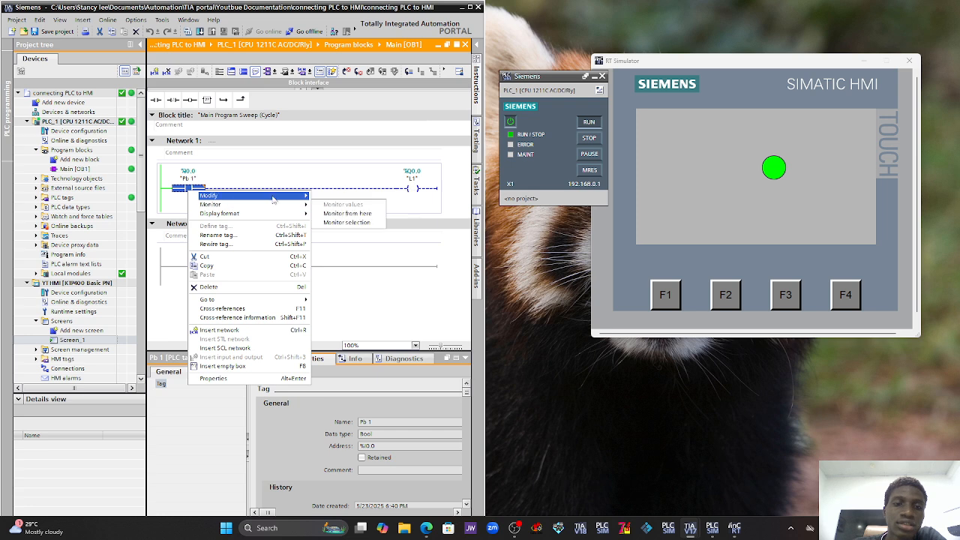
left_click(330, 208)
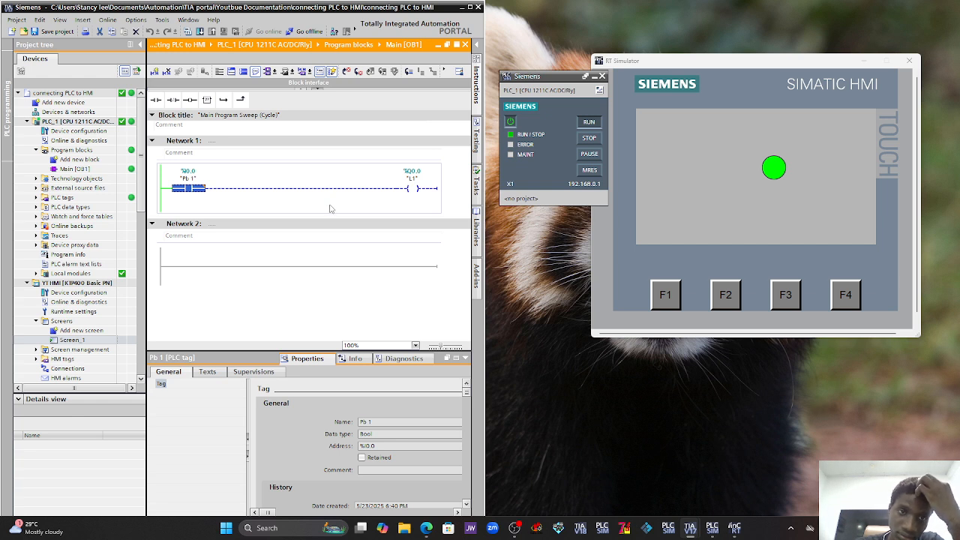
right_click(182, 191)
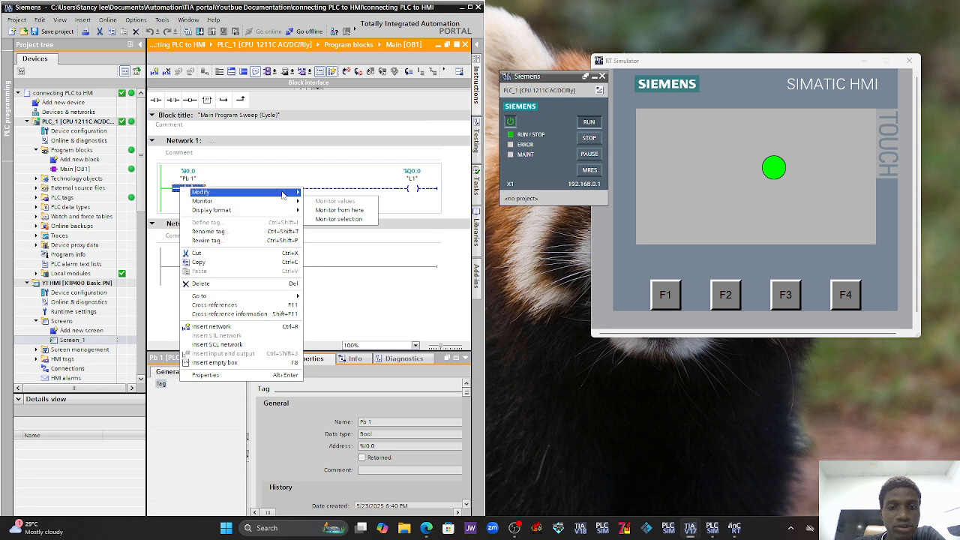
left_click(330, 201)
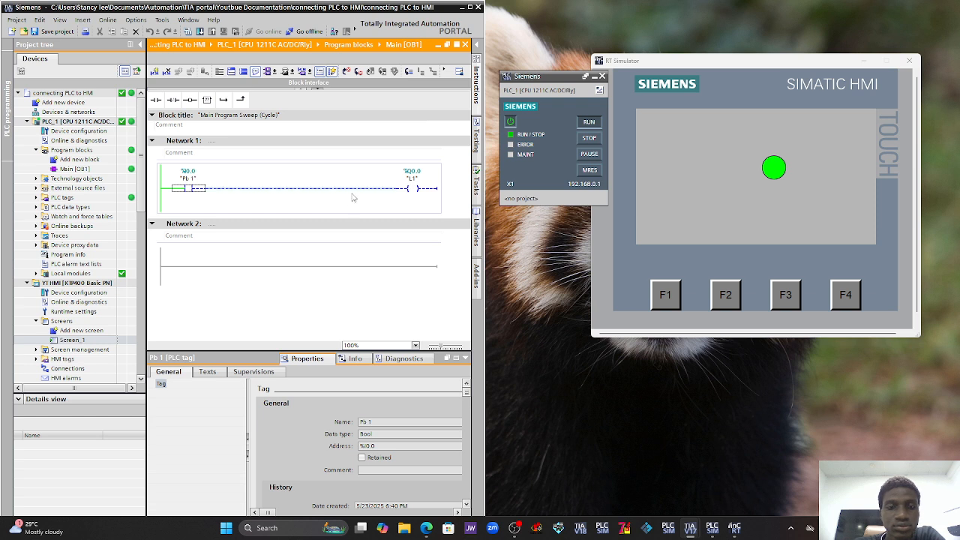
Switch the PLC simulator to its project view and retry modifying the Pb 1 contact to 1.
left_click(599, 91)
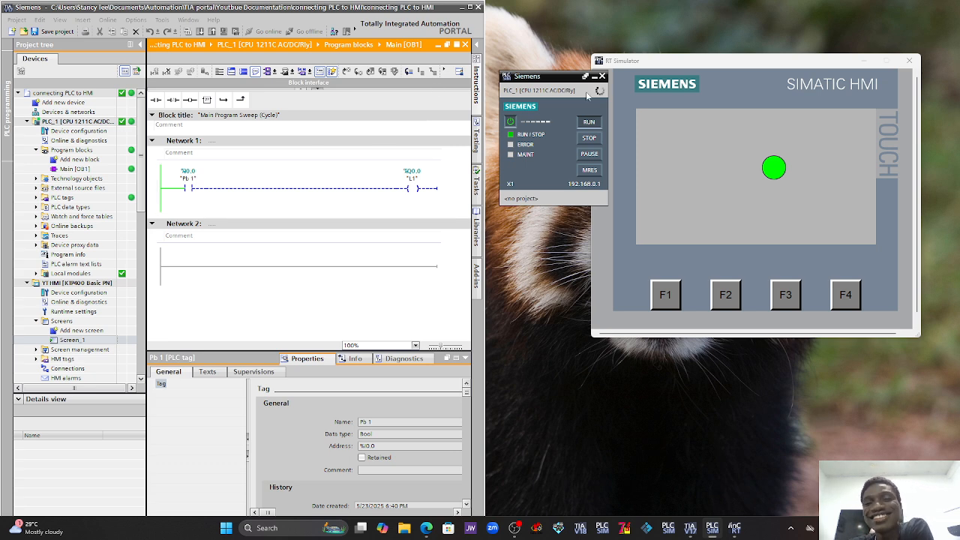
left_click(188, 190)
right_click(185, 198)
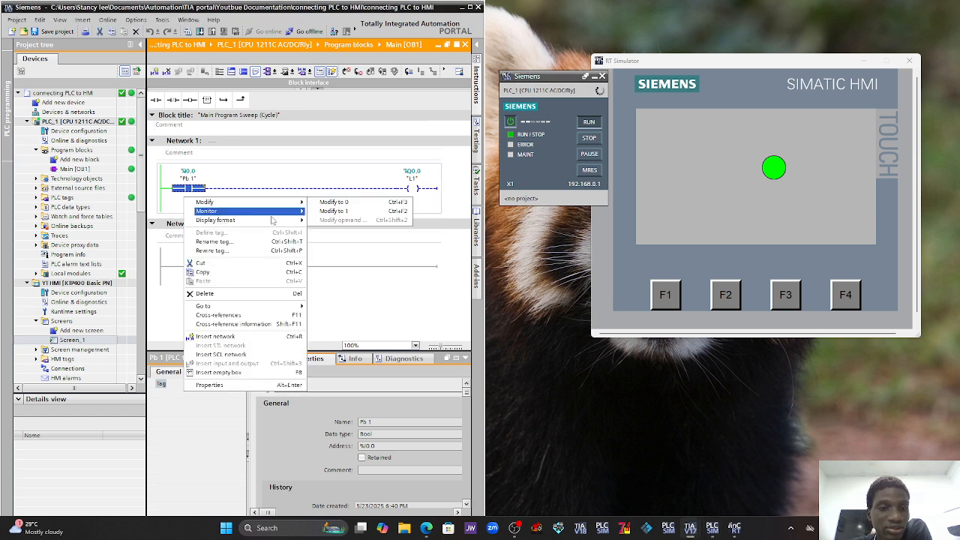
mouse_move(291, 205)
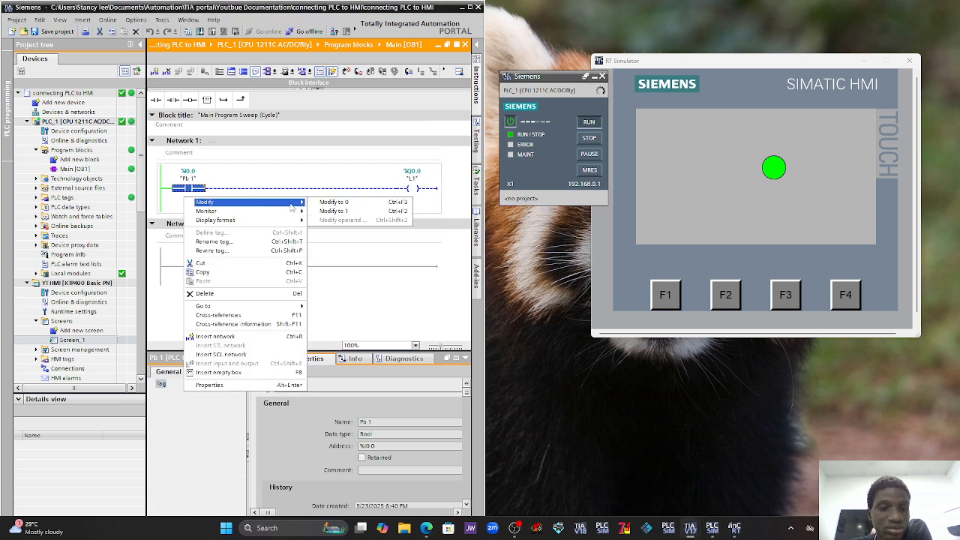
left_click(331, 212)
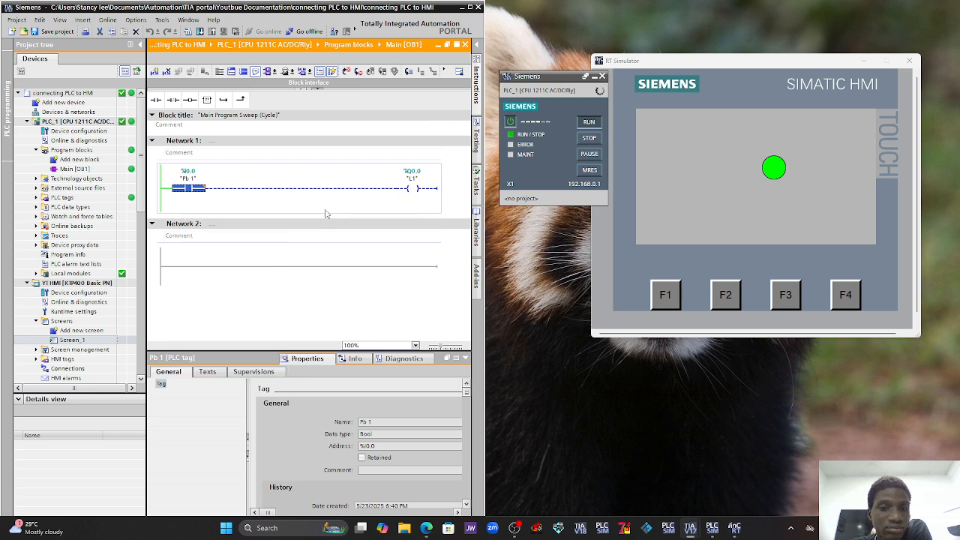
left_click(324, 214)
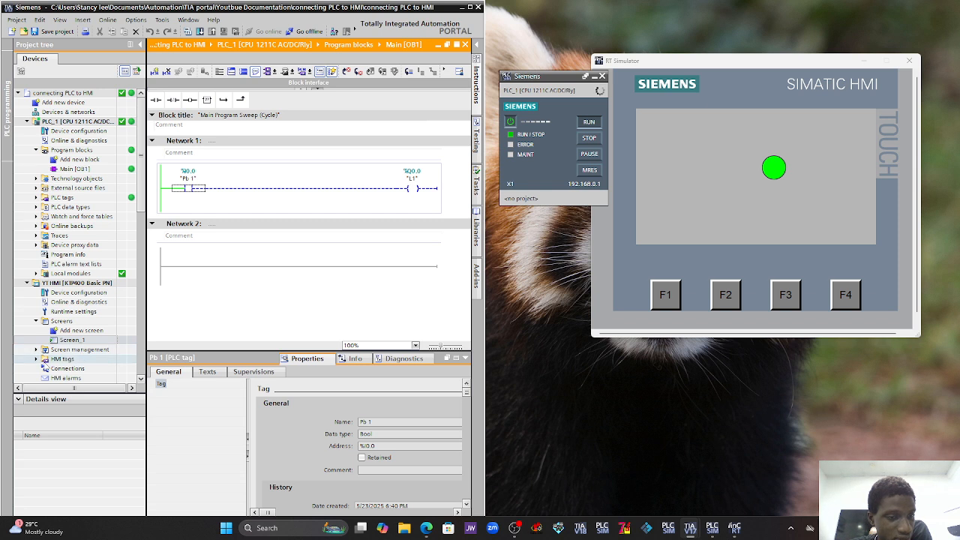
Examine the L1 tag's connection, PLC tag, access mode and acquisition cycle in the HMI's default tag table.
left_click(36, 358)
scroll(82, 330, "down", 2)
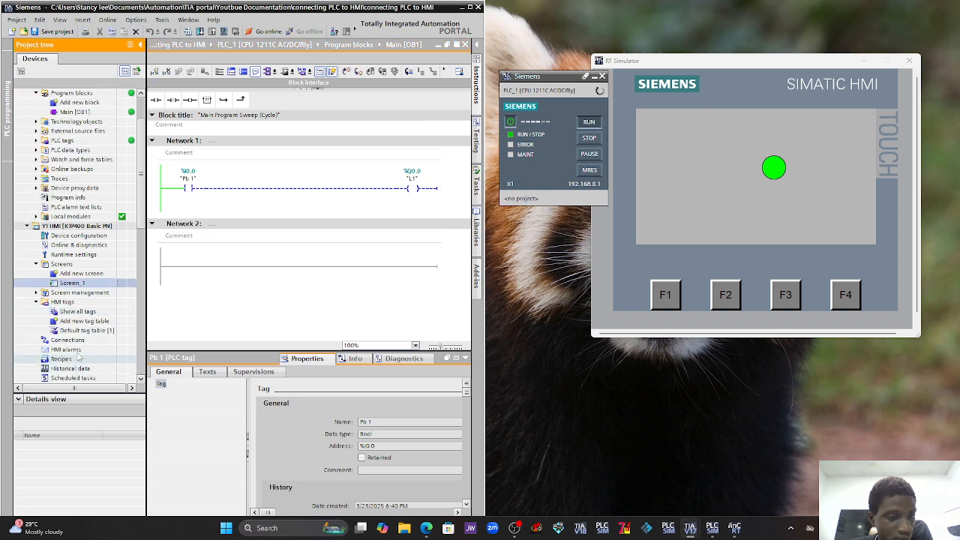
double_click(90, 330)
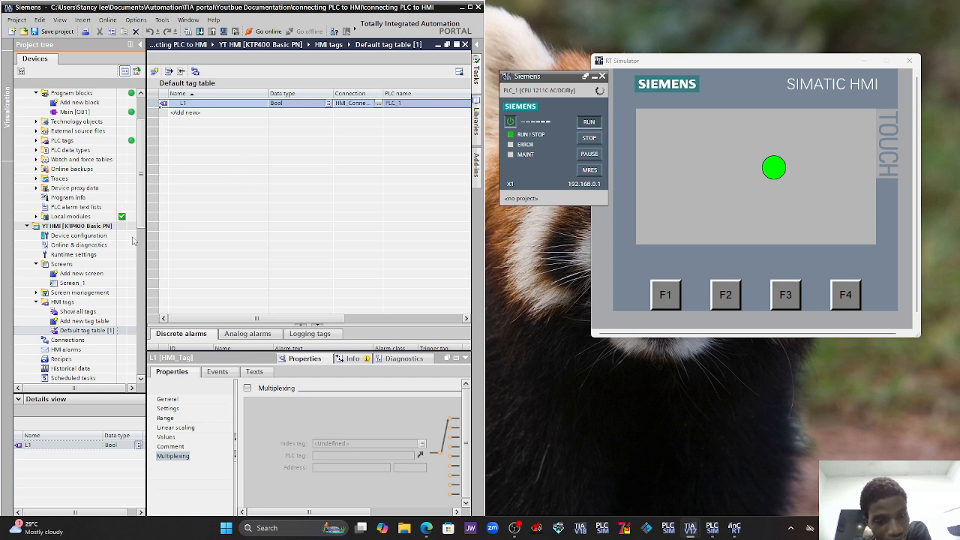
key("ctrl+1")
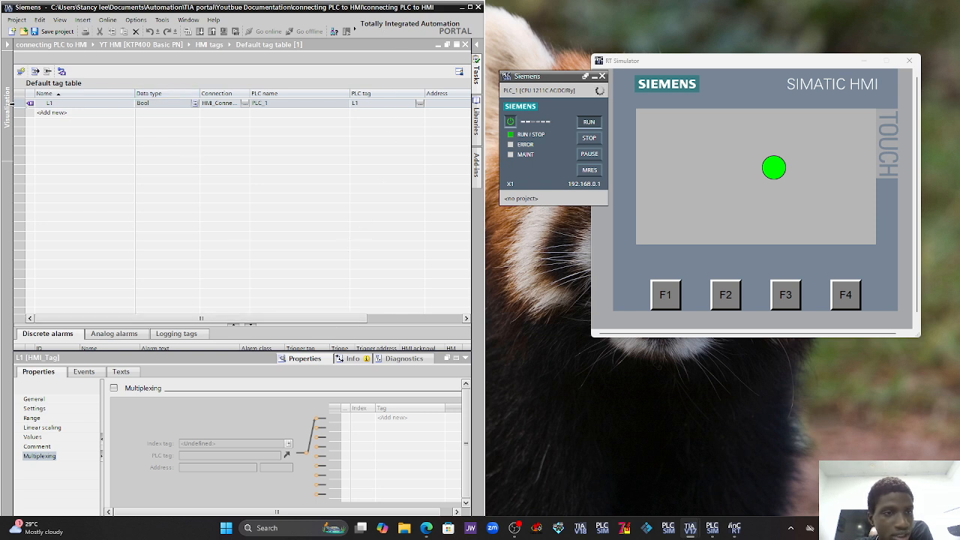
left_click(19, 103)
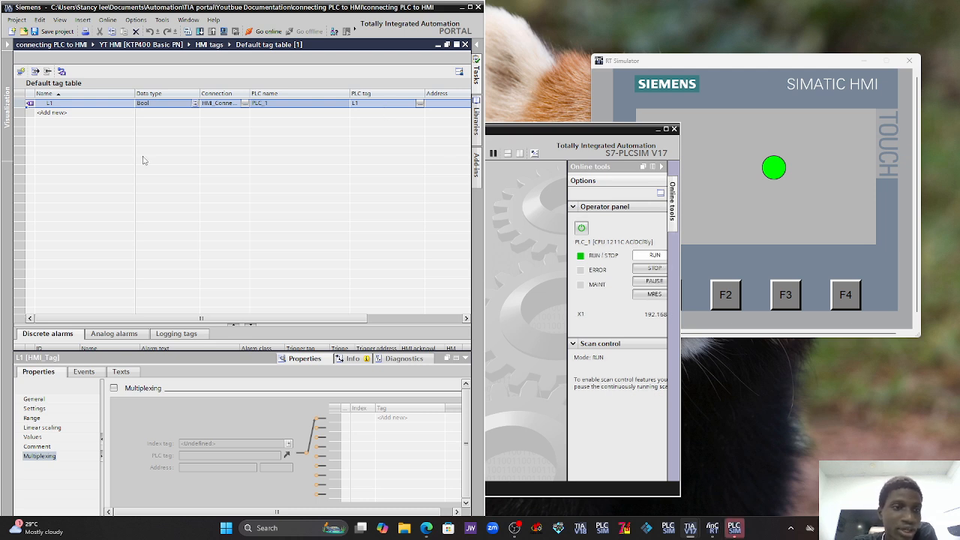
left_click(8, 128)
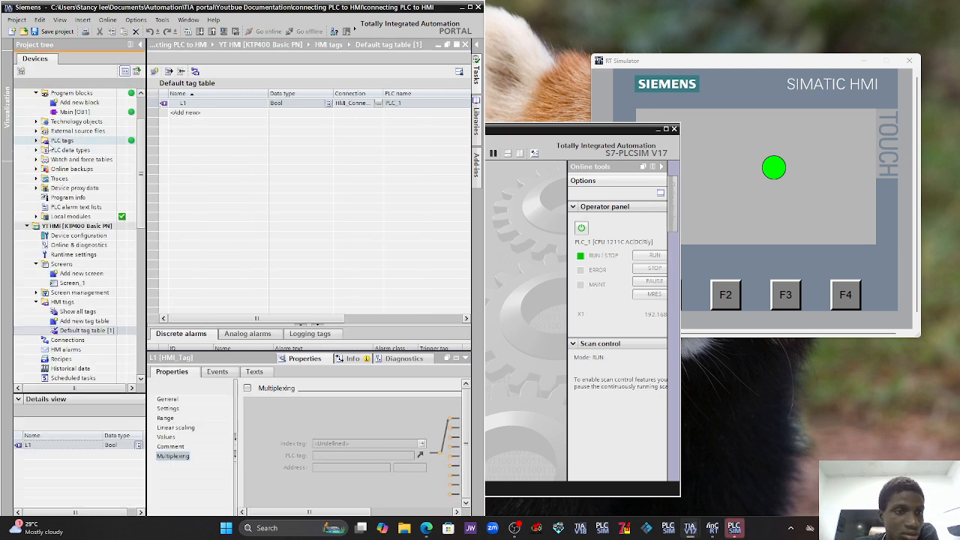
left_click(36, 141)
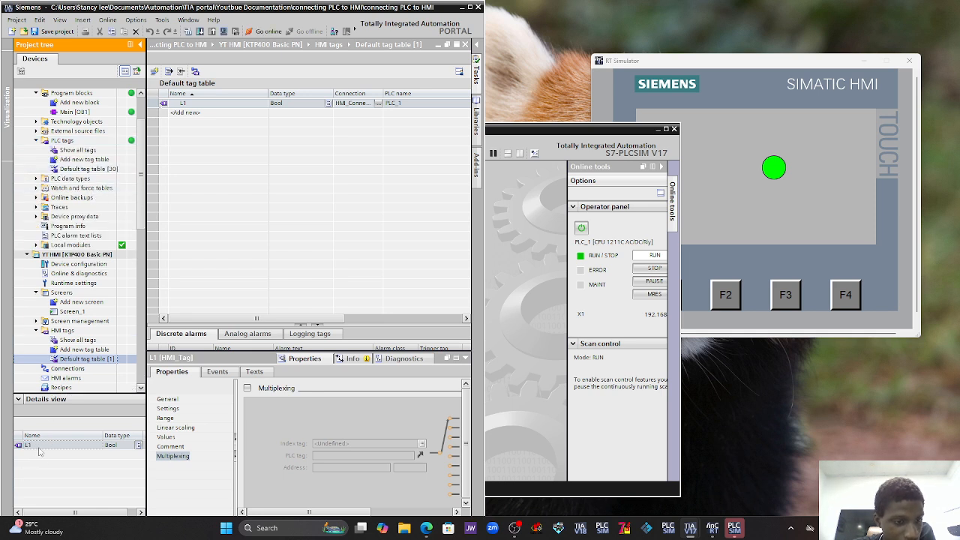
left_click(40, 448)
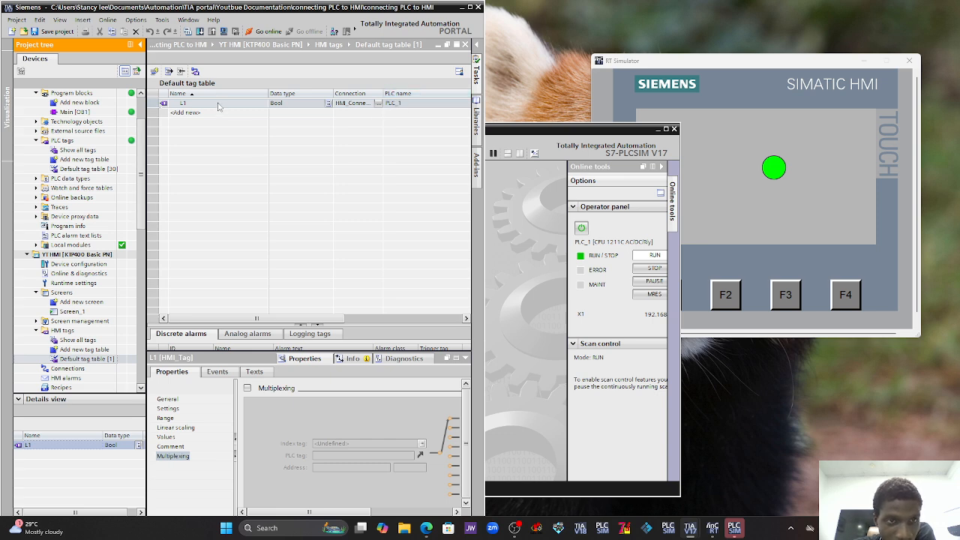
left_click_drag(260, 320, 290, 335)
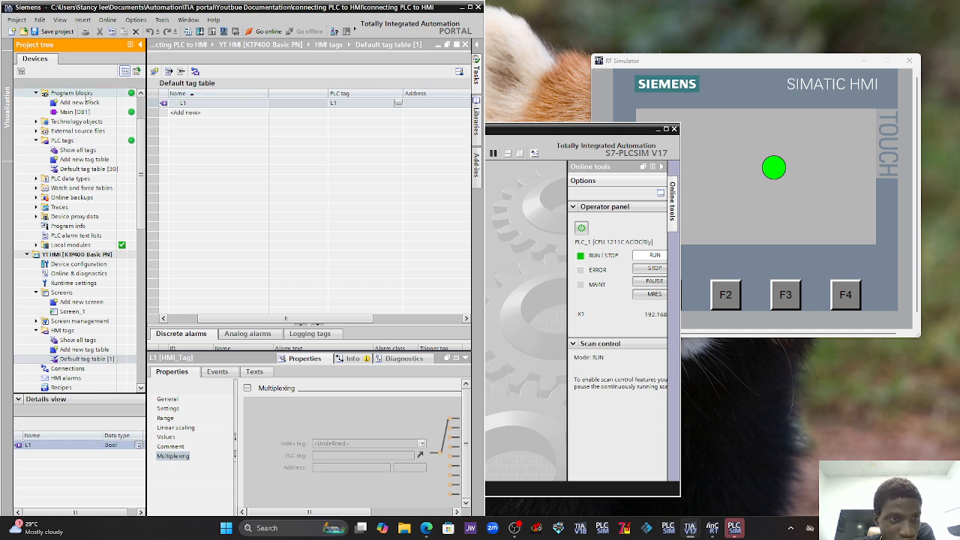
left_click(11, 114)
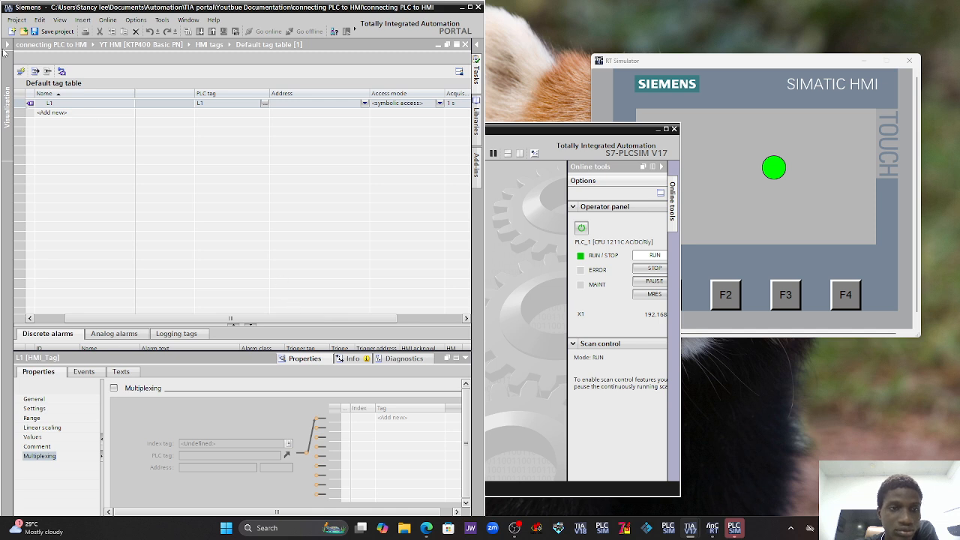
scroll(75, 118, "right", 5)
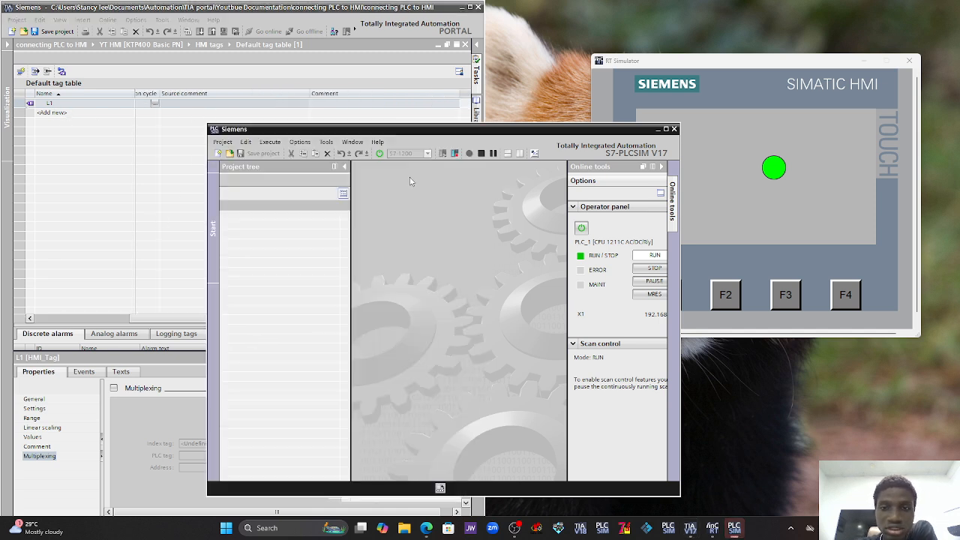
Create a new simulation project named hmiyt in S7-PLCSIM V17.
left_click(219, 153)
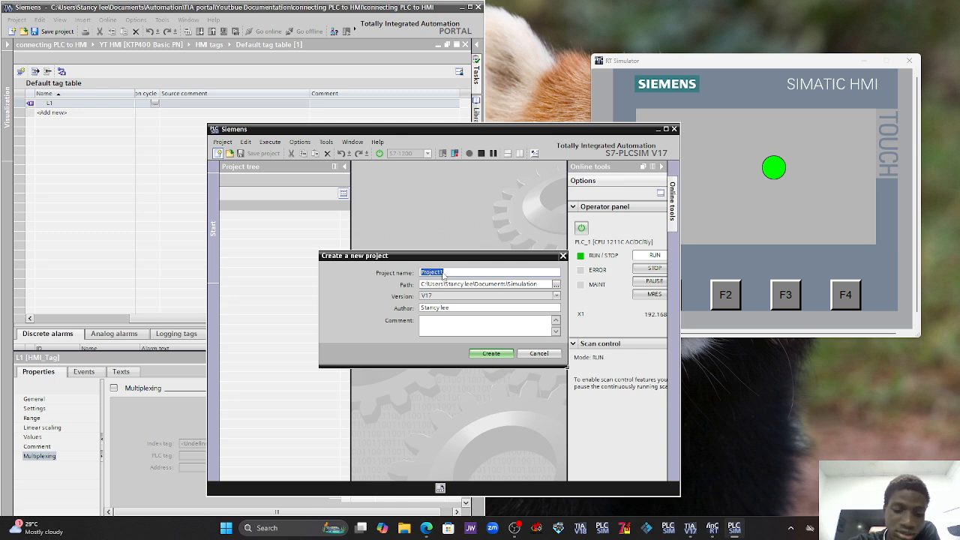
type("P")
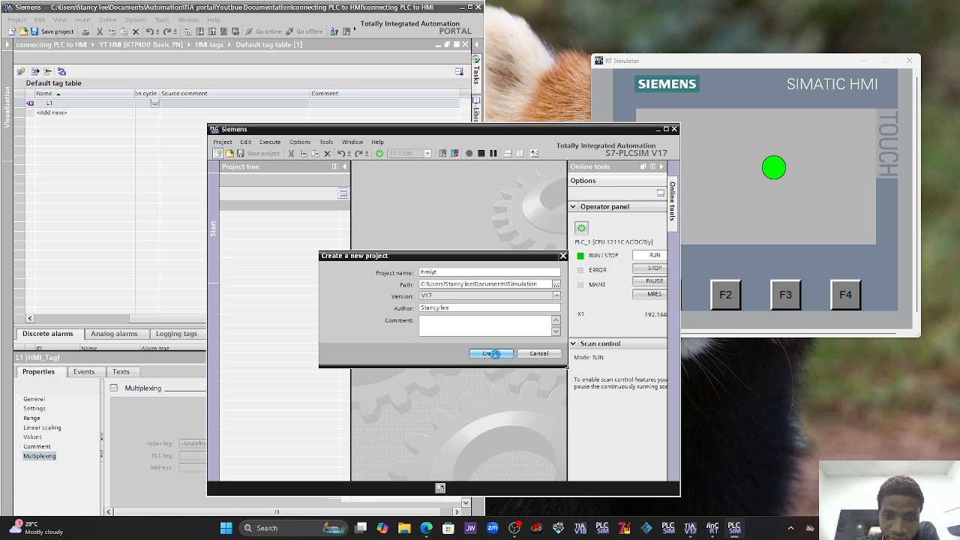
left_click(493, 353)
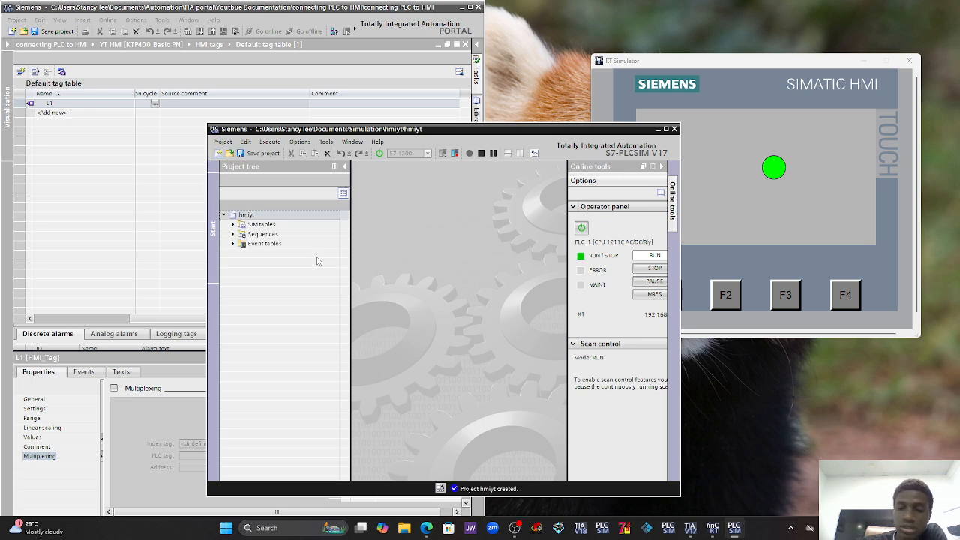
Open SIM table_1 of the hmiyt project and load the project tags into it.
left_click(233, 225)
left_click(233, 225)
left_click(255, 254)
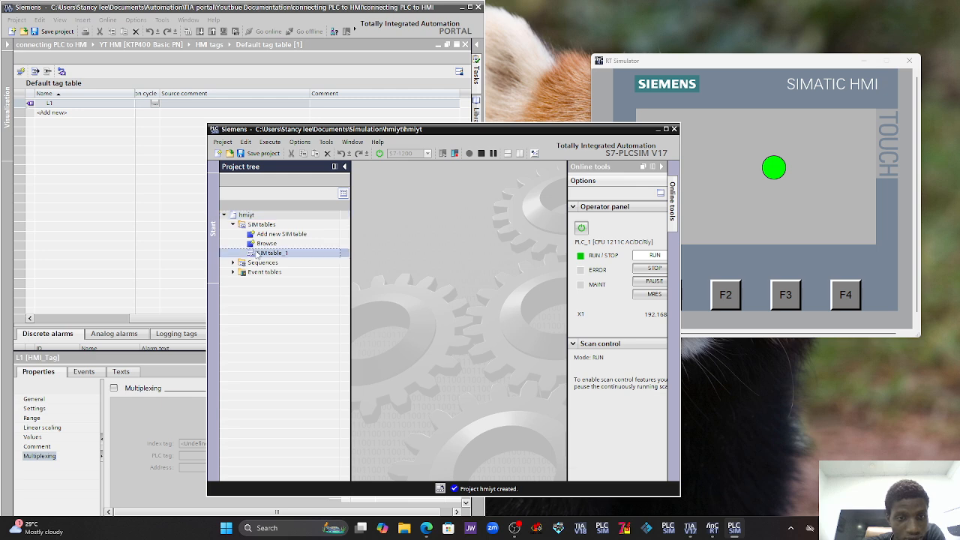
double_click(271, 255)
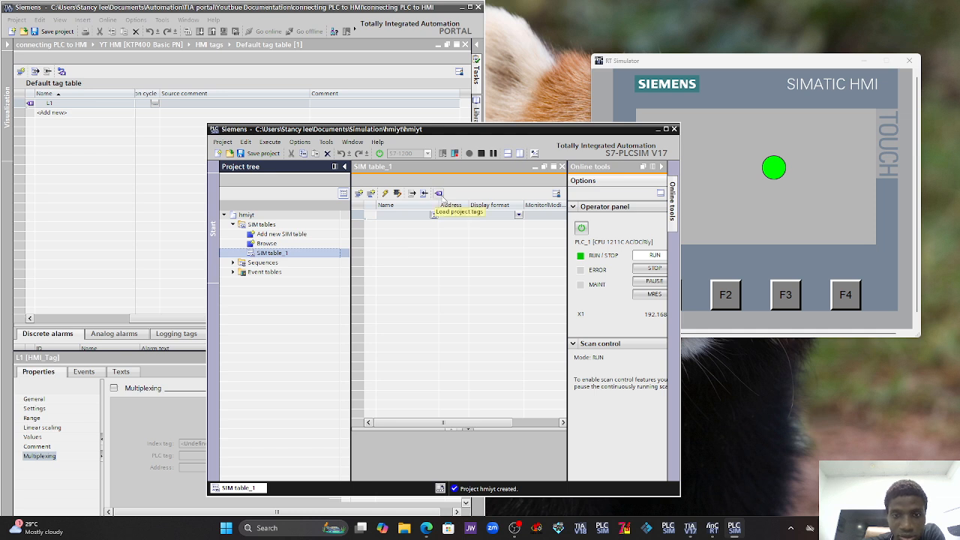
left_click(440, 194)
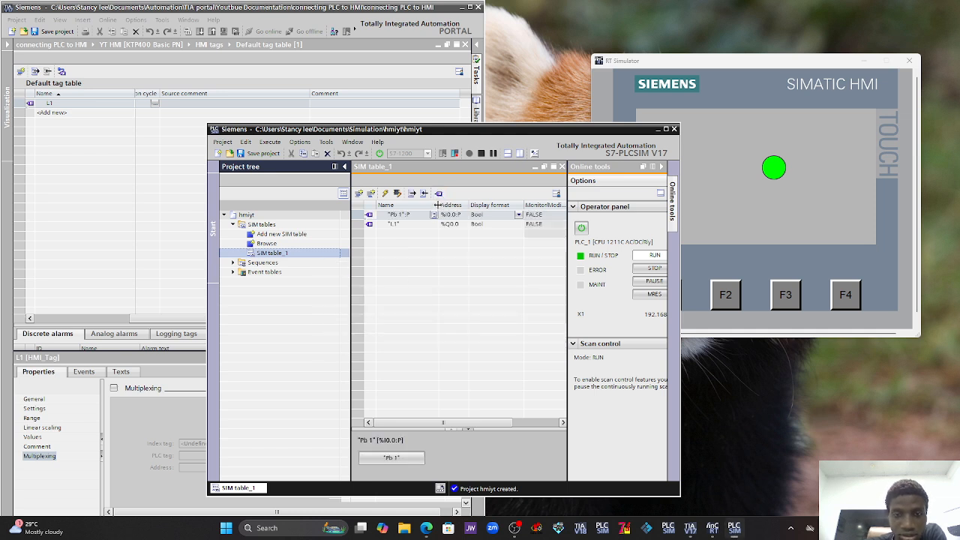
Bring the TIA Portal project forward, reveal its project tree and display Main [OB1] with the window moved clear of the simulators.
left_click(401, 226)
left_click(404, 214)
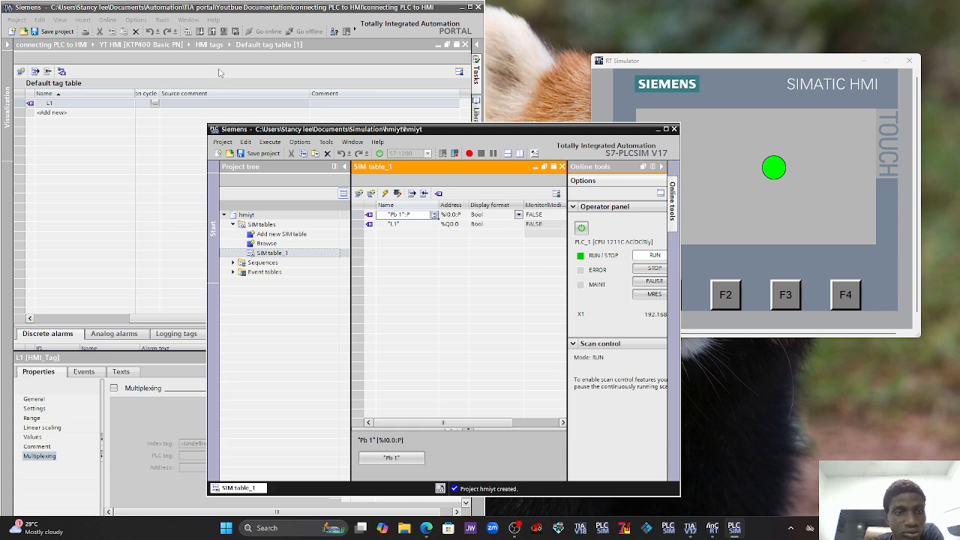
left_click(175, 467)
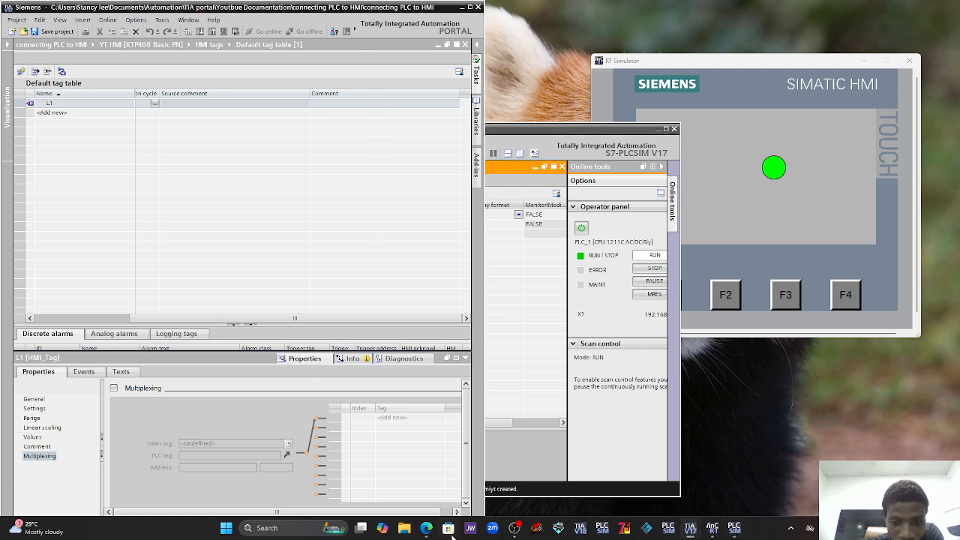
left_click(774, 482)
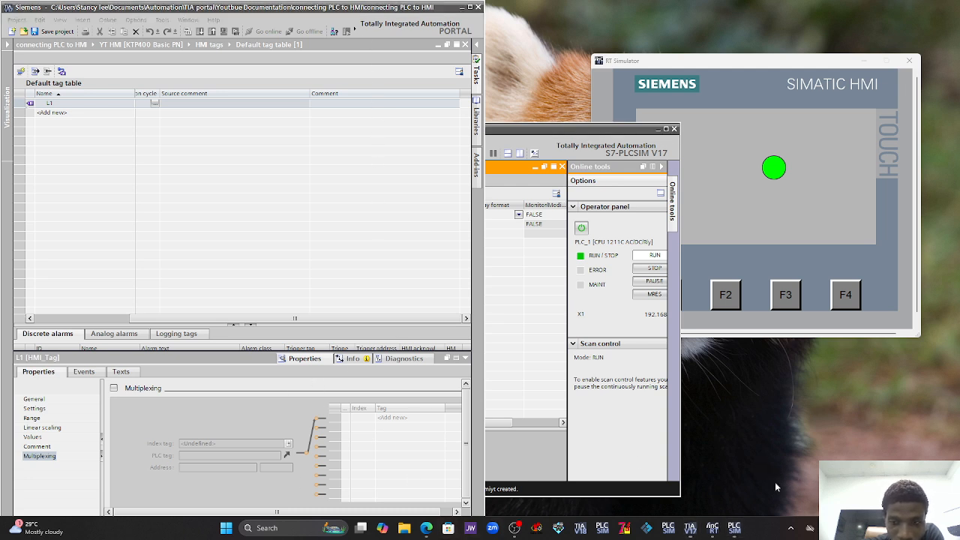
left_click(475, 503)
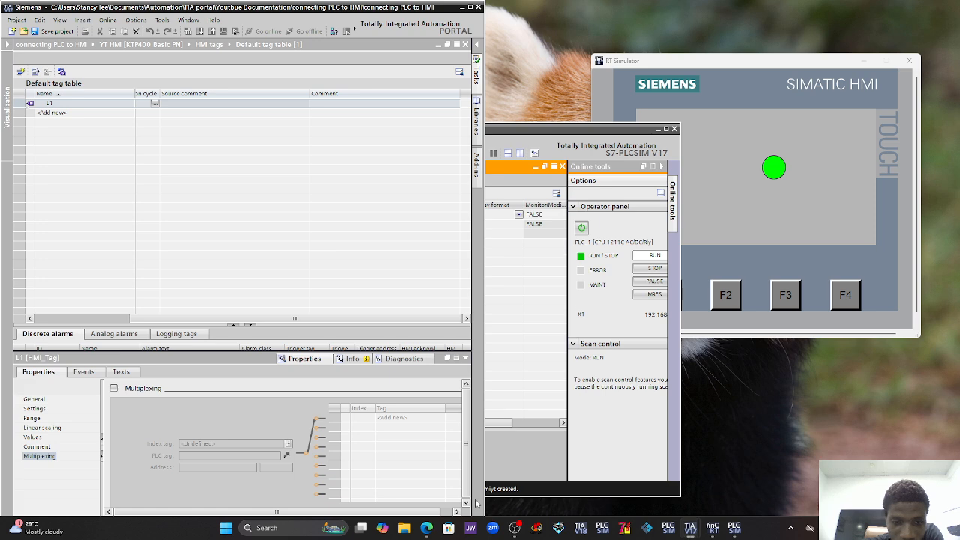
left_click(7, 128)
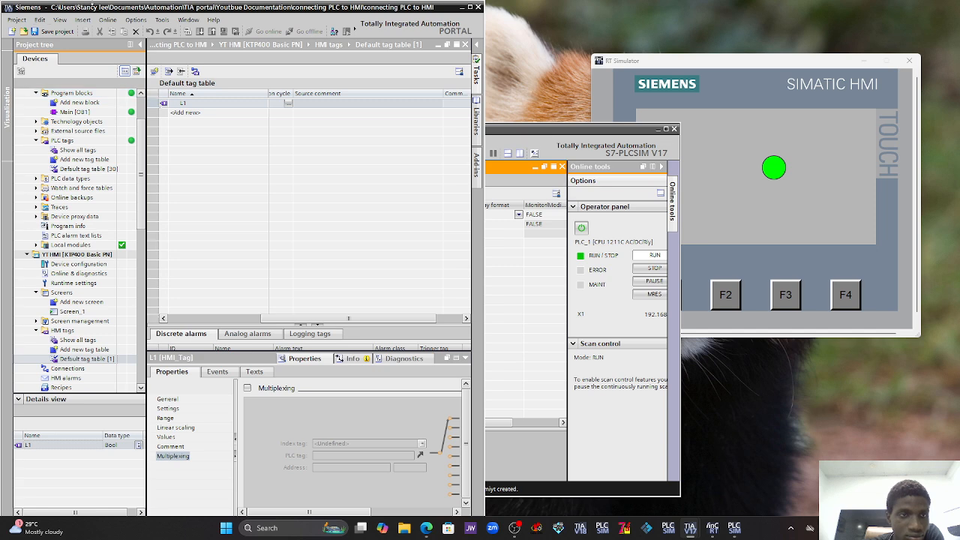
left_click_drag(117, 17, 118, 23)
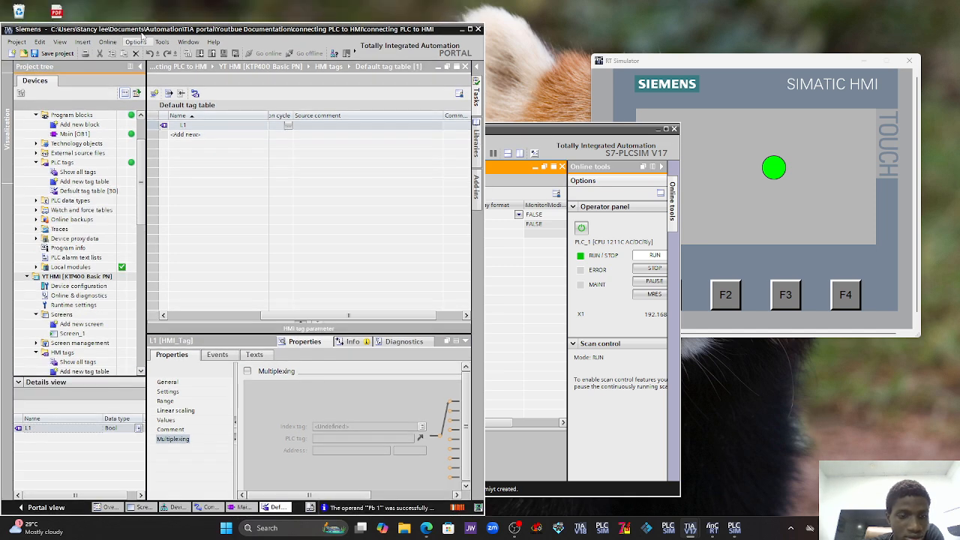
left_click_drag(202, 33, 202, 9)
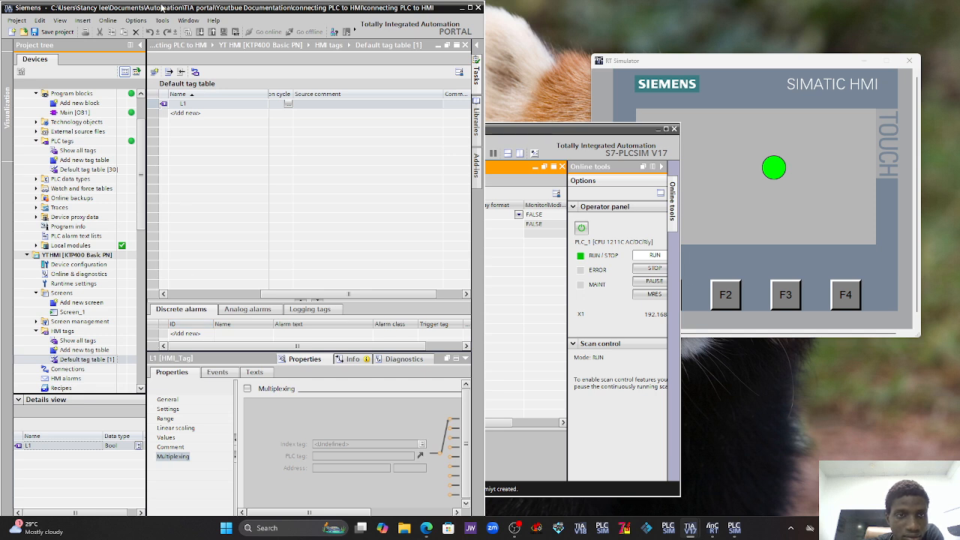
left_click_drag(164, 6, 164, 9)
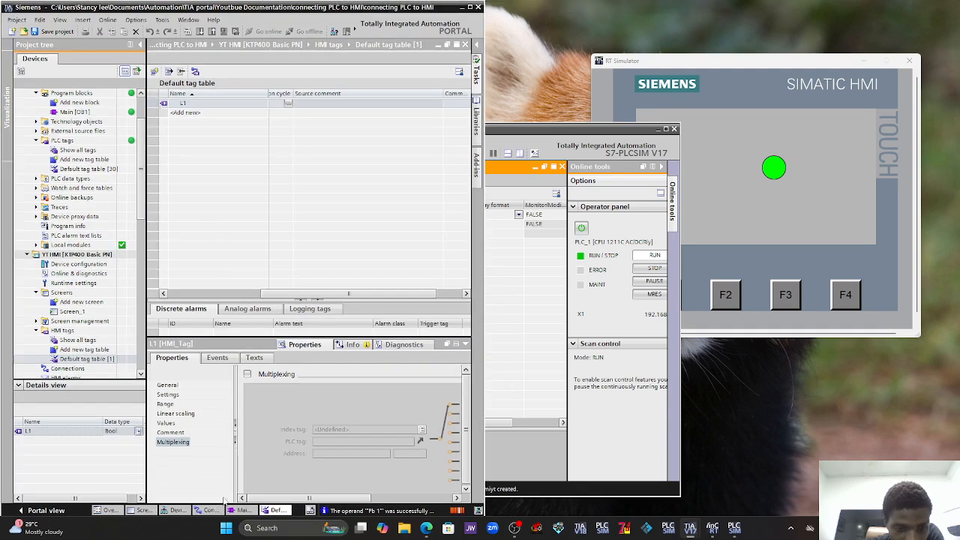
left_click(240, 512)
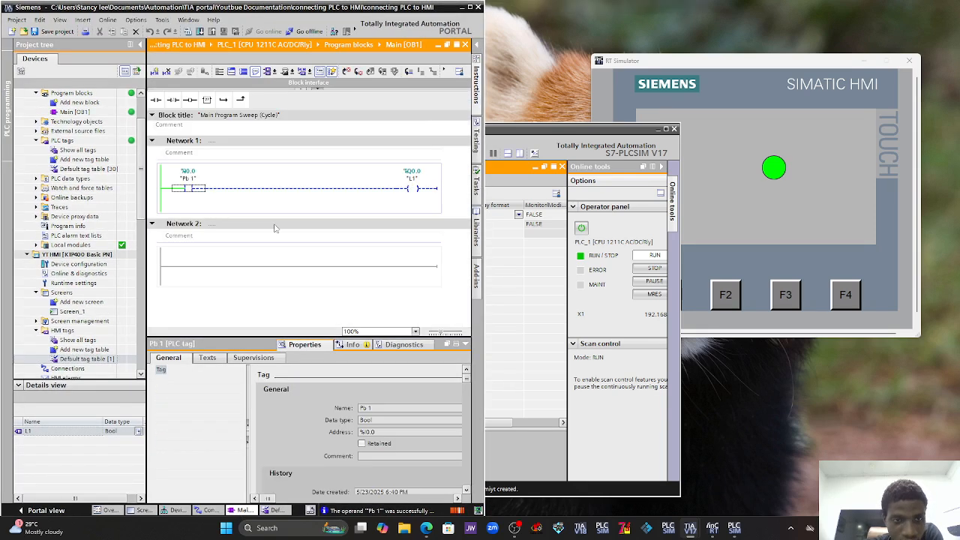
Switch on the Pb 1 bit in SIM table_1 of PLCSIM and check Network 1 in Main [OB1].
left_click(529, 259)
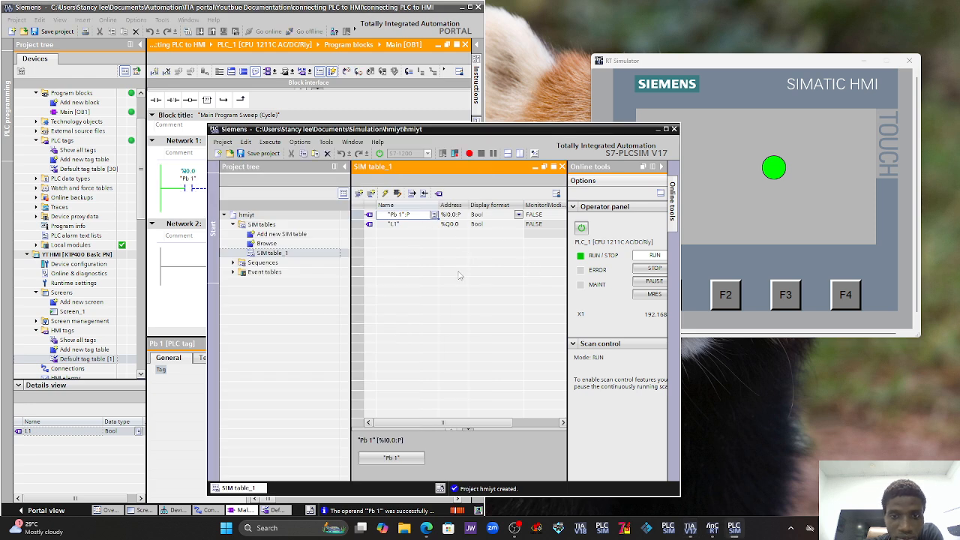
left_click_drag(404, 425, 438, 424)
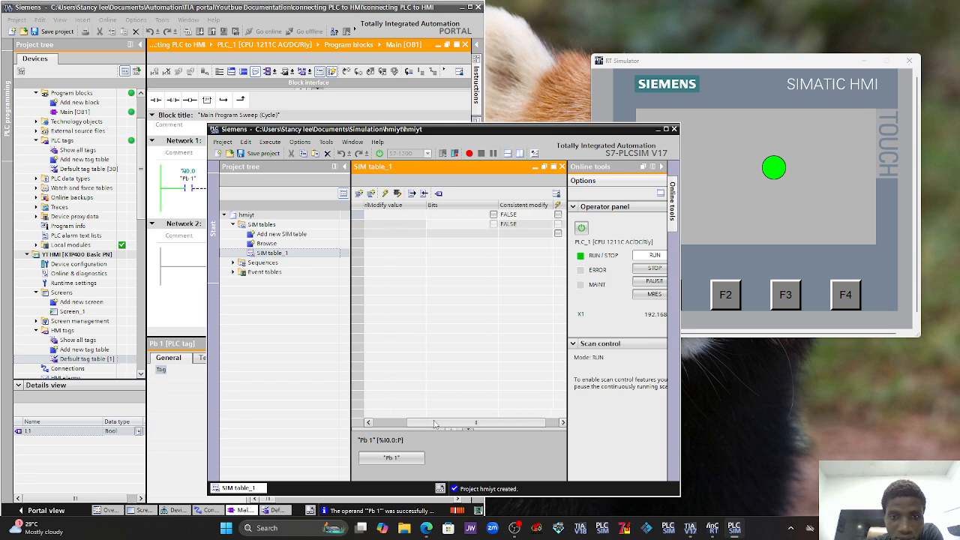
left_click(493, 216)
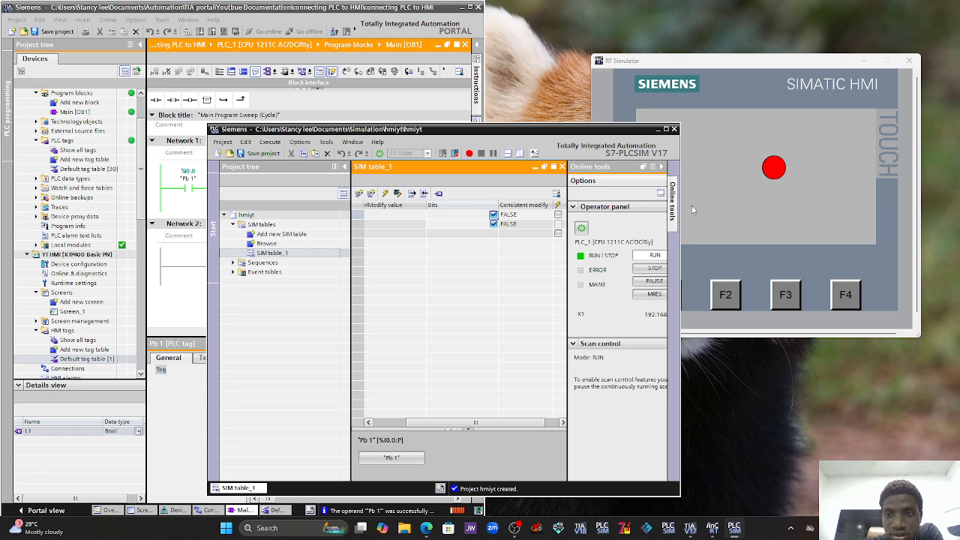
left_click(433, 115)
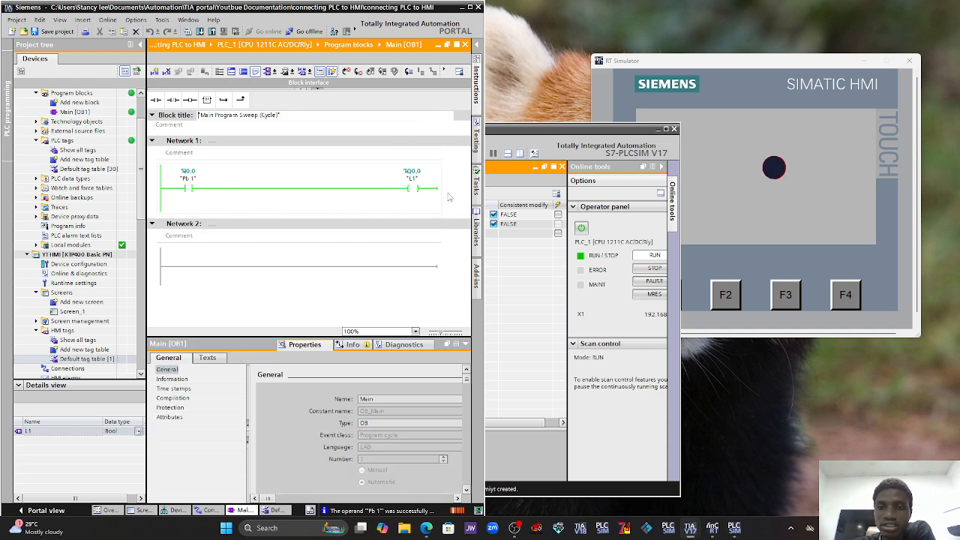
Return to PLCSIM and toggle the Pb 1 bit off and on again to test the HMI lamp's response.
left_click(507, 148)
left_click(492, 214)
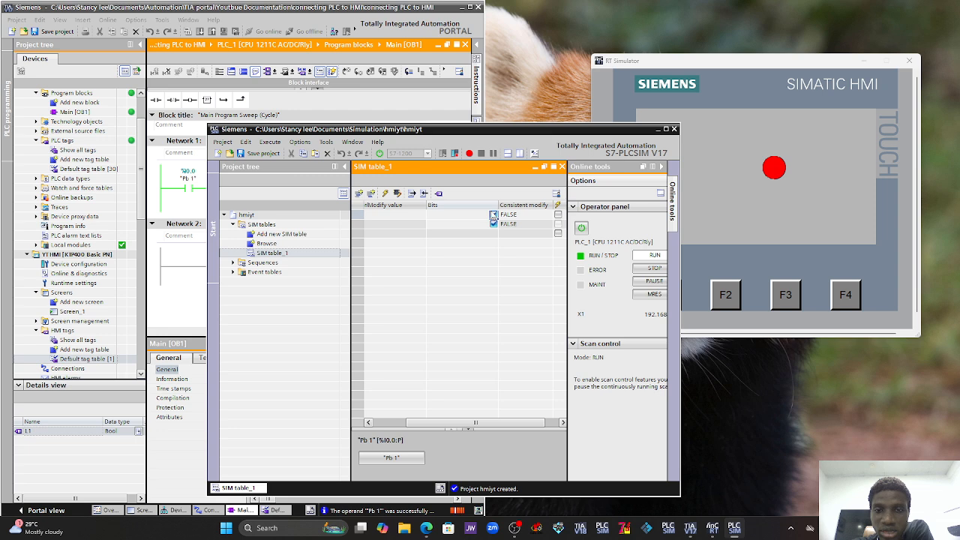
left_click(492, 215)
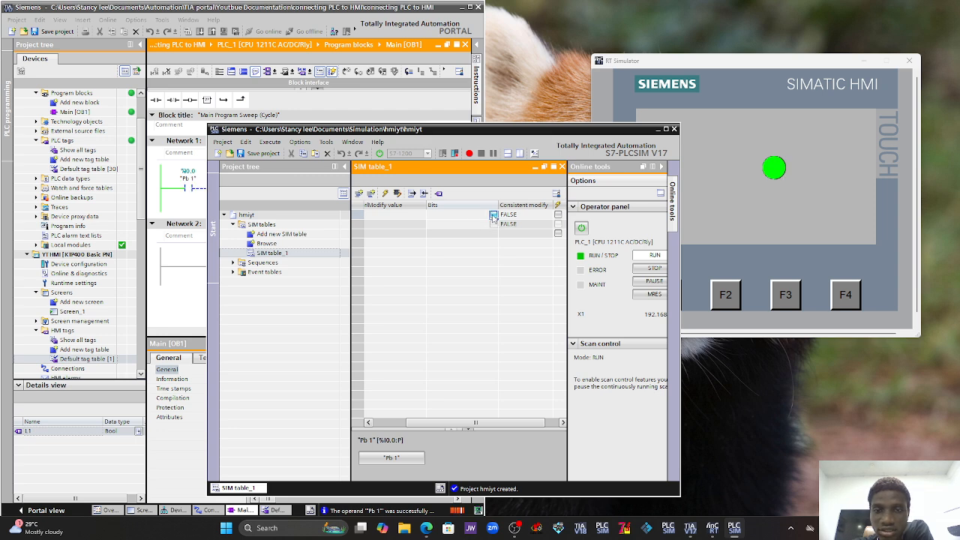
left_click(493, 215)
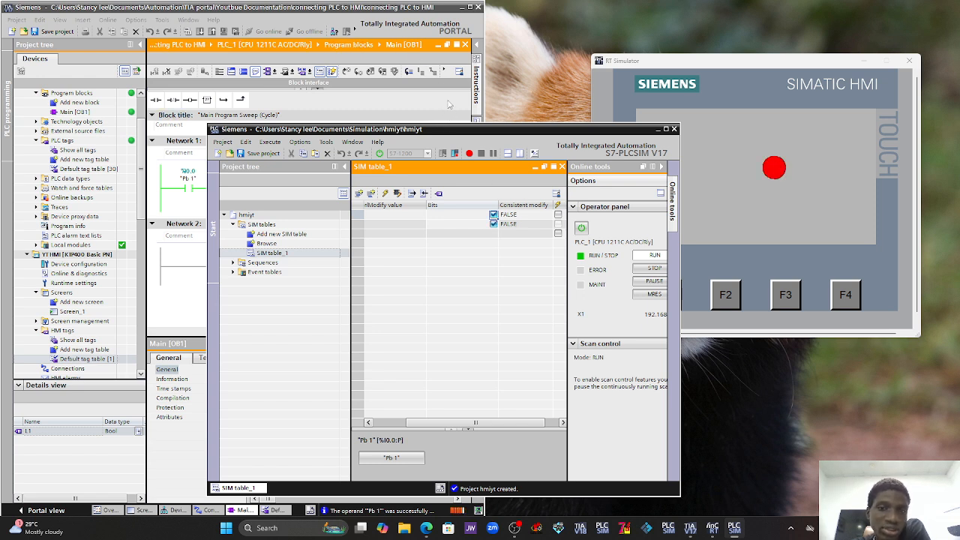
Set the L1 tag's acquisition cycle to 100 ms in the HMI's default tag table in TIA Portal.
left_click(448, 104)
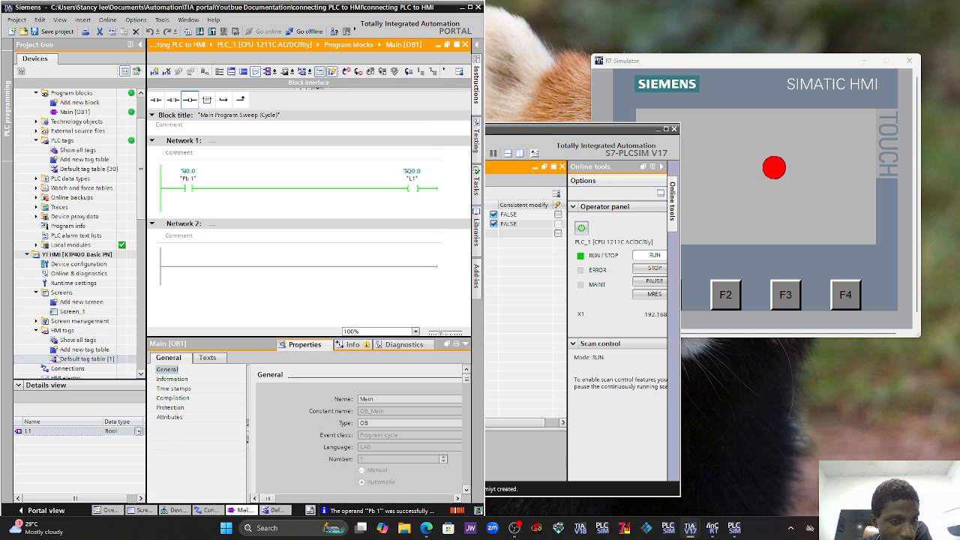
double_click(67, 360)
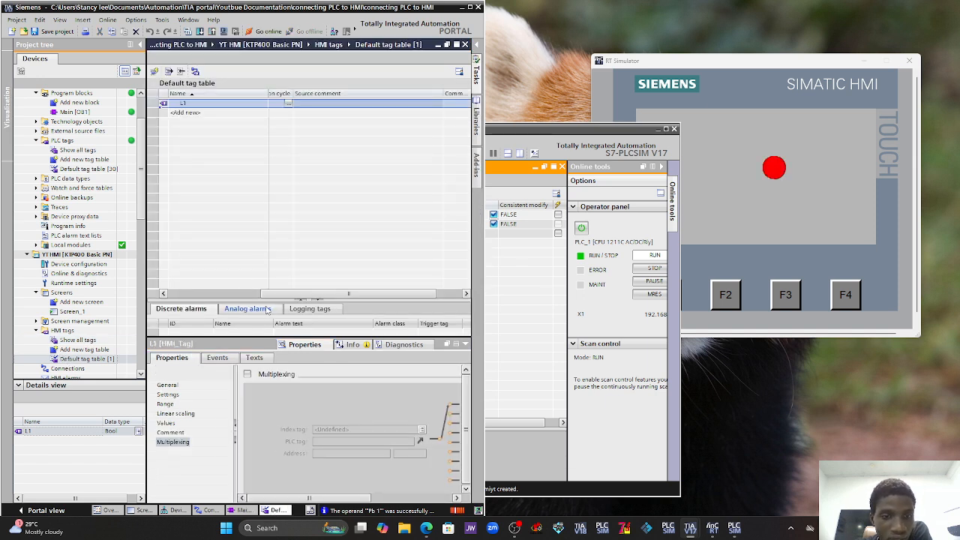
left_click(470, 8)
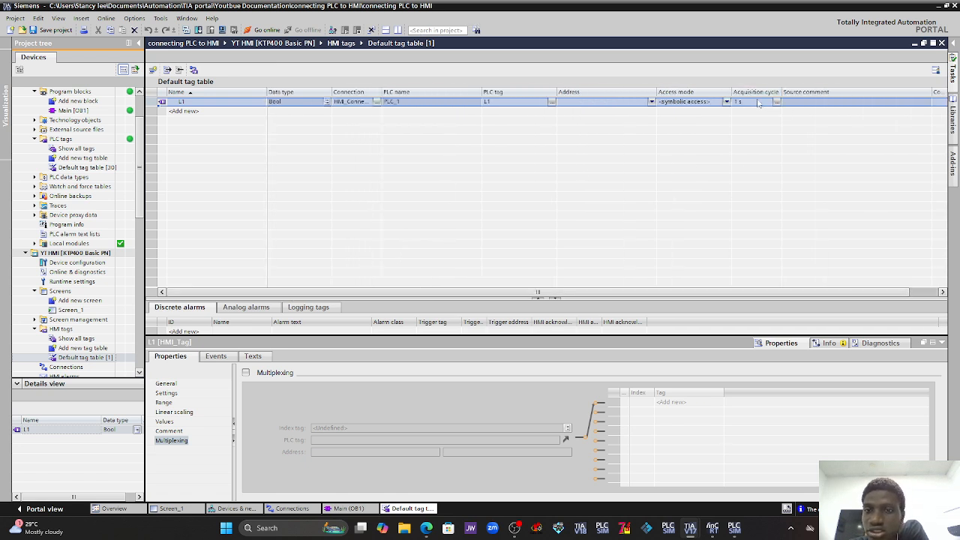
left_click(779, 107)
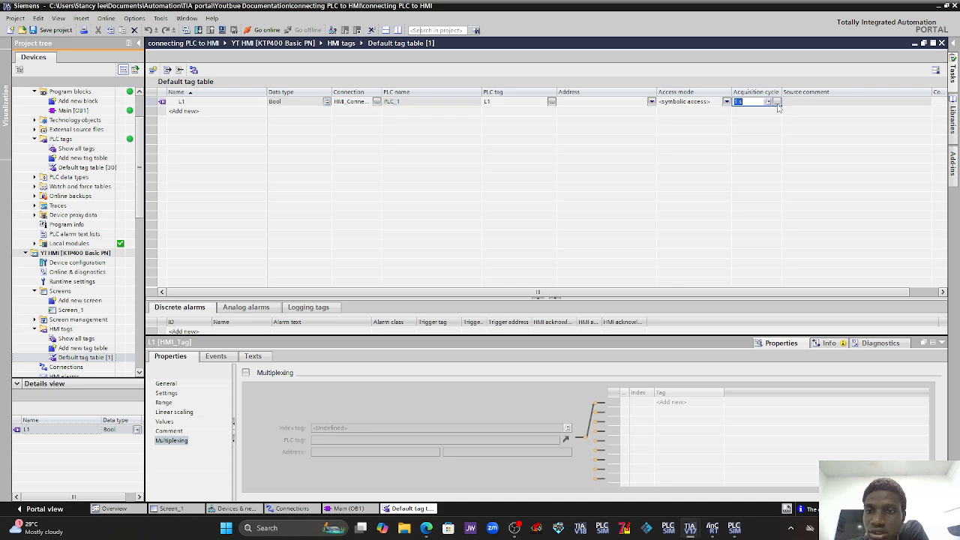
left_click(777, 102)
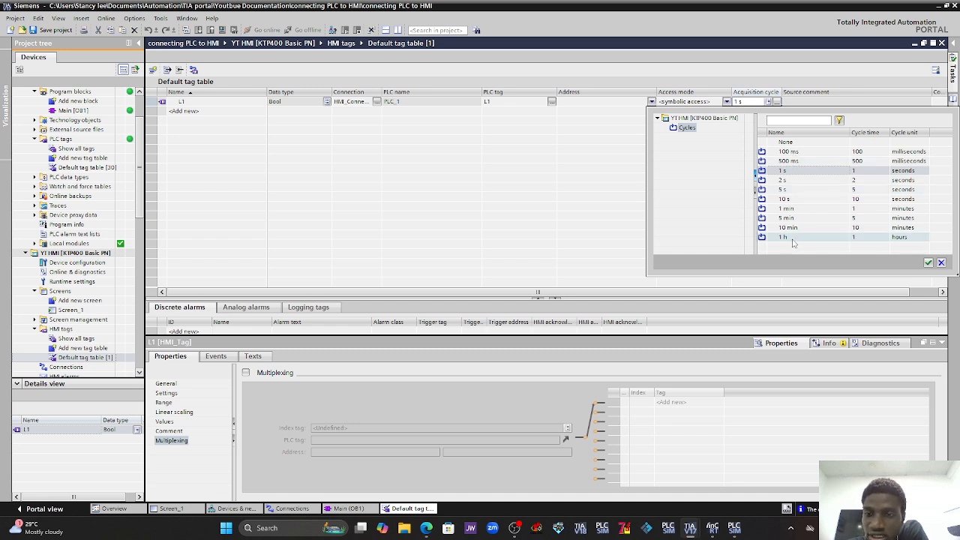
left_click(815, 153)
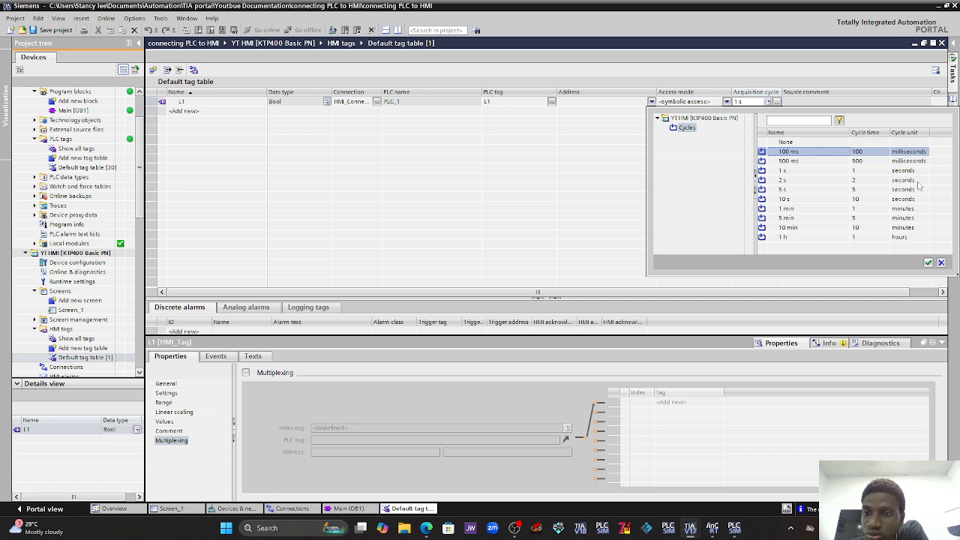
left_click(928, 263)
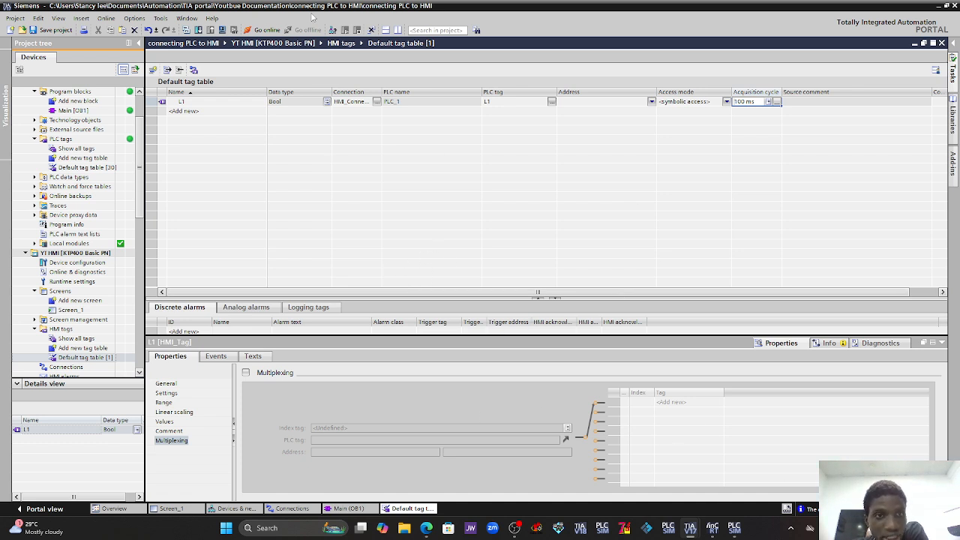
Restart the HMI simulation, retest the lamp by toggling Pb 1 repeatedly until it ends off, and minimize PLCSIM.
left_click(222, 30)
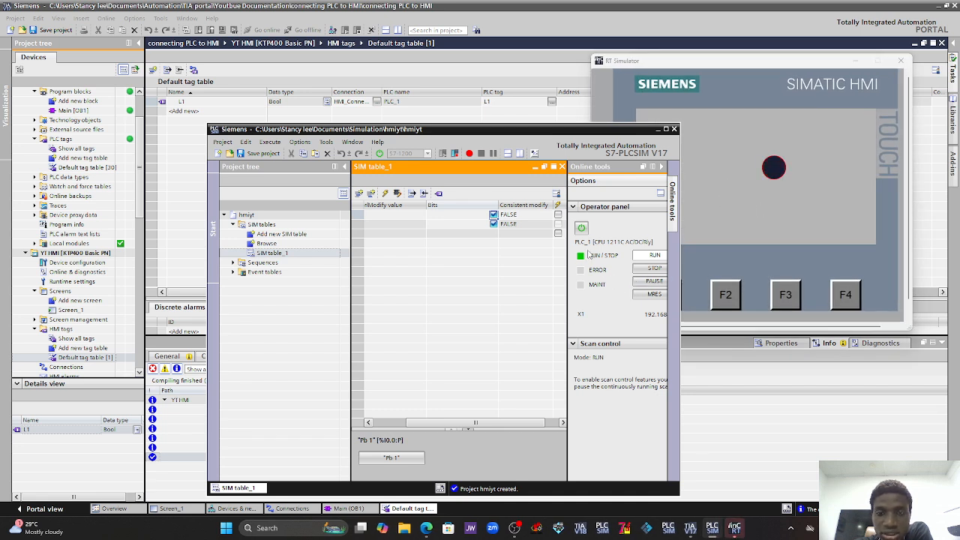
left_click(493, 215)
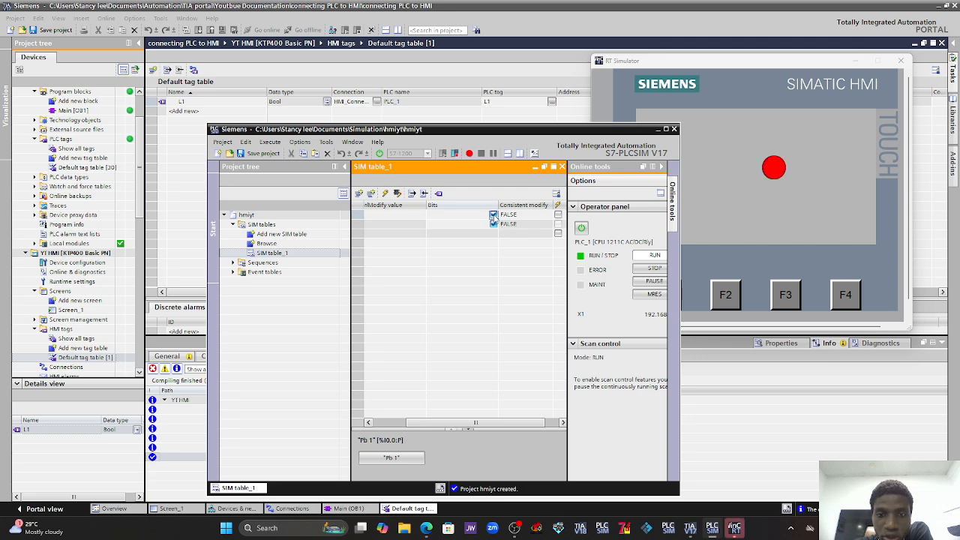
left_click(494, 215)
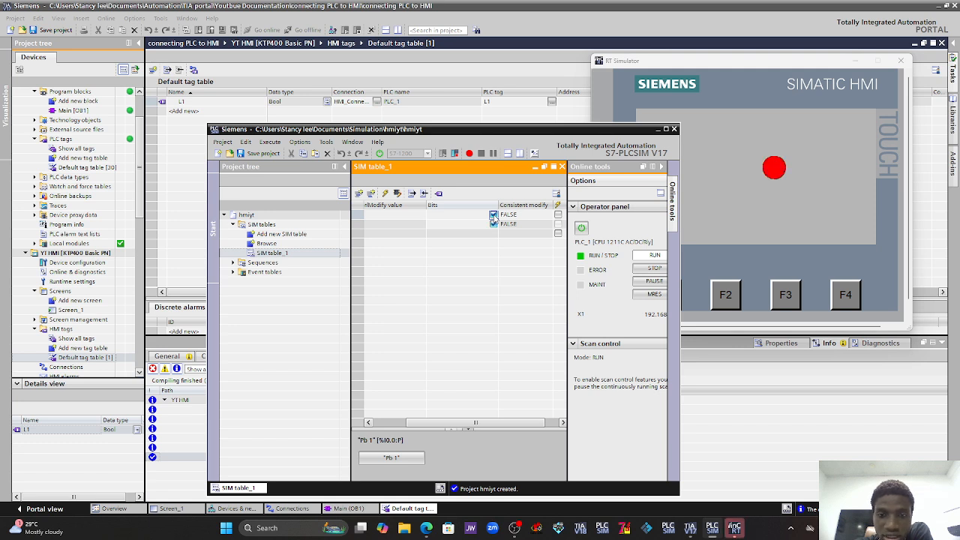
left_click(493, 215)
left_click(494, 215)
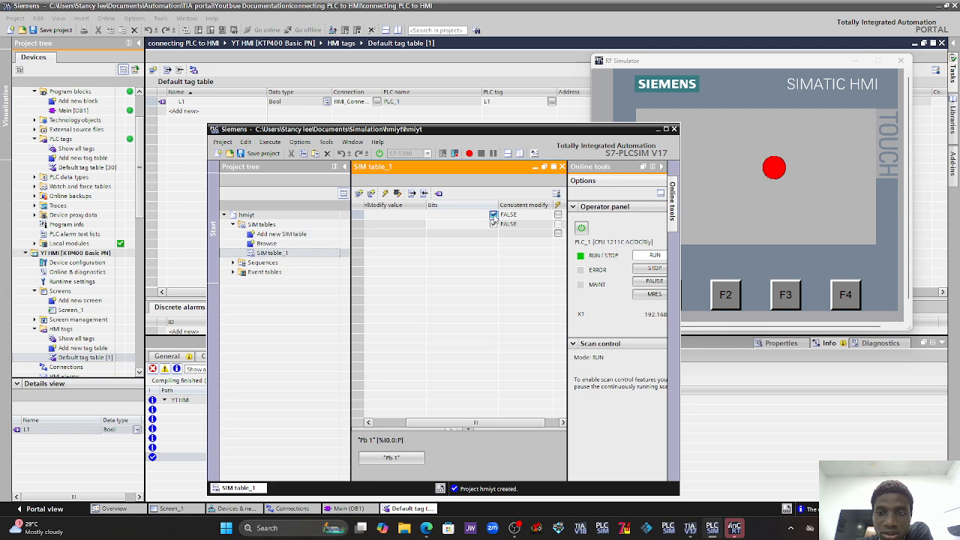
left_click(493, 215)
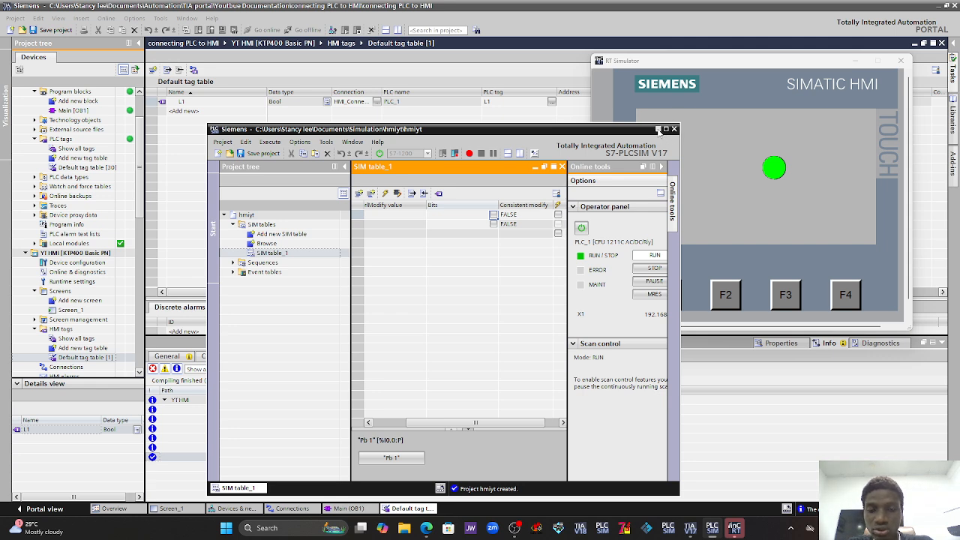
left_click(657, 129)
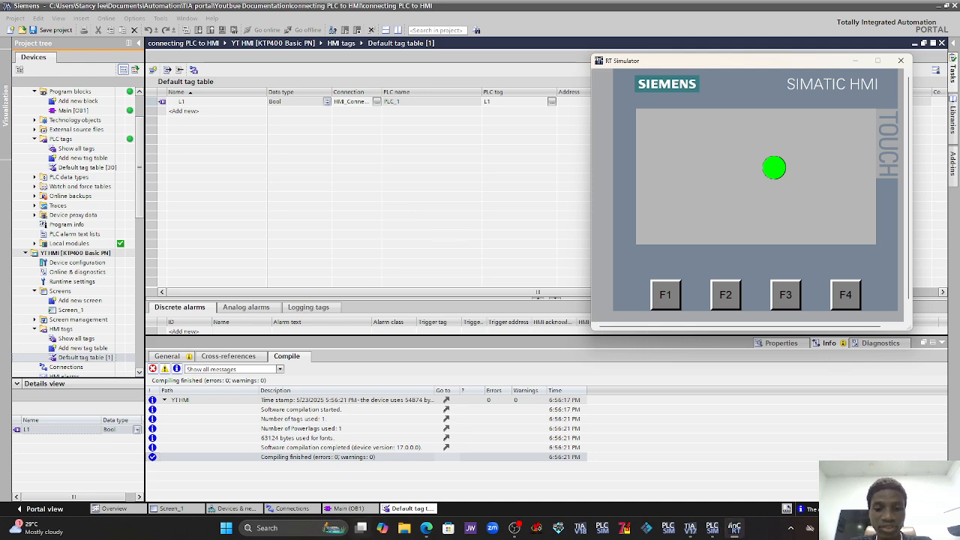
mouse_move(515, 531)
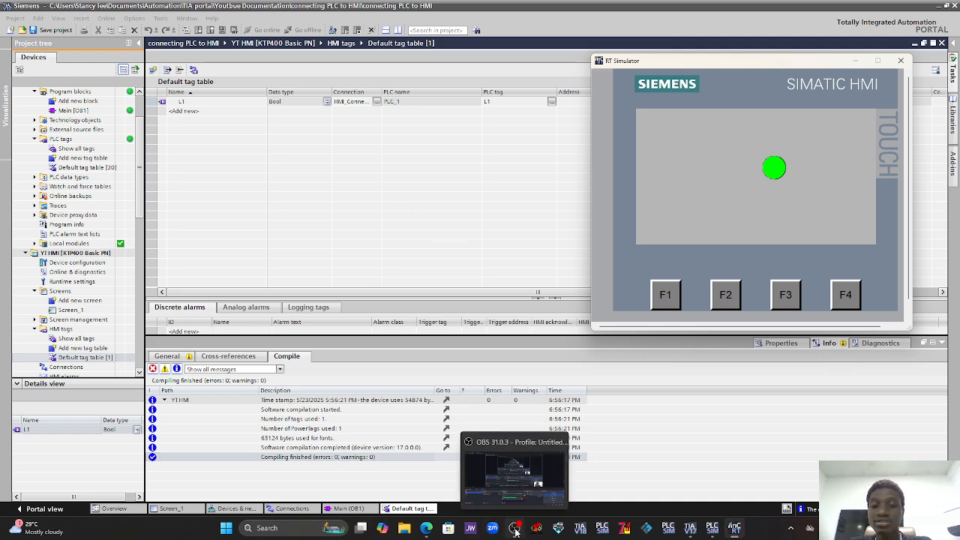